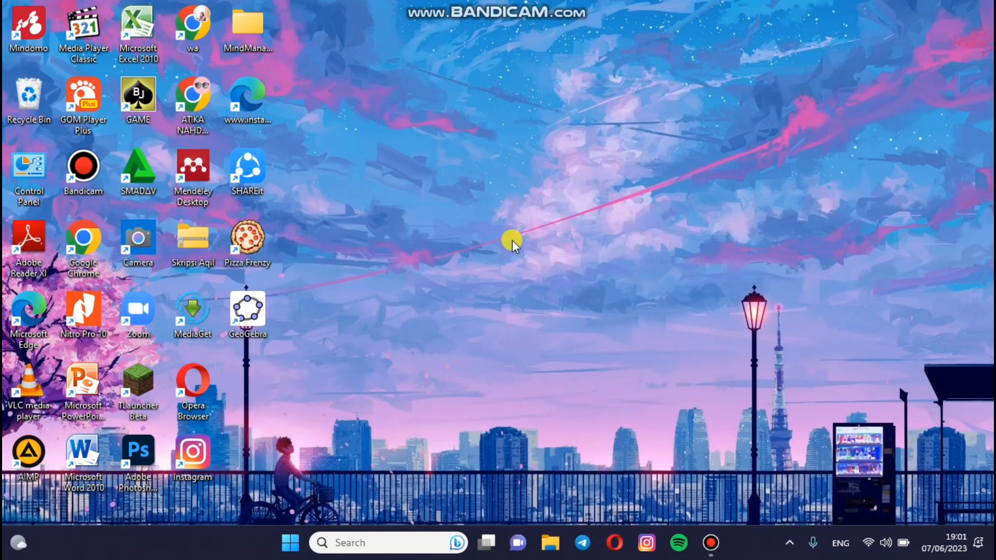
# - Open GeoGebra Classic 5 from the desktop and maximize its window
pyautogui.doubleClick(244, 322)
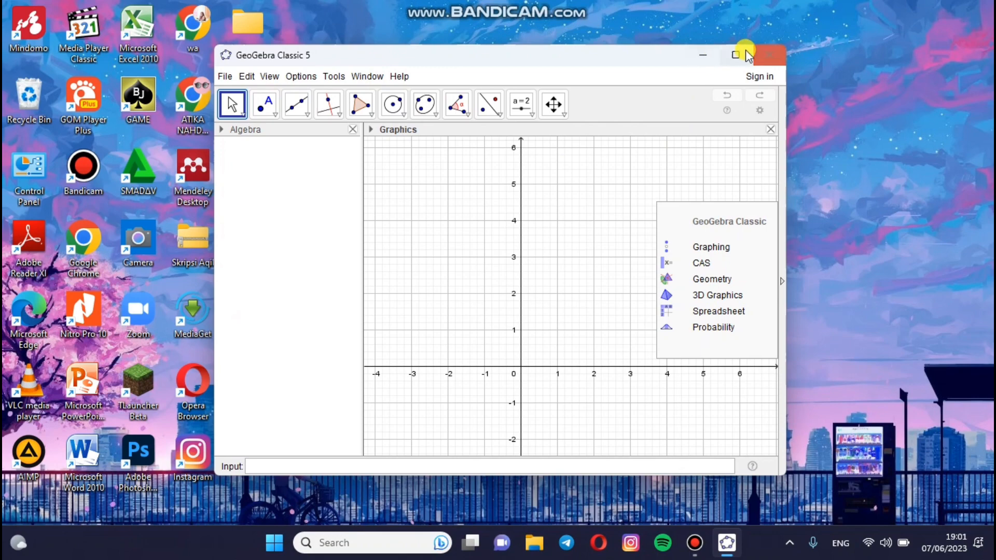
pyautogui.click(740, 54)
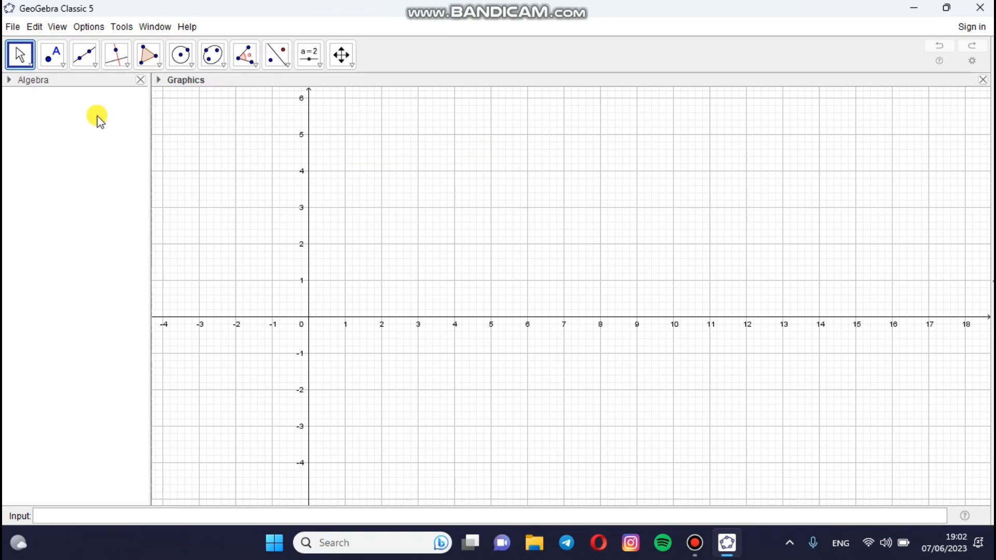
# - Show the 3D Graphics view, widen it beside the 2D Graphics view, and hide the grid in the 2D view
pyautogui.click(60, 29)
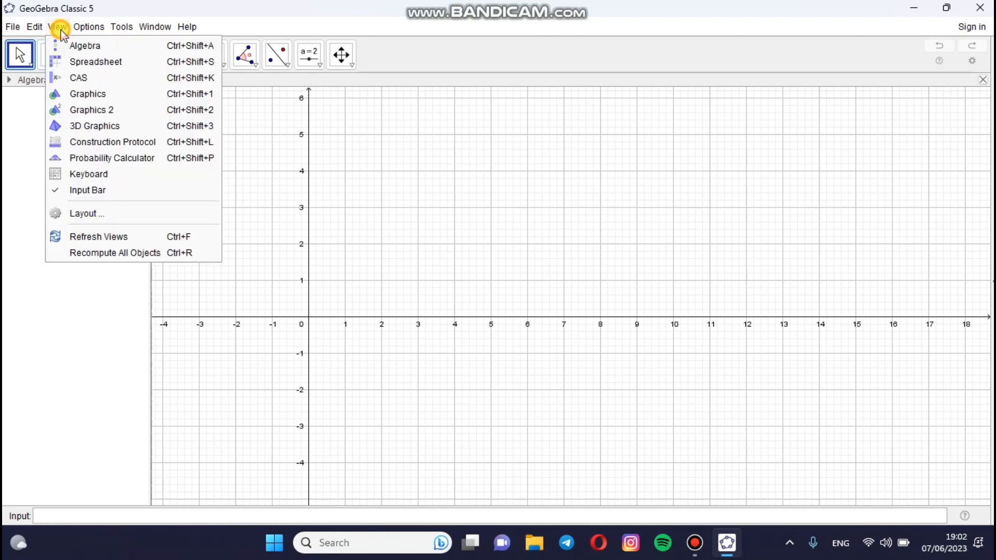
pyautogui.click(79, 126)
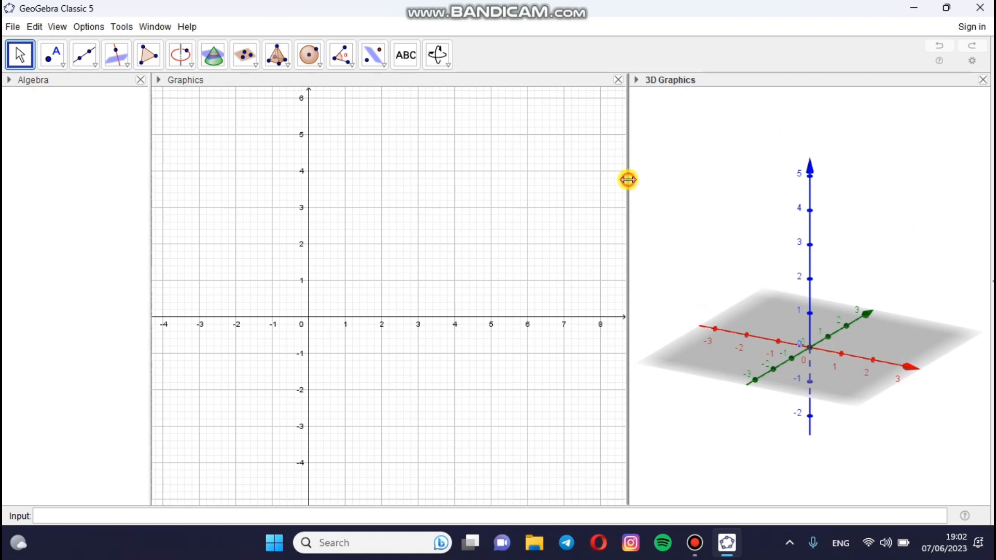
pyautogui.moveTo(627, 179); pyautogui.dragTo(464, 185)
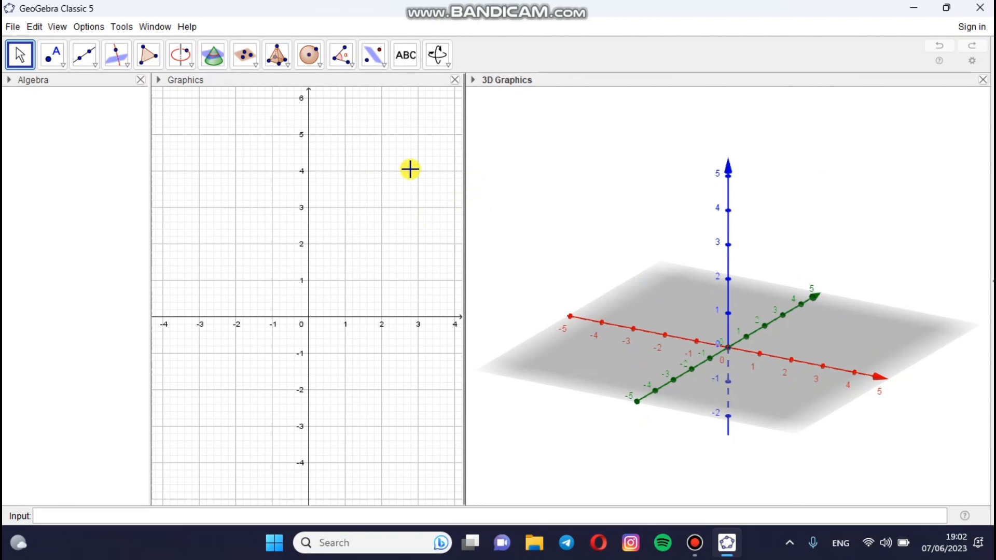
pyautogui.rightClick(344, 177)
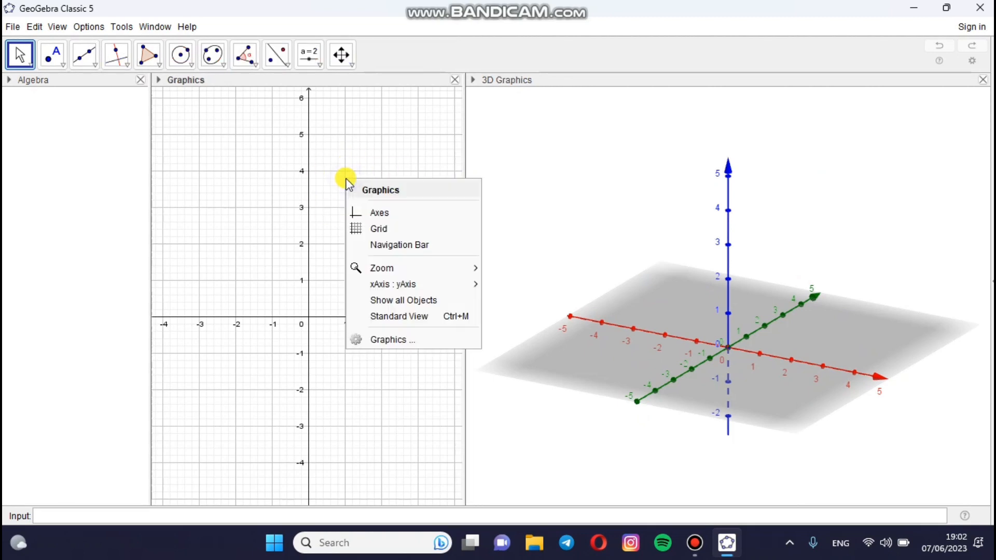
pyautogui.click(358, 227)
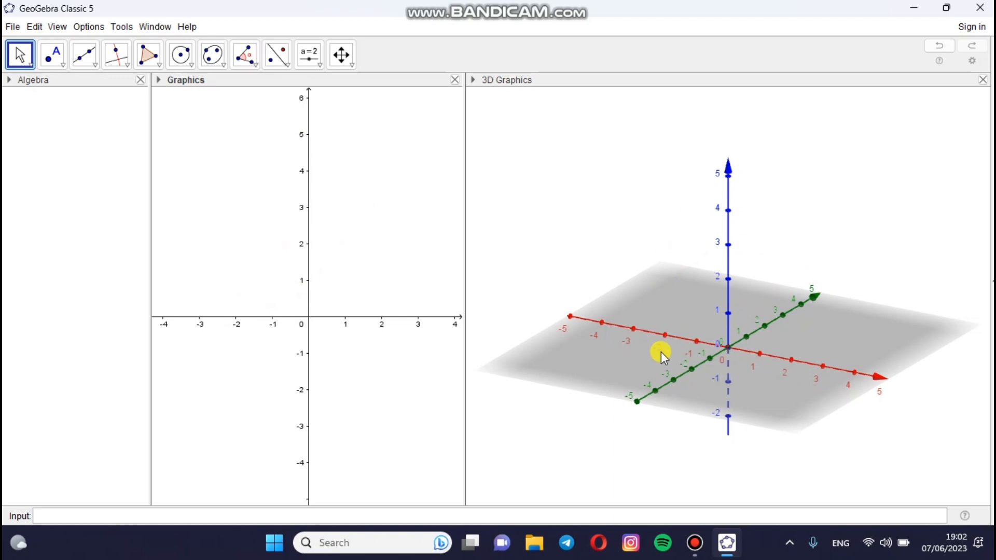
pyautogui.click(353, 66)
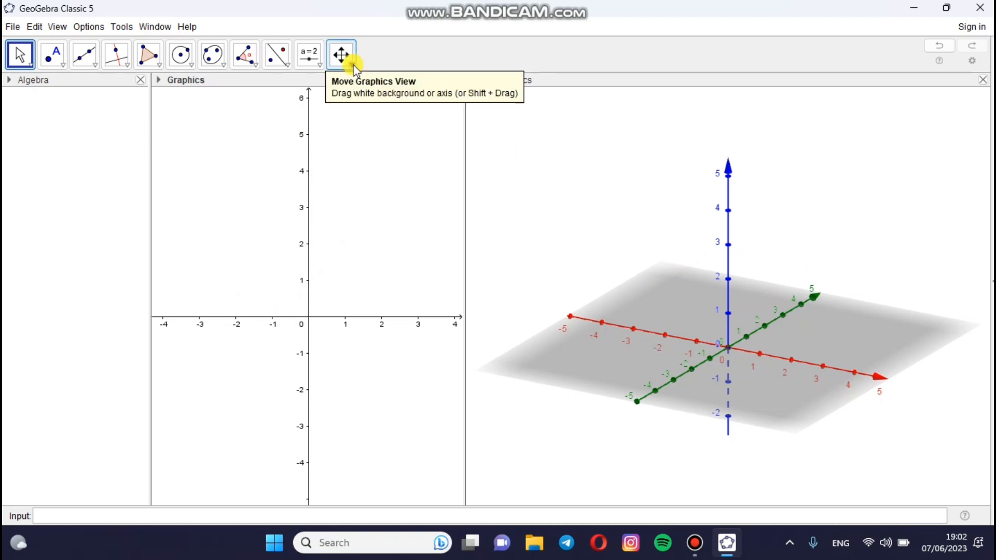
pyautogui.click(353, 65)
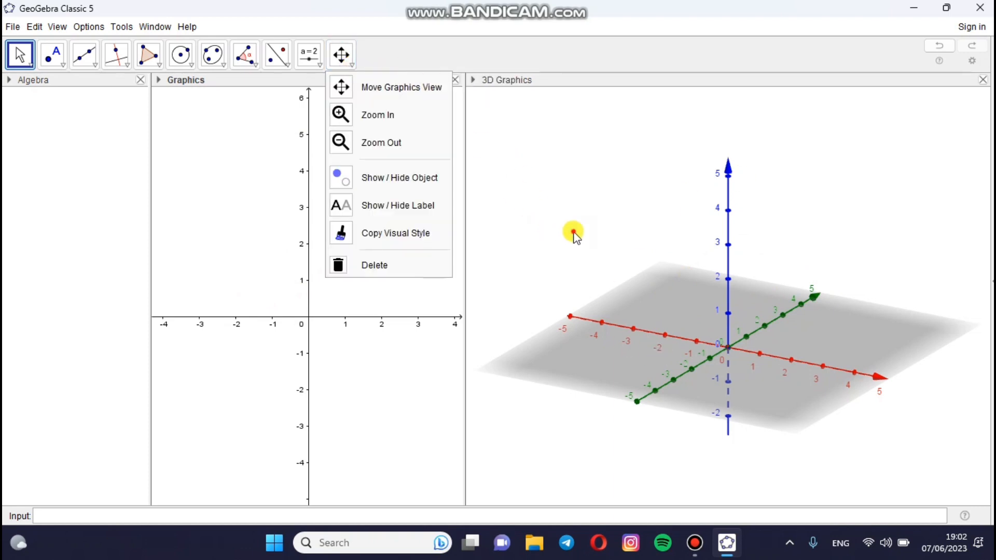
pyautogui.click(574, 236)
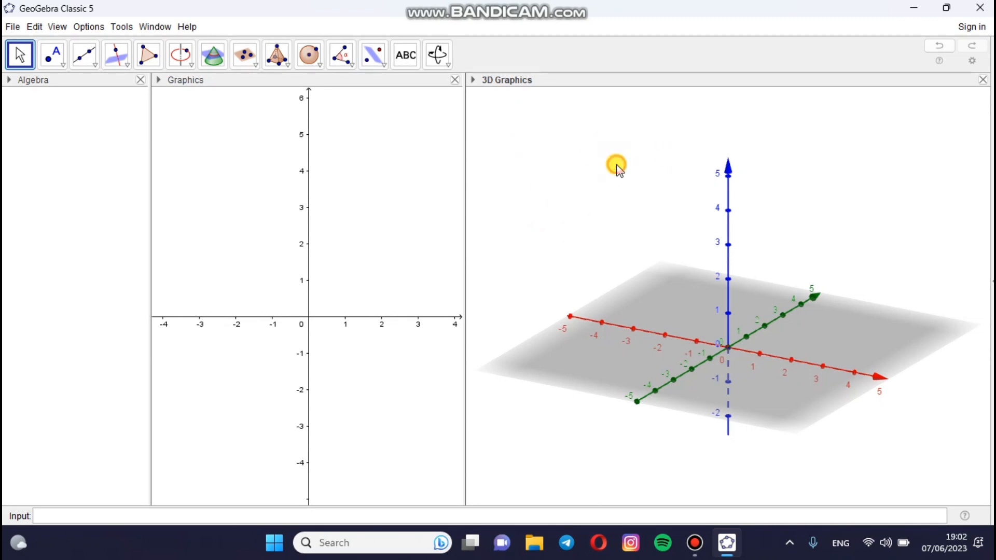
# - Rotate the 3D Graphics view around the vertical axis so the negative y-axis points toward the viewer
pyautogui.click(447, 64)
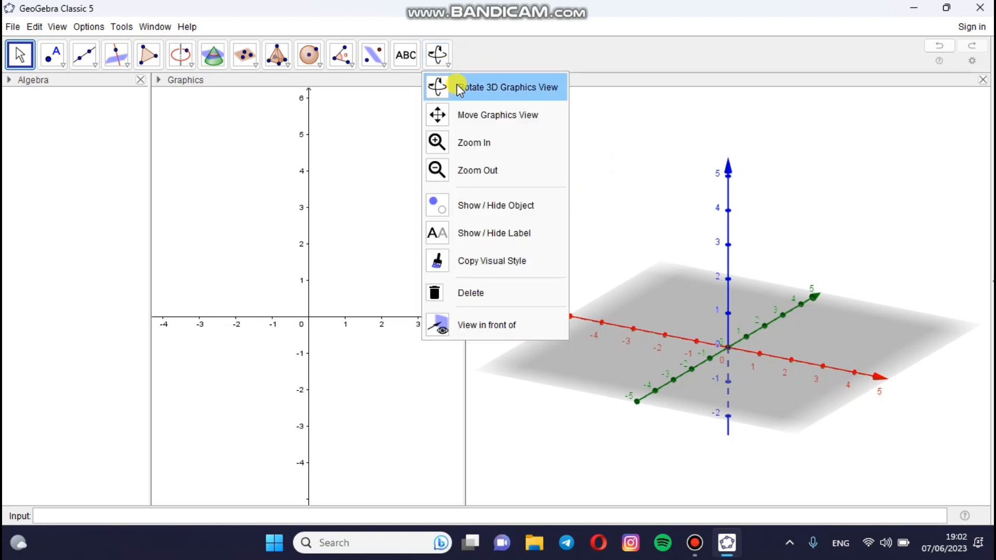
pyautogui.click(461, 88)
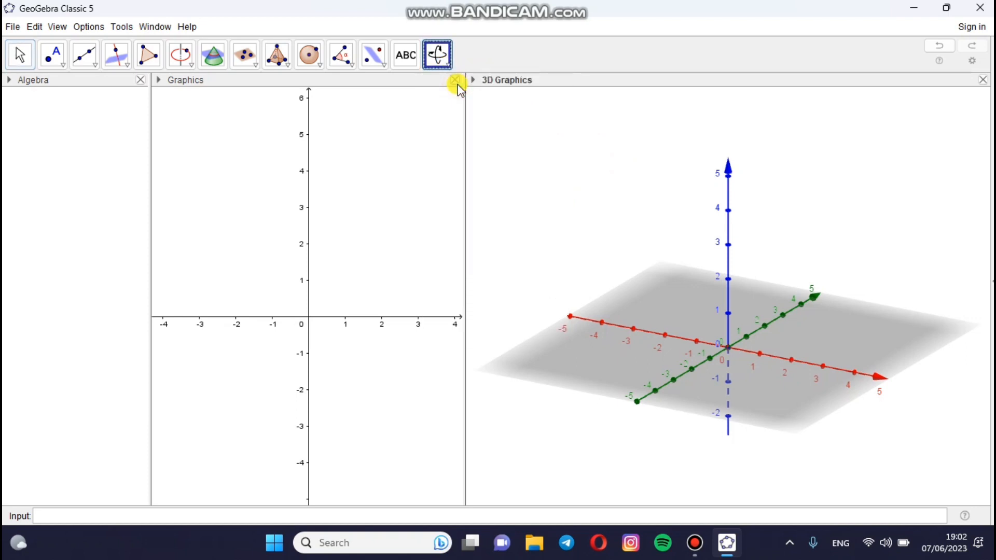
pyautogui.moveTo(727, 306); pyautogui.dragTo(770, 302)
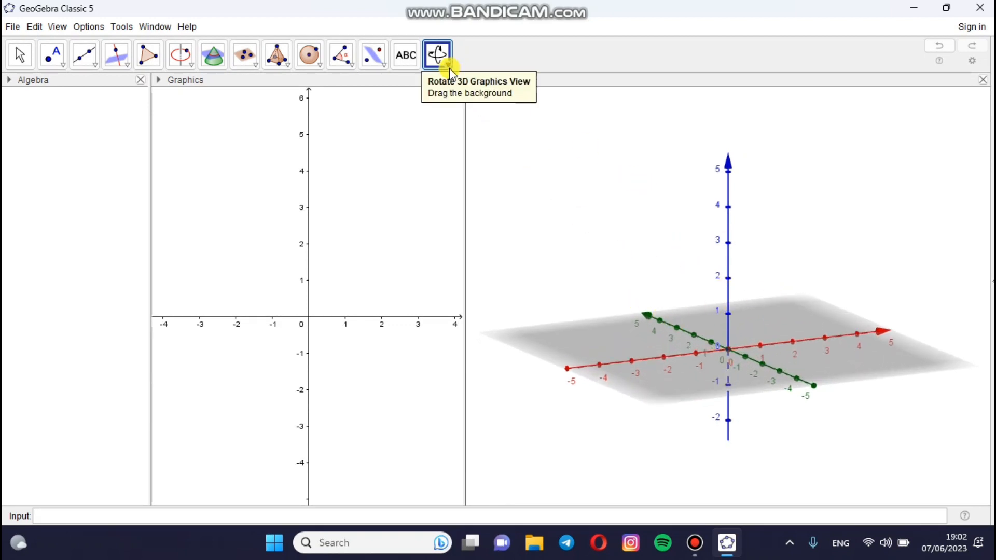
# - Move the 3D Graphics view so the origin sits near the left edge of the xy-plane, and return to the Move tool
pyautogui.click(438, 54)
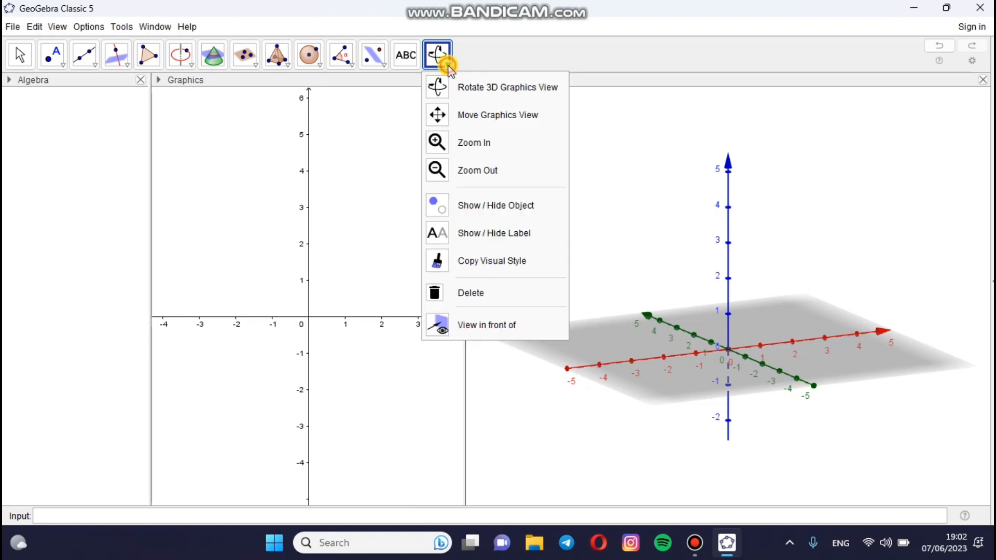
pyautogui.click(457, 115)
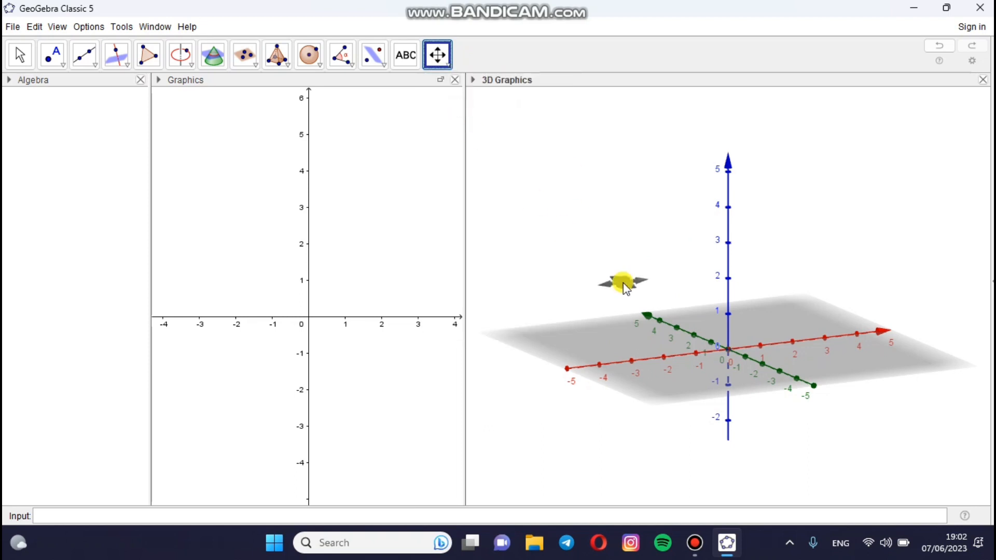
pyautogui.moveTo(679, 308); pyautogui.dragTo(498, 295)
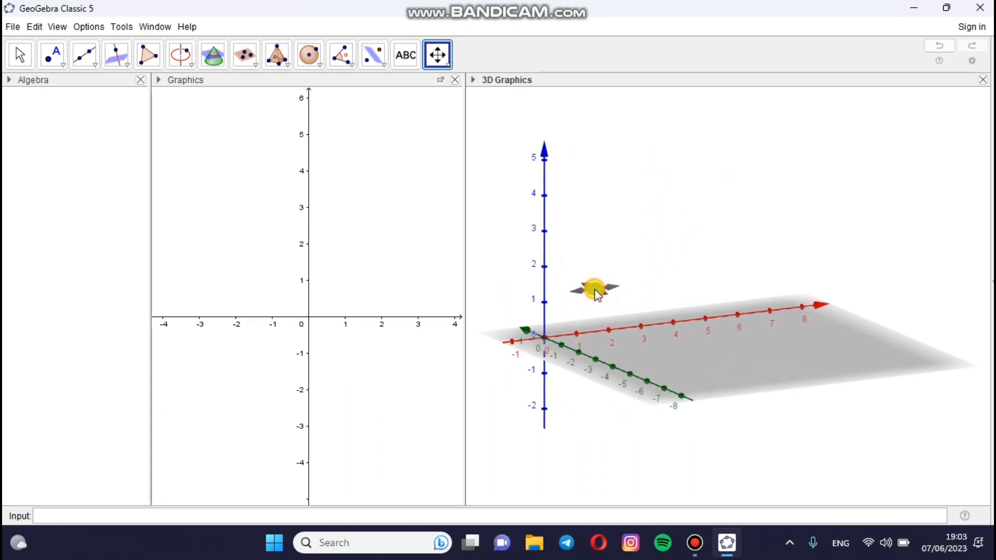
pyautogui.moveTo(594, 288); pyautogui.dragTo(574, 294)
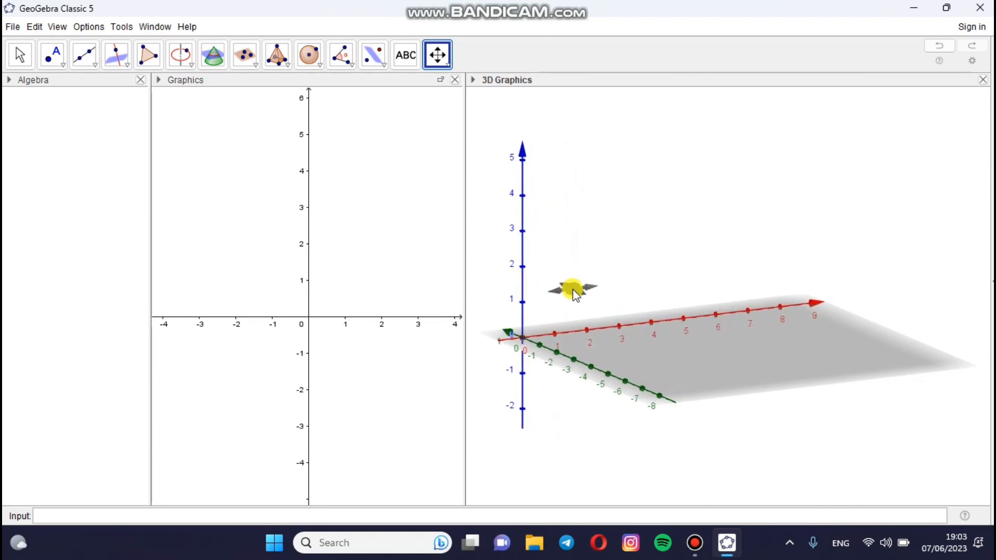
pyautogui.click(19, 57)
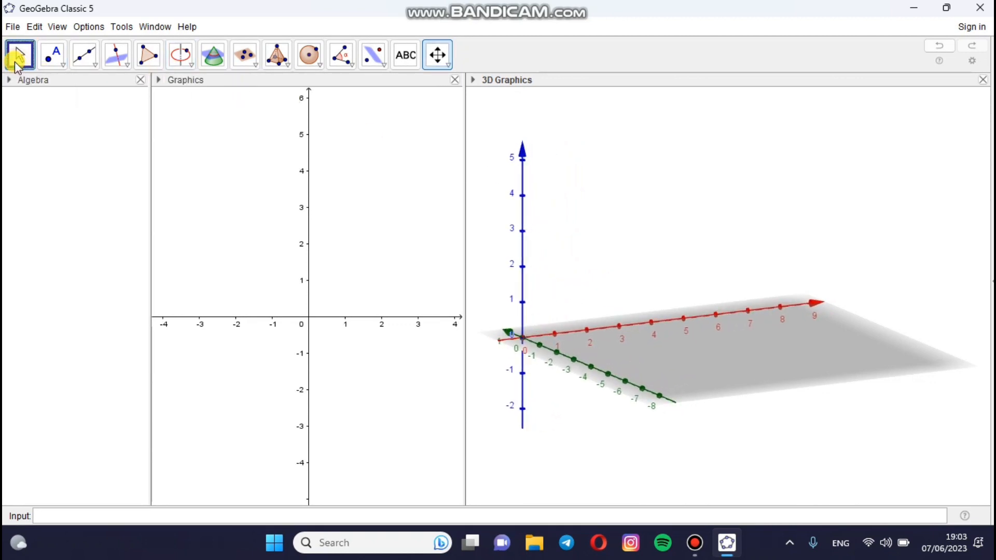
# - Place a number slider in the upper-left area of the 2D Graphics view and name it r
pyautogui.click(317, 205)
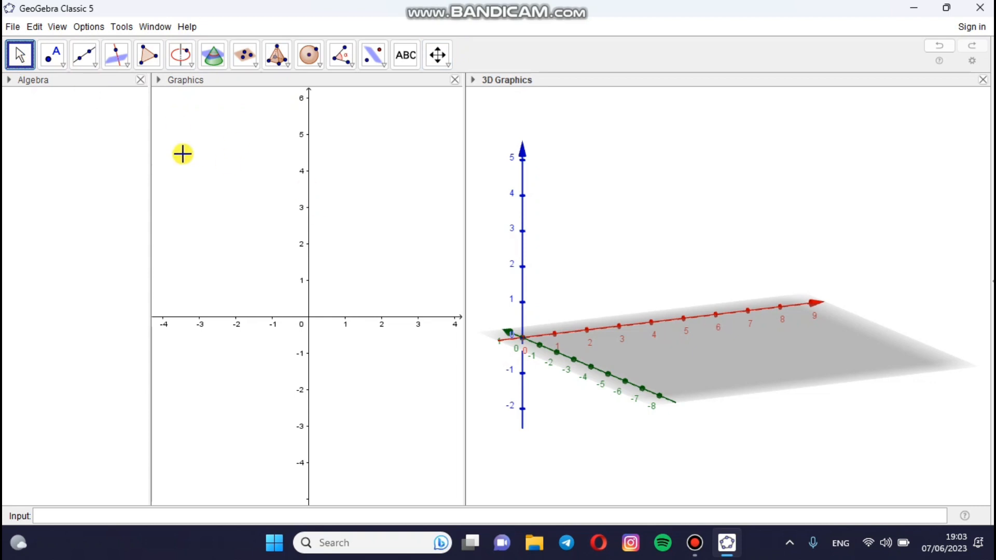
pyautogui.click(261, 184)
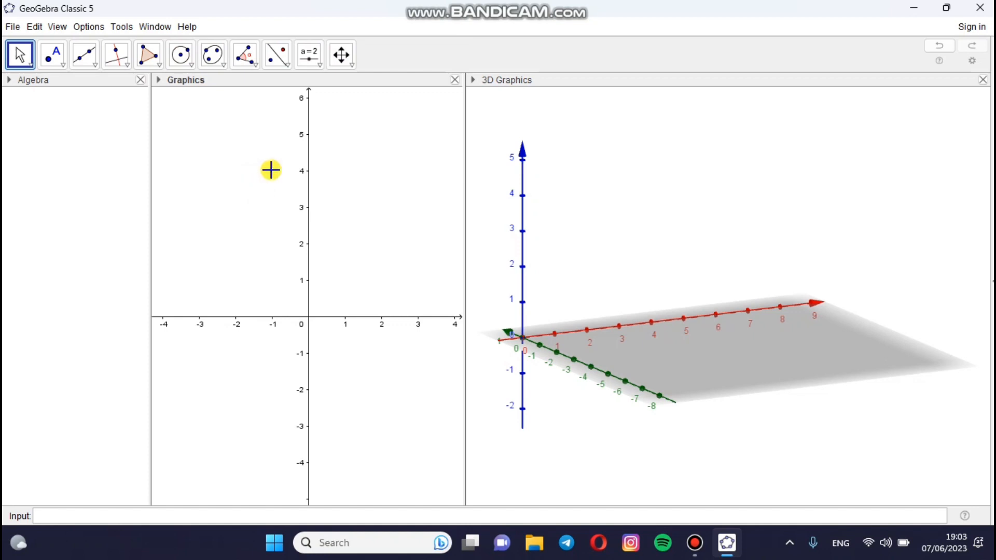
pyautogui.click(320, 67)
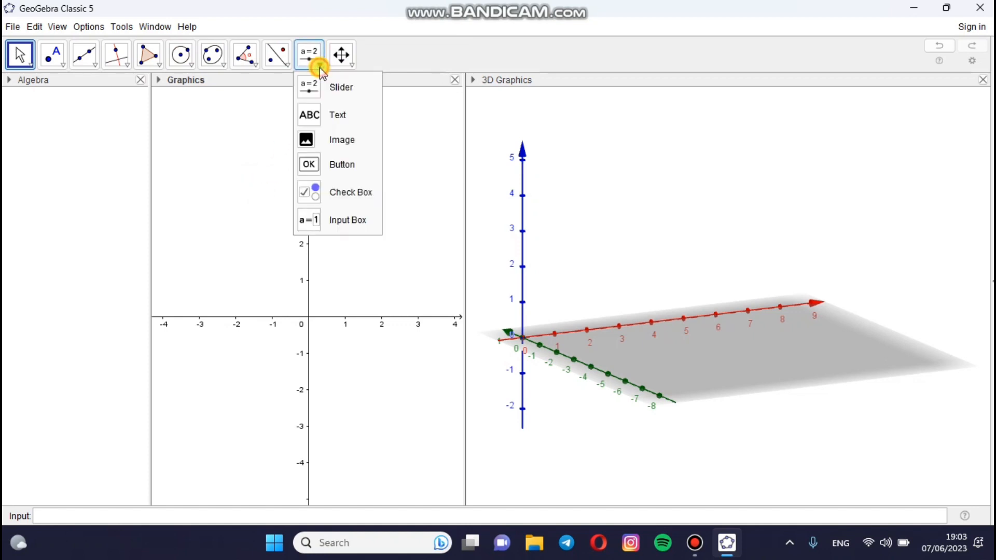
pyautogui.click(325, 84)
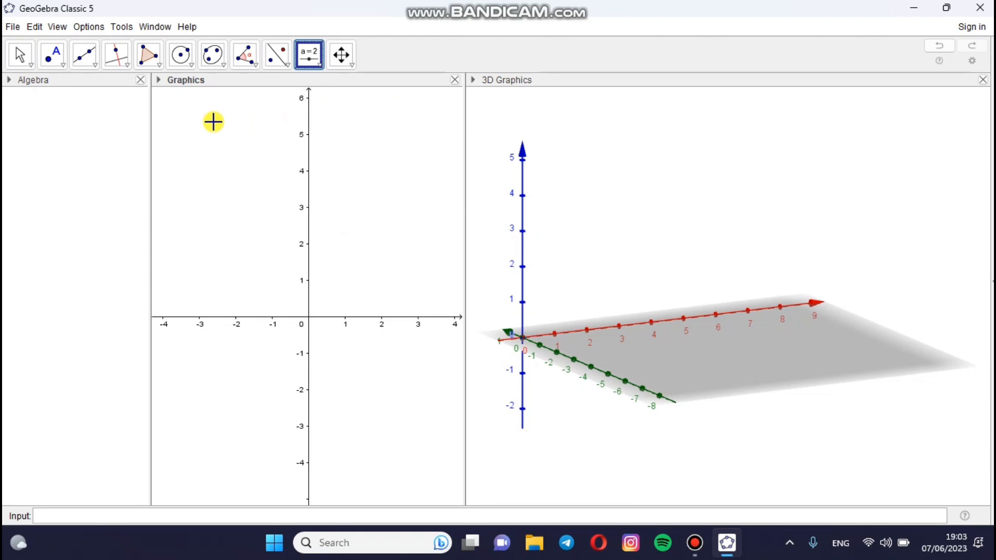
pyautogui.click(320, 64)
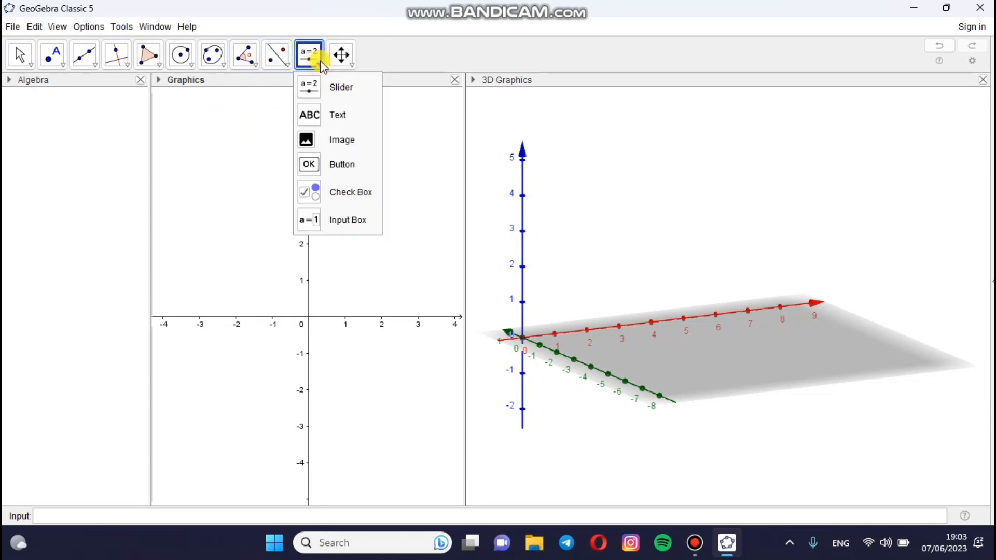
pyautogui.click(324, 85)
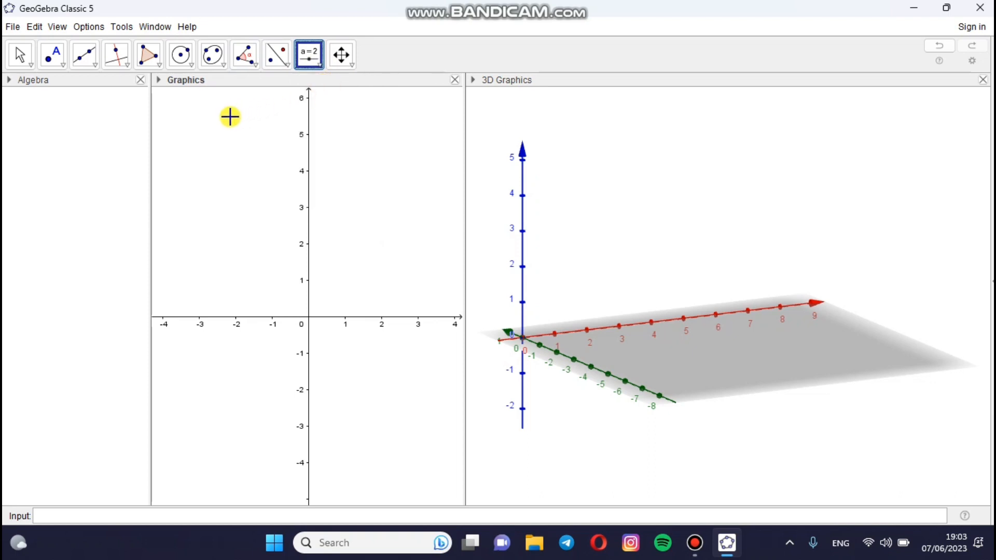
pyautogui.click(167, 110)
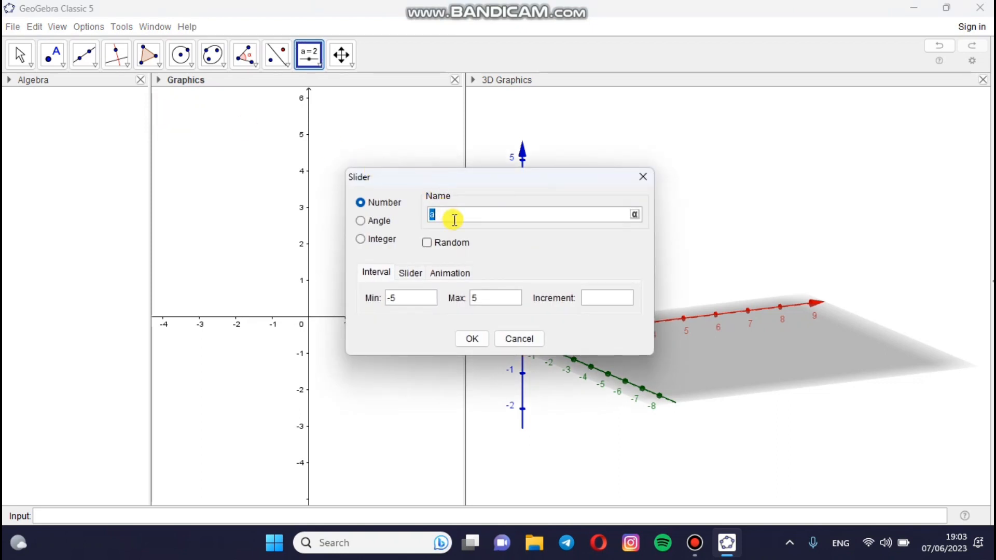
pyautogui.press('BackSpace')
pyautogui.write('r')
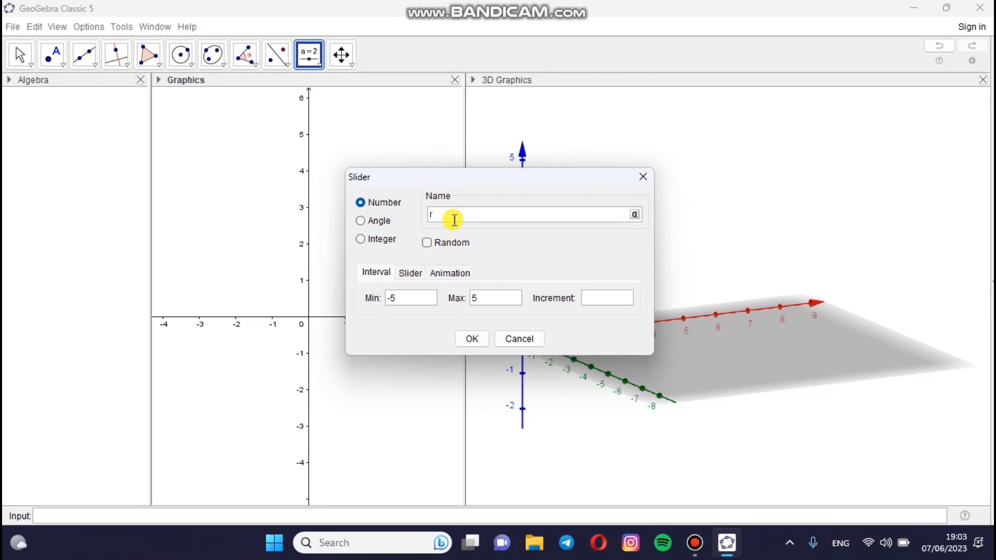
# - Set slider r's minimum to 0.1, maximum to 3 and increment to 1, and create it
pyautogui.click(418, 300)
pyautogui.press('BackSpace')
pyautogui.press('BackSpace')
pyautogui.write('0.1')
pyautogui.click(497, 303)
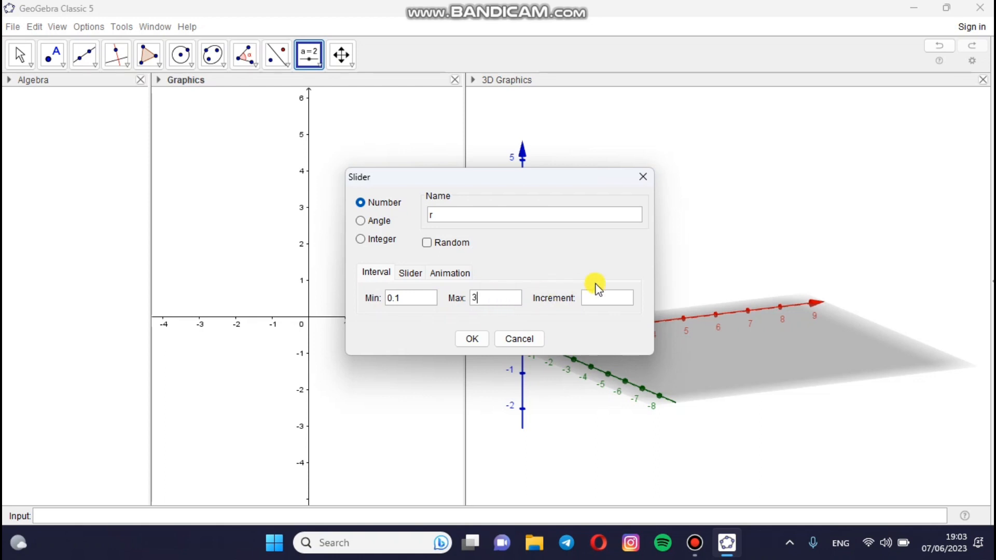
pyautogui.click(596, 304)
pyautogui.write('1')
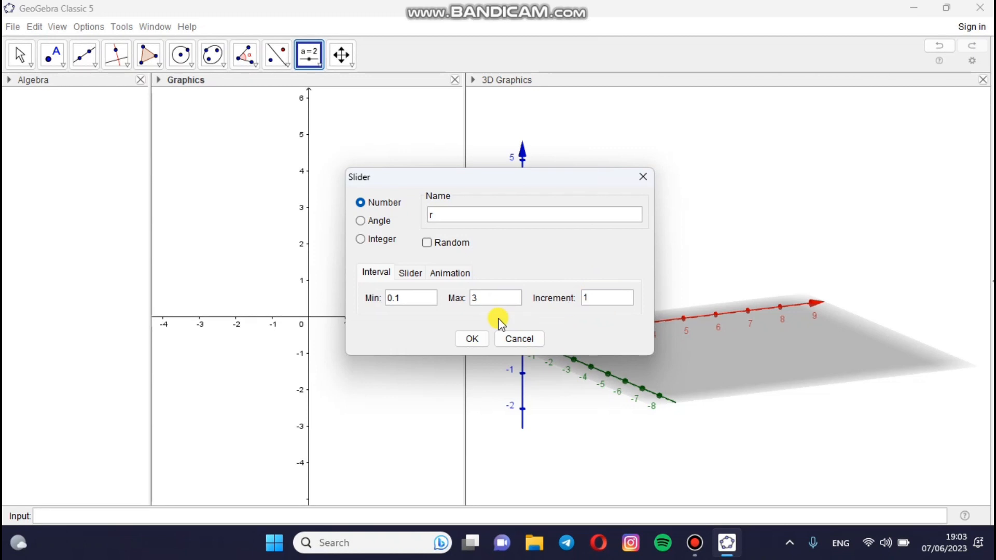
pyautogui.click(474, 338)
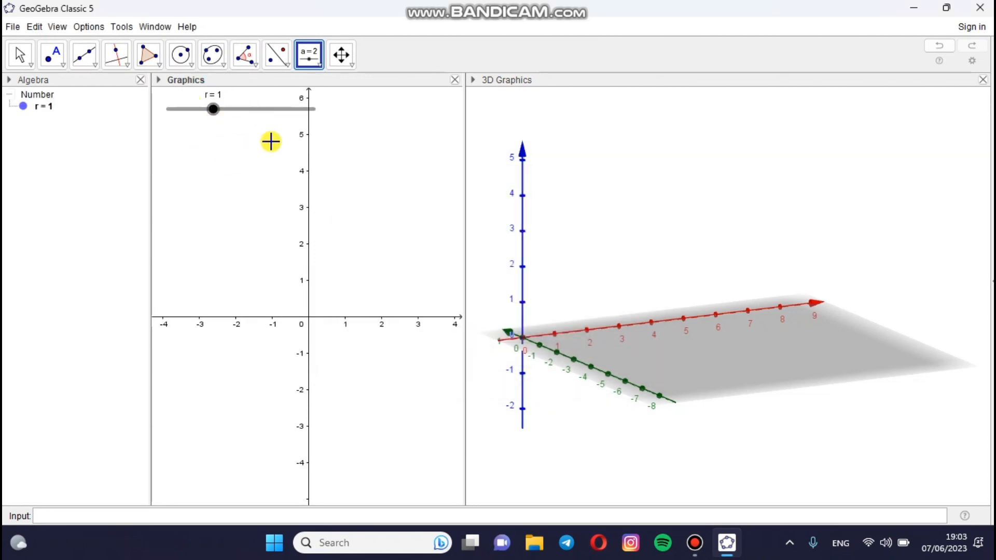
# - Create a second number slider named t below slider r, with minimum 0.1 and maximum 6
pyautogui.click(324, 71)
pyautogui.click(323, 86)
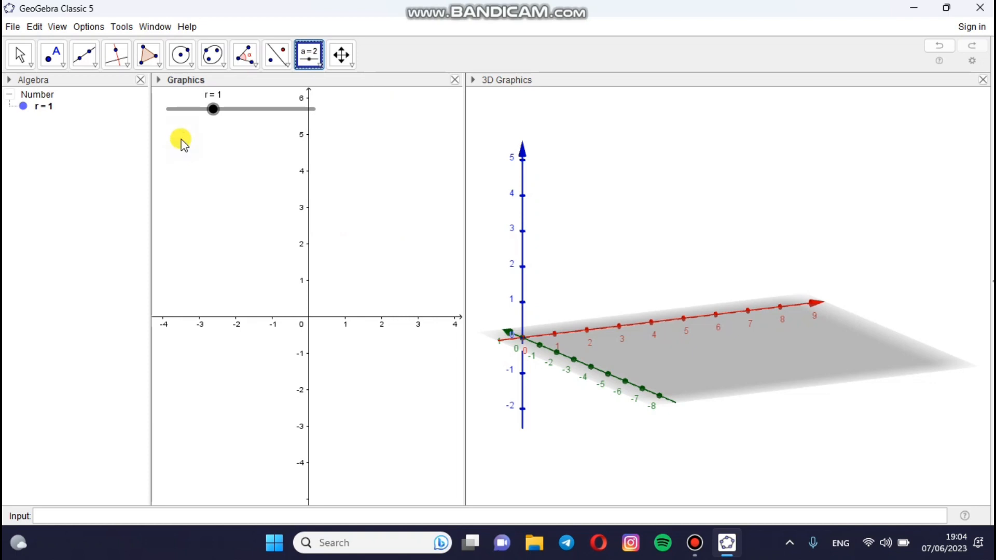
pyautogui.click(264, 154)
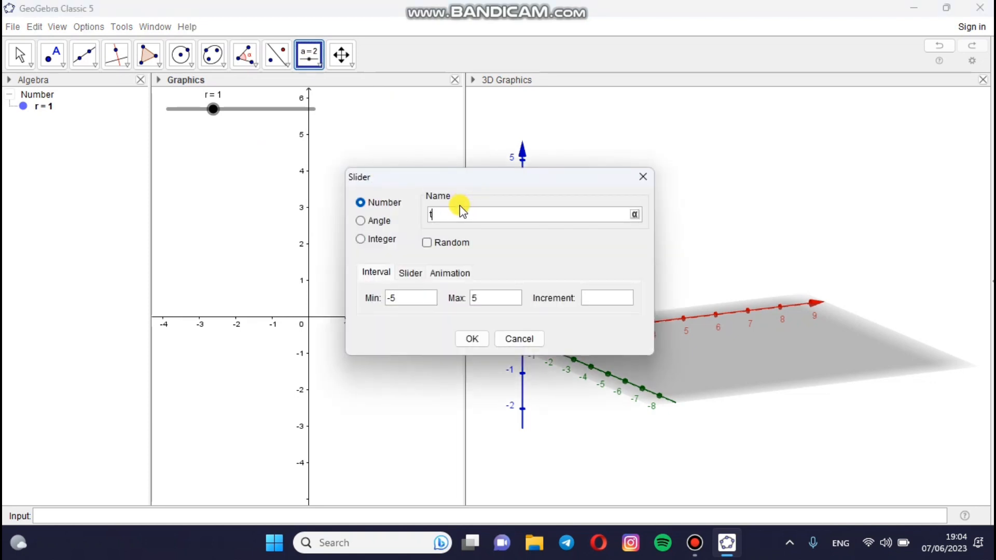
pyautogui.click(414, 304)
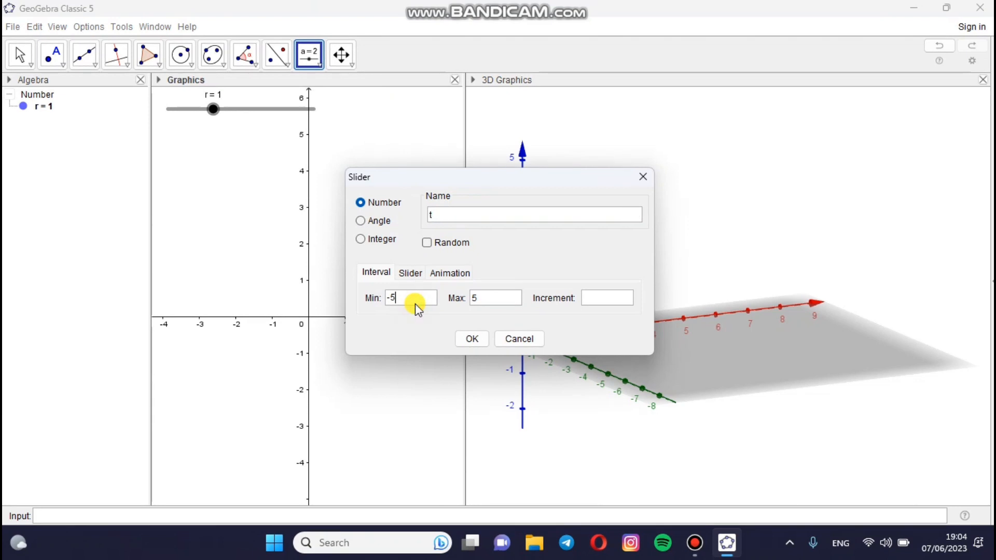
pyautogui.press('BackSpace')
pyautogui.press('BackSpace')
pyautogui.write('0.1')
pyautogui.click(494, 297)
pyautogui.write('6')
pyautogui.click(603, 299)
pyautogui.click(474, 339)
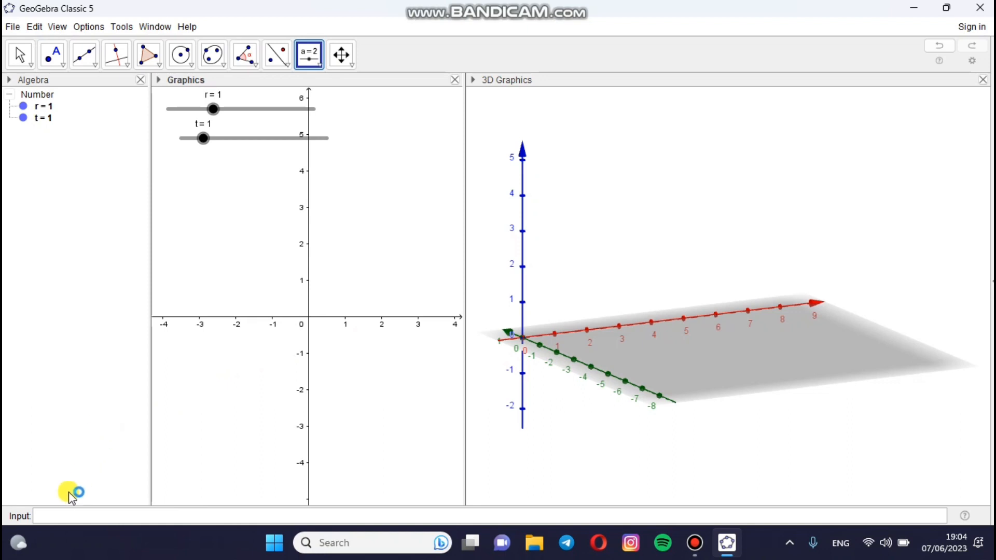
# - Define point A at the origin by entering A=(0,0)
pyautogui.click(47, 515)
pyautogui.write('A=(0,0')
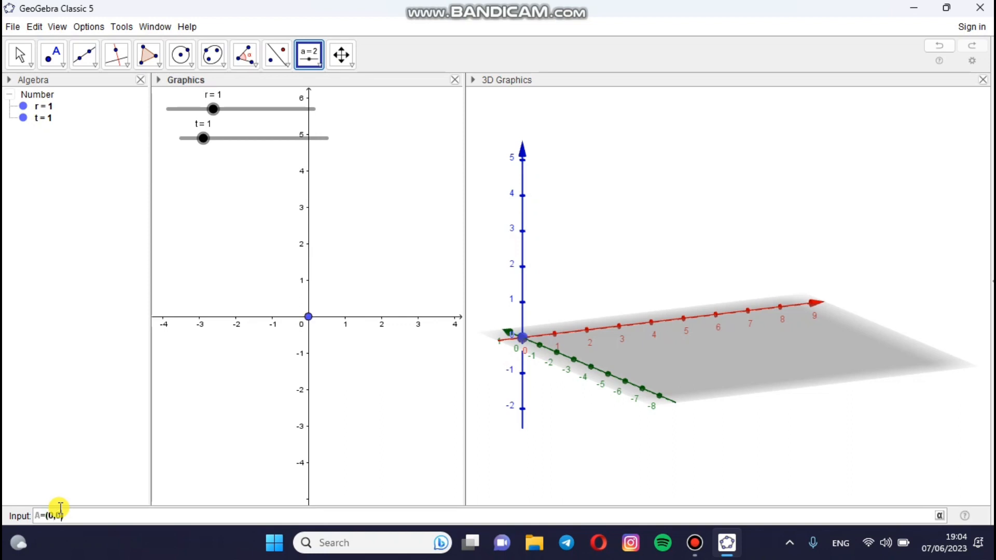
pyautogui.press('Return')
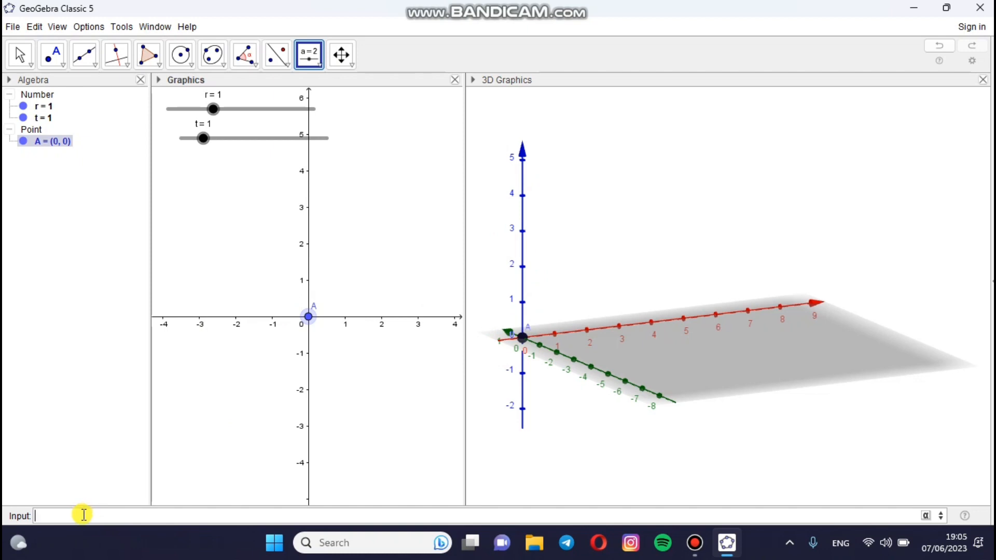
# - Define point B on the z-axis at (0,0,t) so its height follows slider t
pyautogui.write('B=(0,0,t')
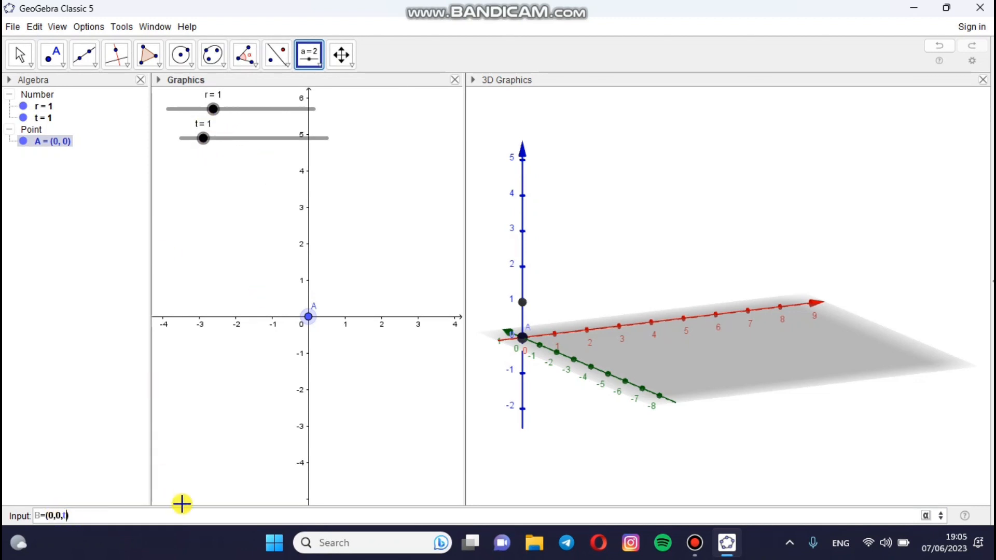
pyautogui.press('Return')
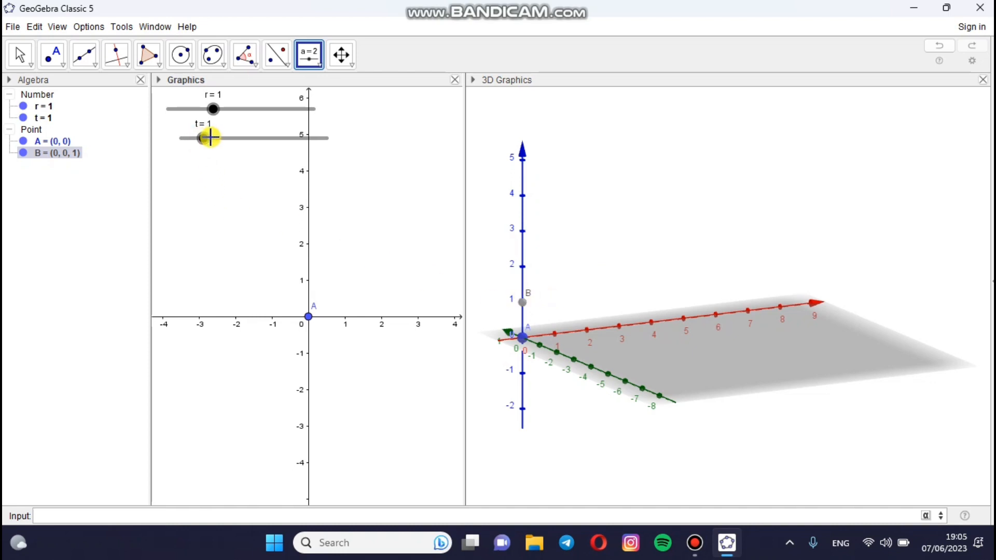
# - Raise slider t to 6 and slider r to 3
pyautogui.moveTo(258, 144); pyautogui.dragTo(337, 152)
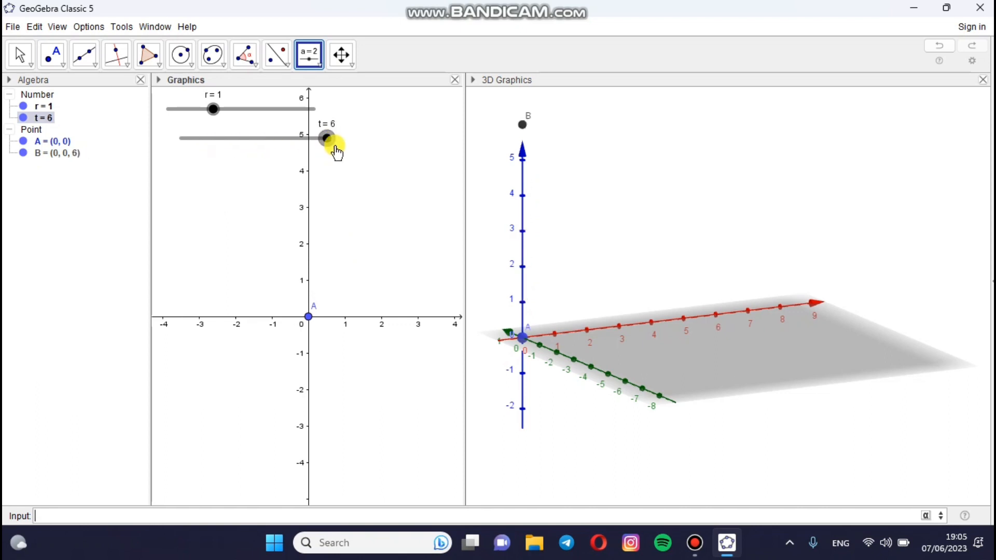
pyautogui.click(232, 110)
pyautogui.click(313, 109)
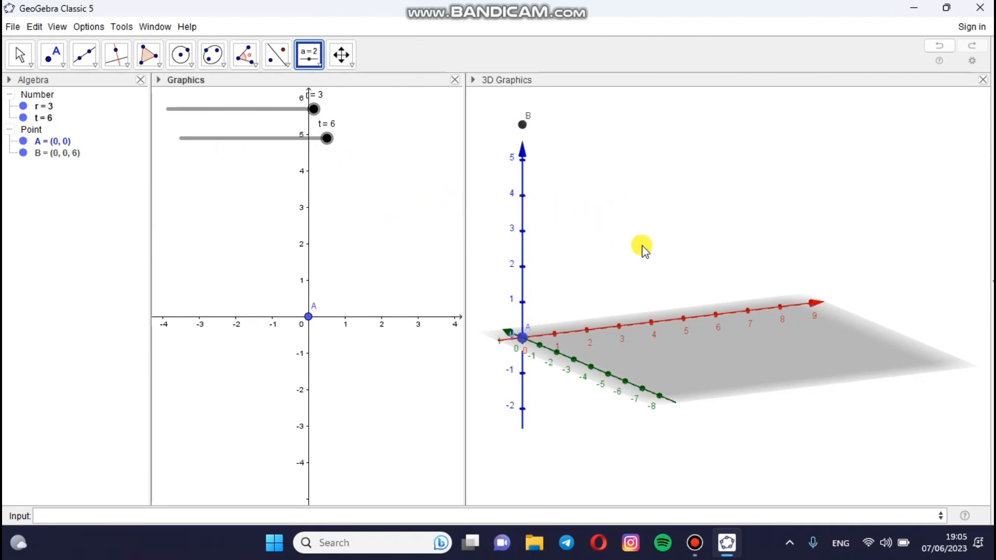
pyautogui.click(683, 204)
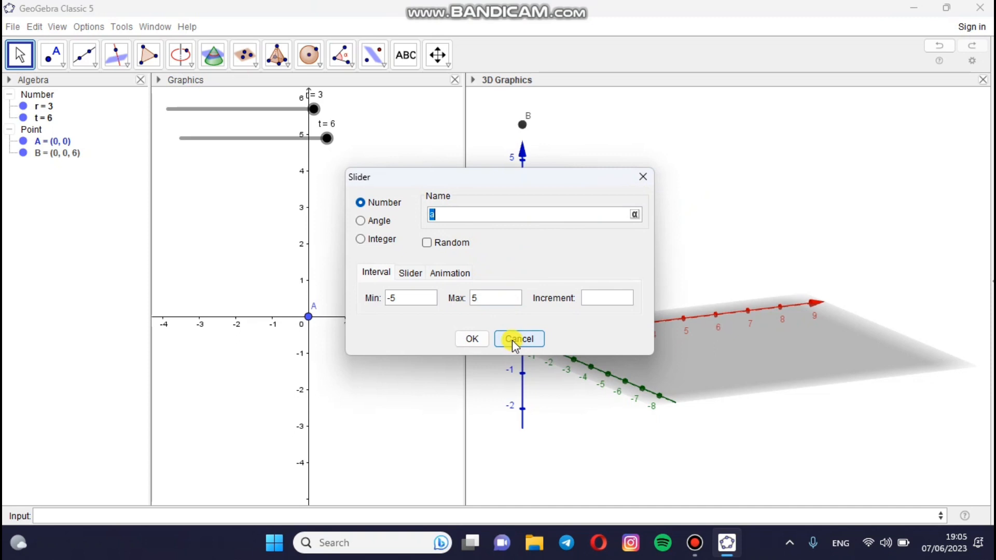
pyautogui.click(512, 340)
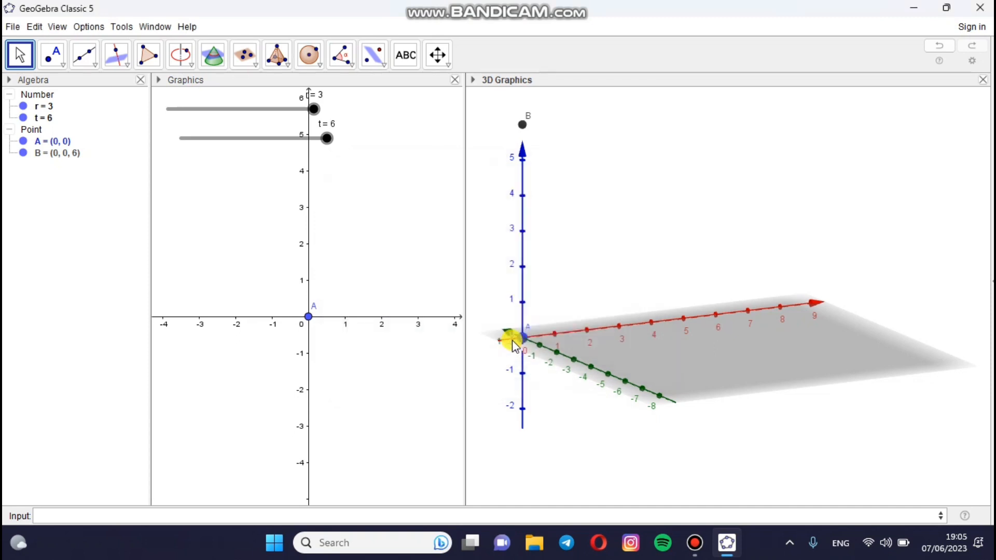
# - Create a cylinder with its axis from point A to point B and radius r
pyautogui.click(288, 66)
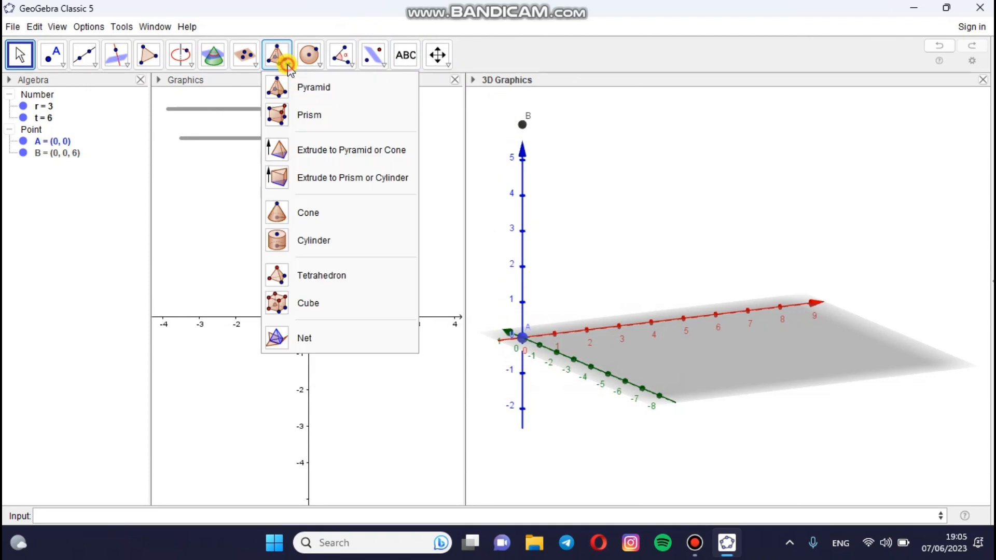
pyautogui.click(314, 241)
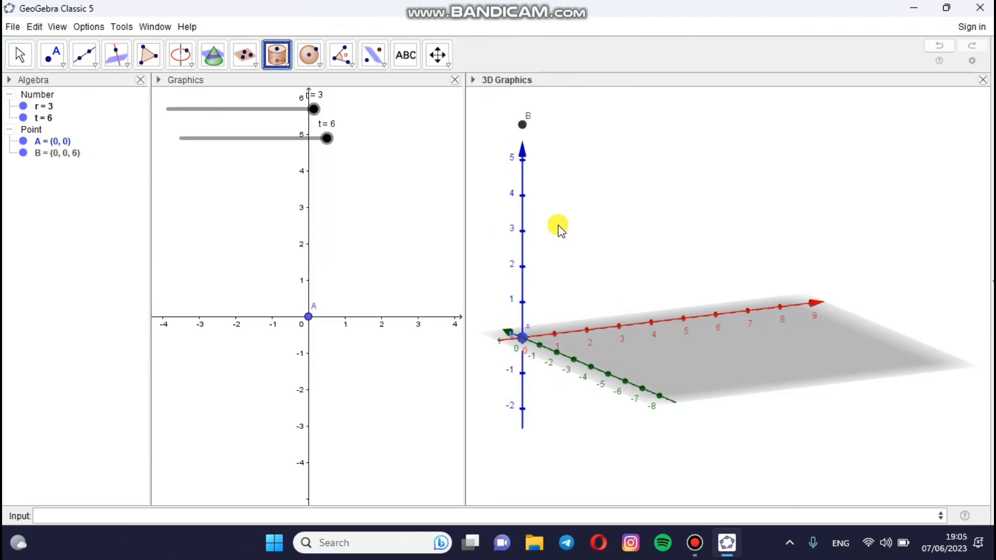
pyautogui.click(520, 335)
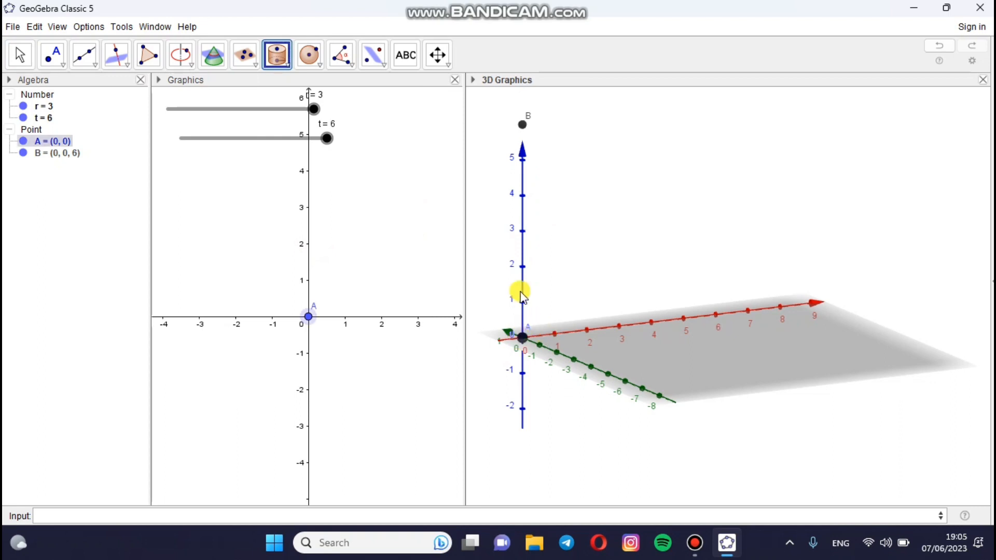
pyautogui.click(523, 125)
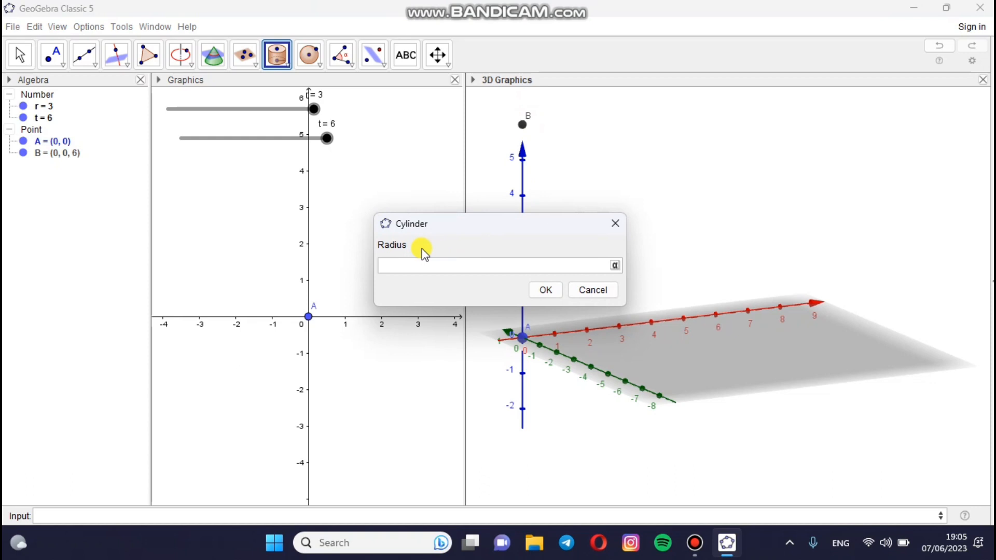
pyautogui.write('r')
pyautogui.click(552, 299)
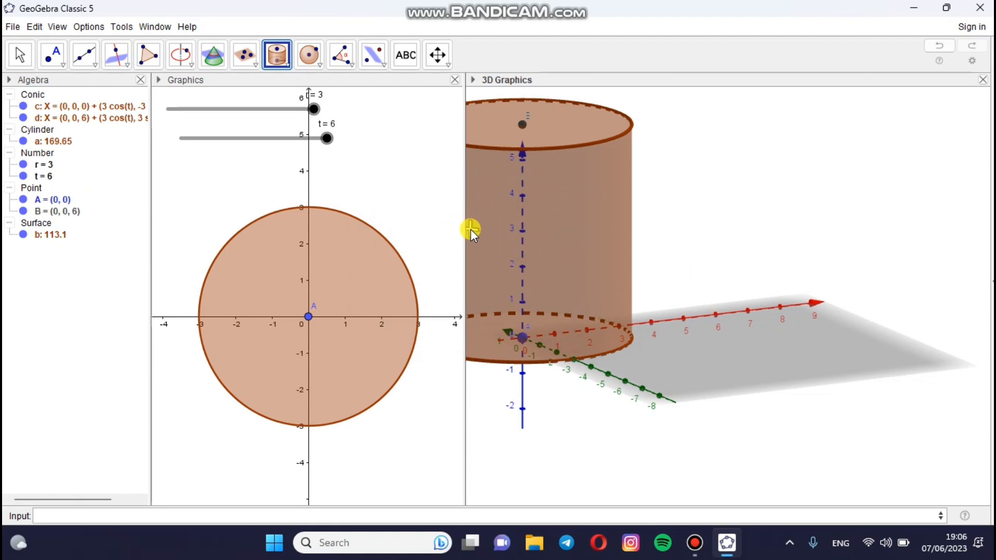
# - Zoom out the 3D view and shift it to free space along the positive x-axis beside the cylinder
pyautogui.click(448, 64)
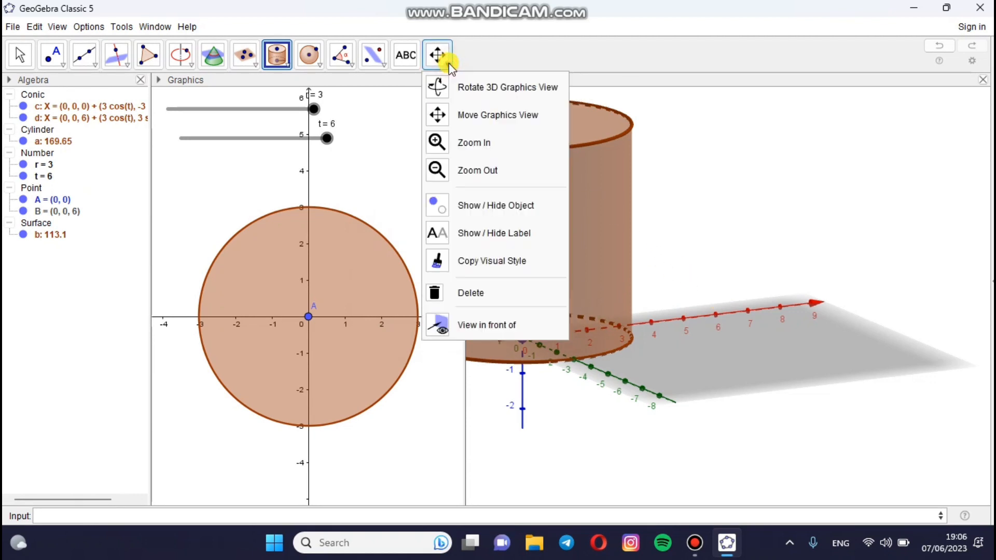
pyautogui.click(464, 171)
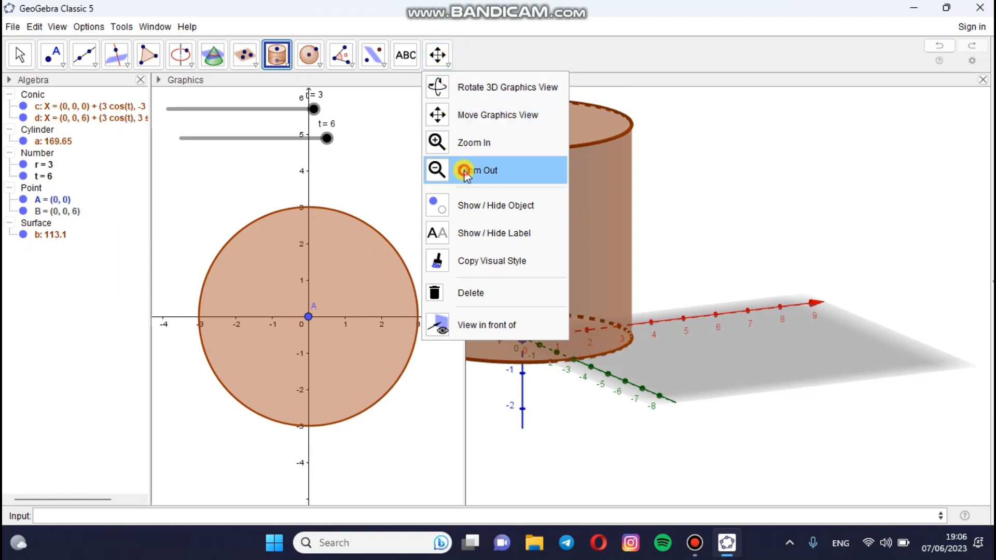
pyautogui.click(699, 208)
pyautogui.click(698, 207)
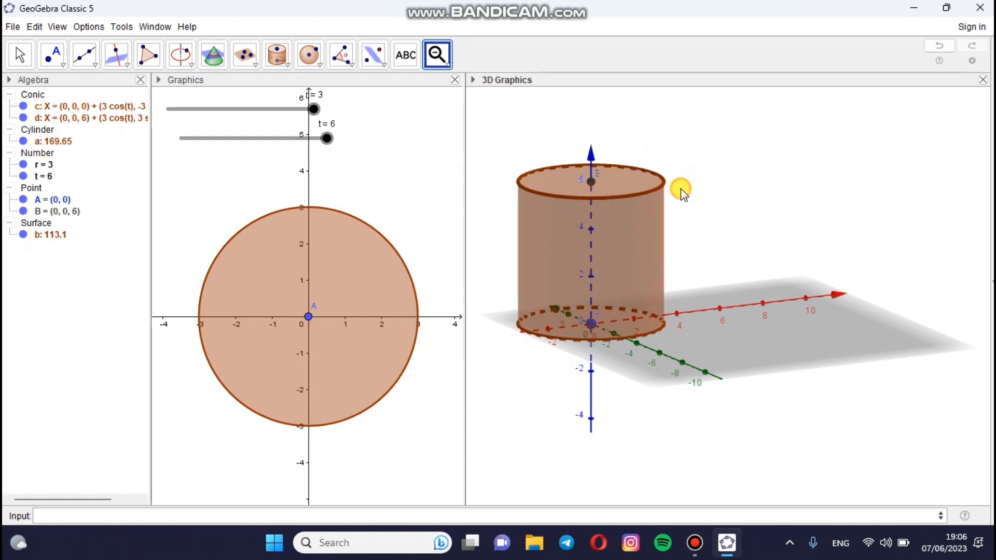
pyautogui.click(681, 191)
pyautogui.click(681, 191)
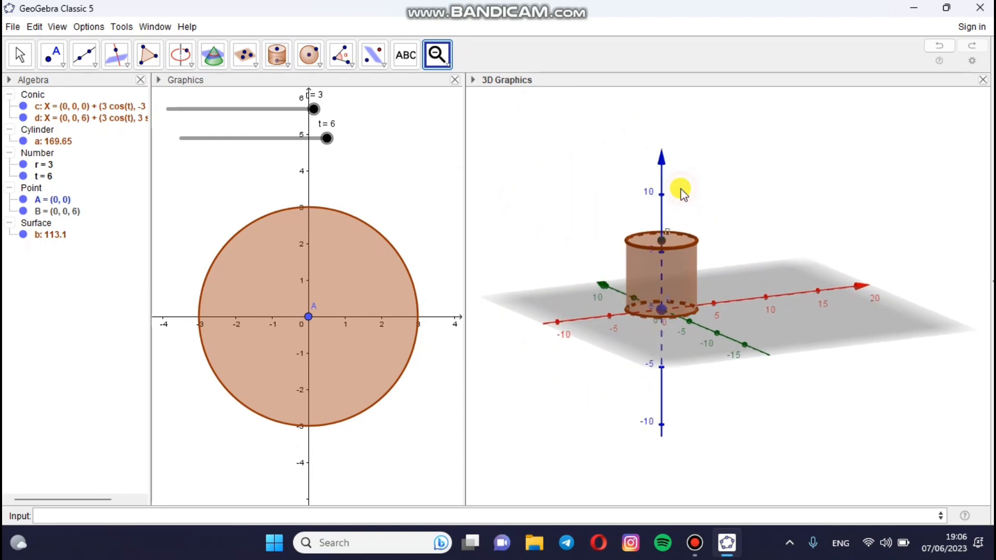
pyautogui.click(447, 66)
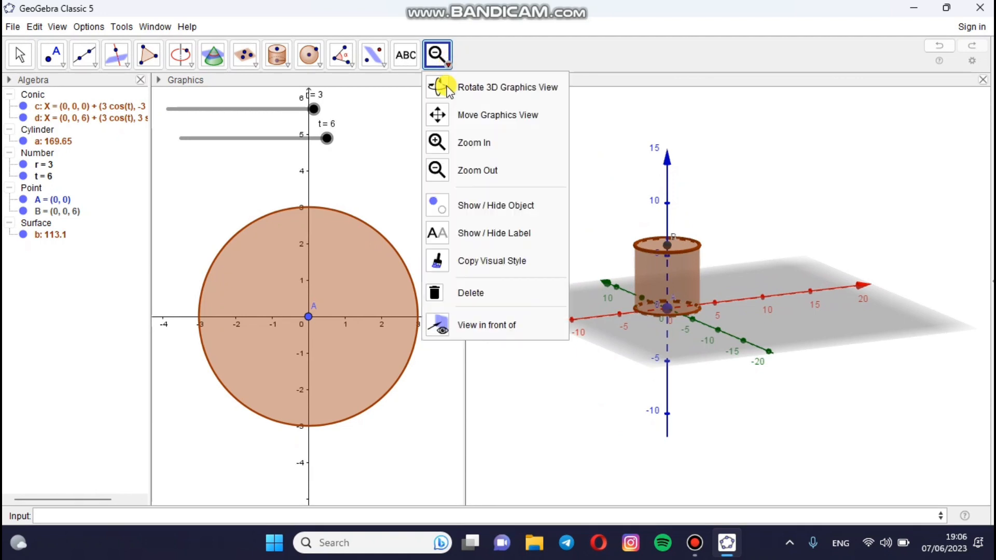
pyautogui.click(453, 123)
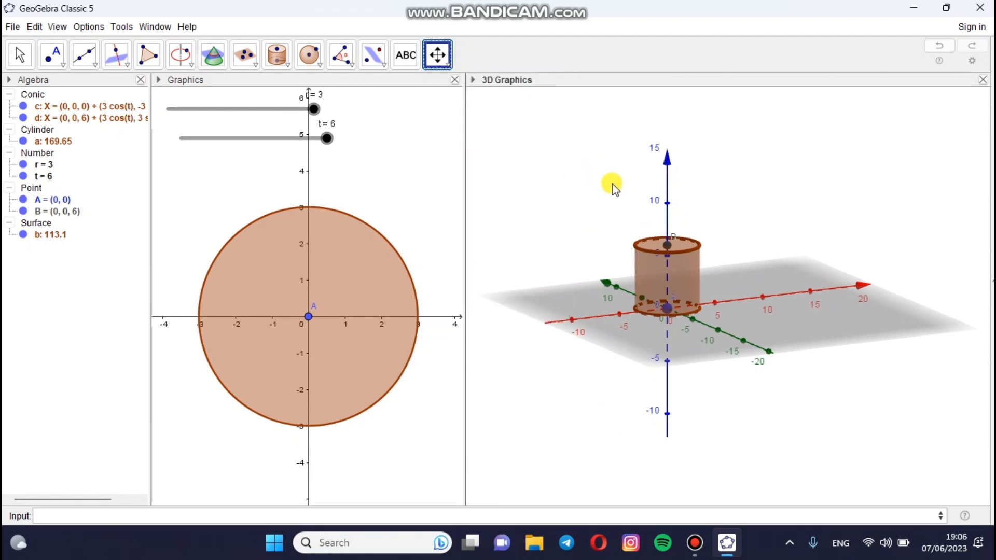
pyautogui.moveTo(605, 182); pyautogui.dragTo(501, 184)
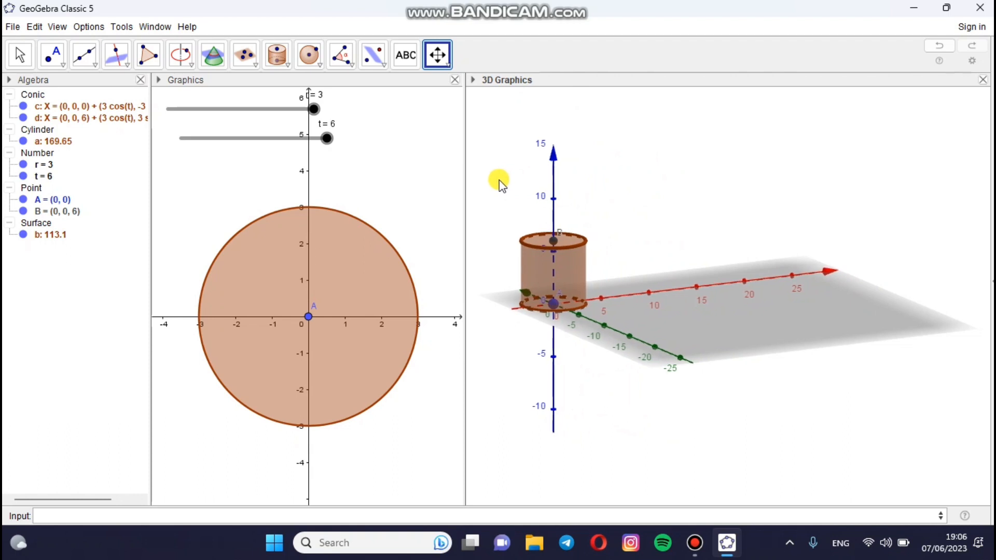
pyautogui.click(20, 55)
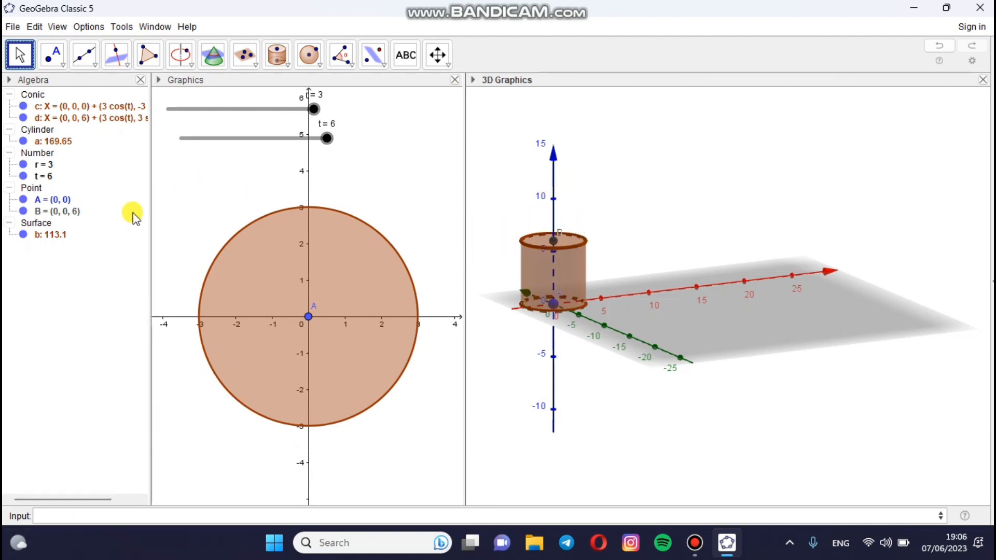
# - Define point C on the x-axis at (7,0,0)
pyautogui.click(93, 514)
pyautogui.write('C==')
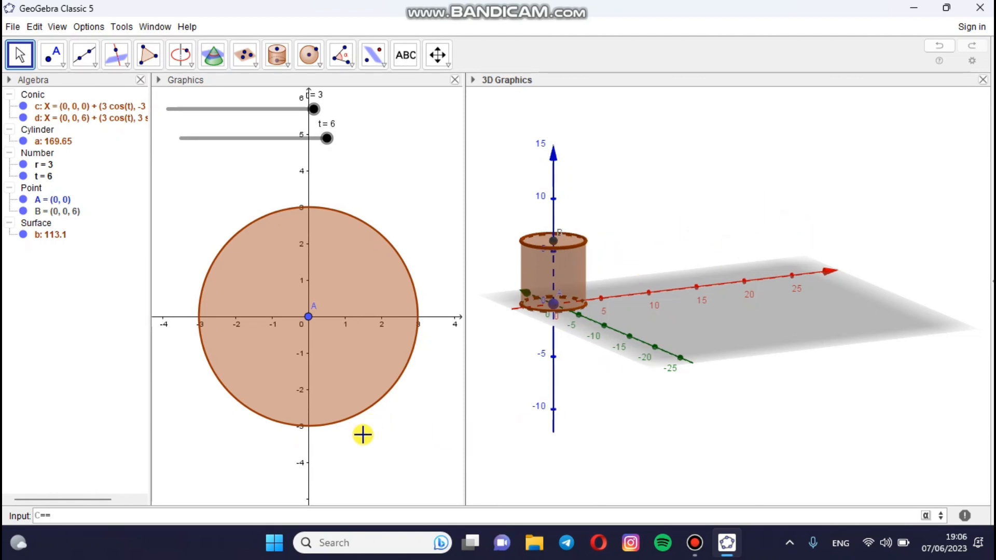
pyautogui.press('BackSpace')
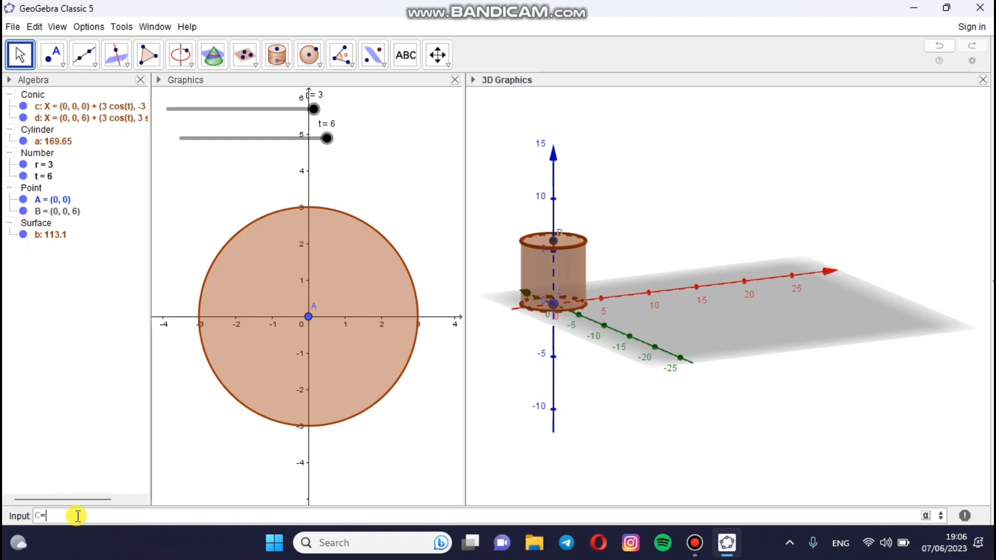
pyautogui.write('(7,0,0')
pyautogui.press('Return')
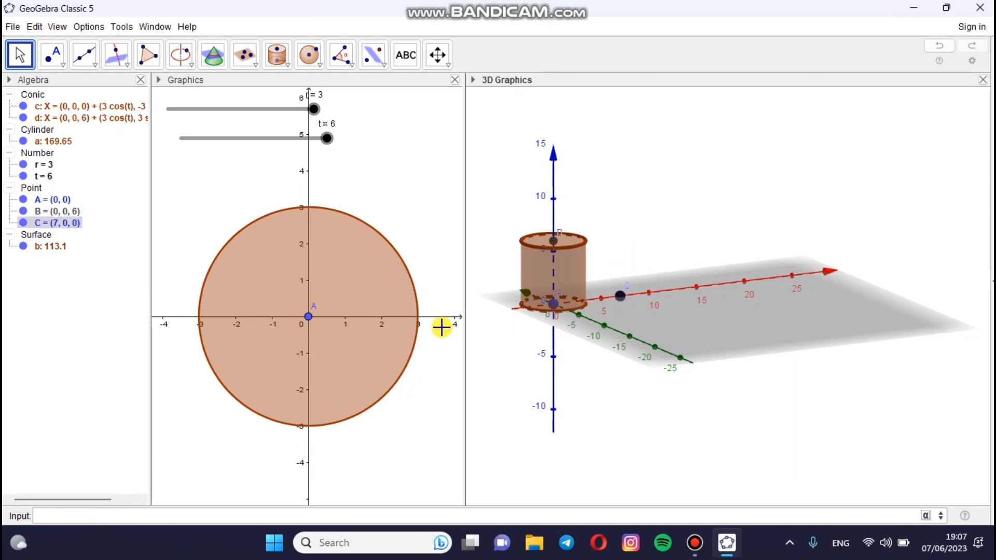
# - Define point D directly above C at (7,0,t), tying its height to slider t
pyautogui.click(59, 518)
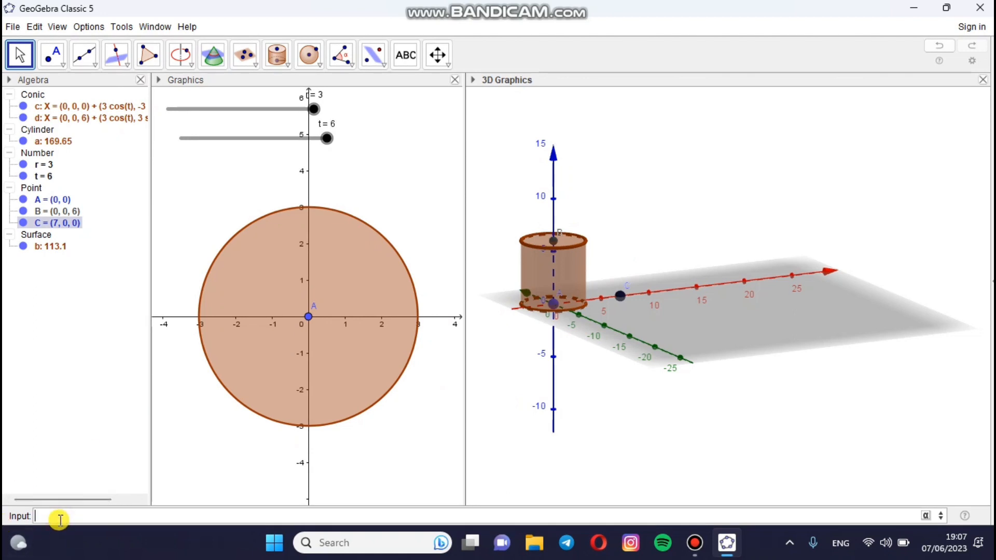
pyautogui.write('D=(7,0,0')
pyautogui.press('Return')
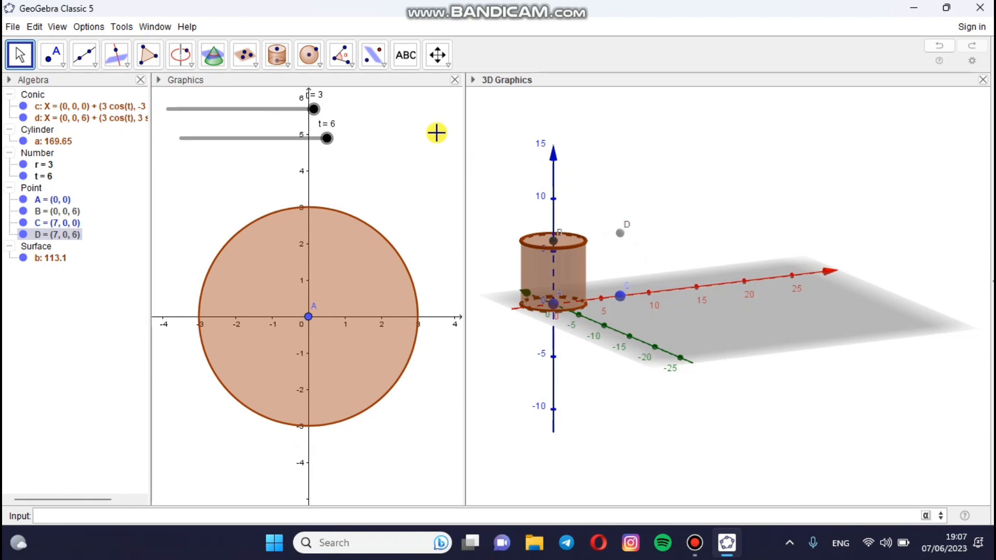
# - Create an inverted cone with base centre D, apex C and radius r
pyautogui.click(277, 55)
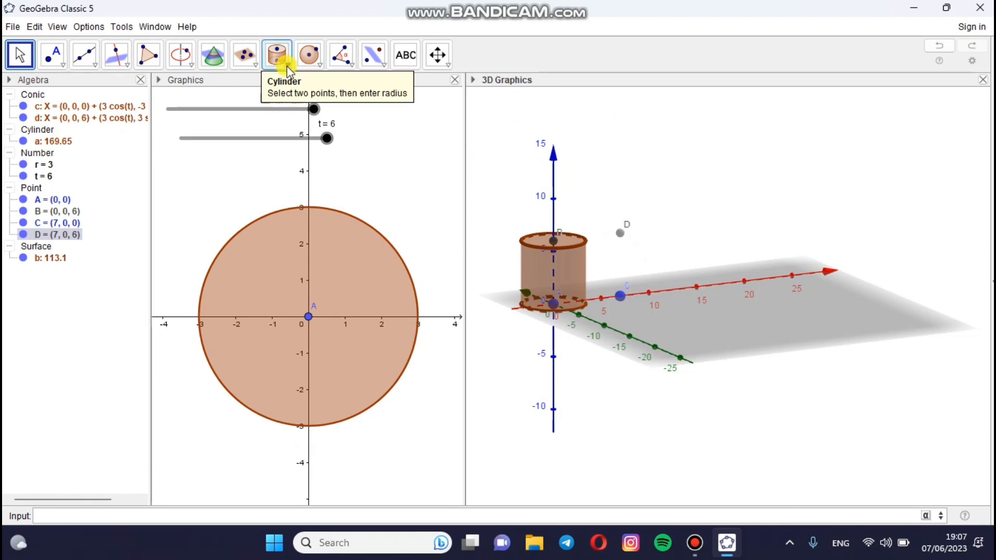
pyautogui.click(286, 68)
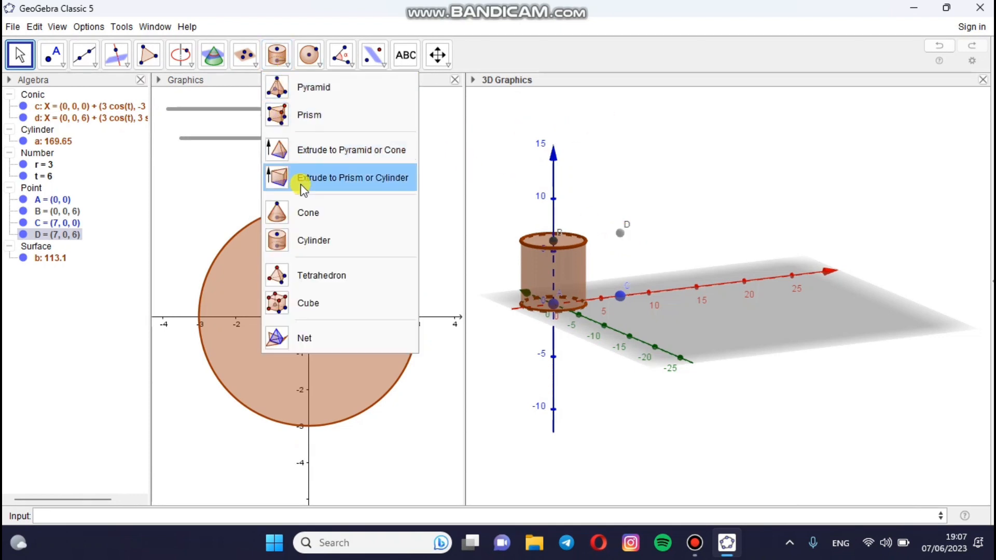
pyautogui.click(308, 211)
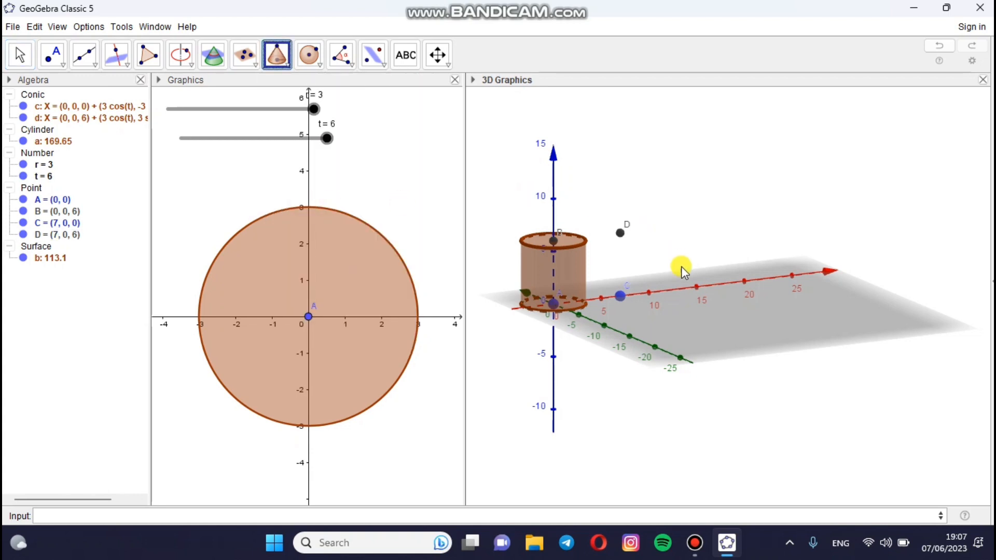
pyautogui.click(620, 234)
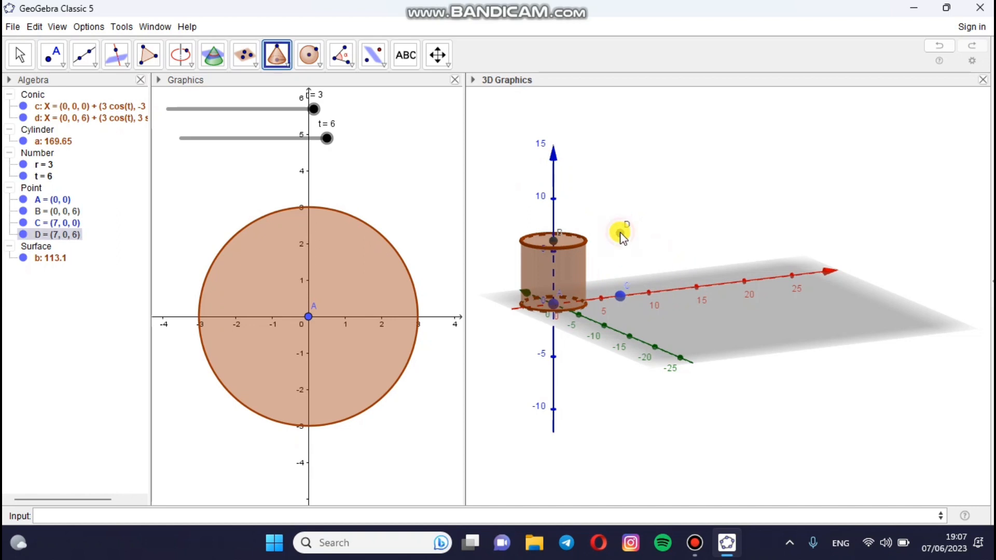
pyautogui.click(620, 299)
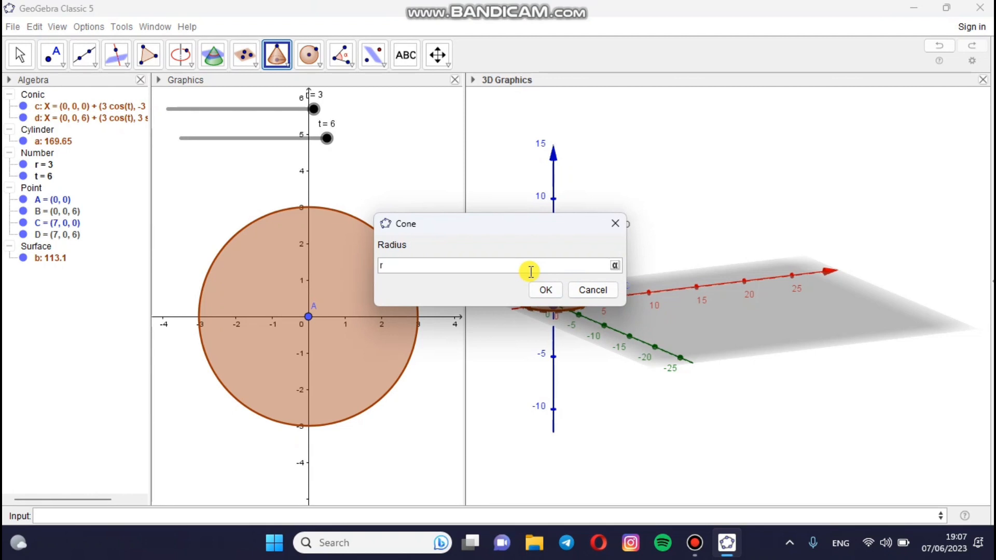
pyautogui.click(553, 289)
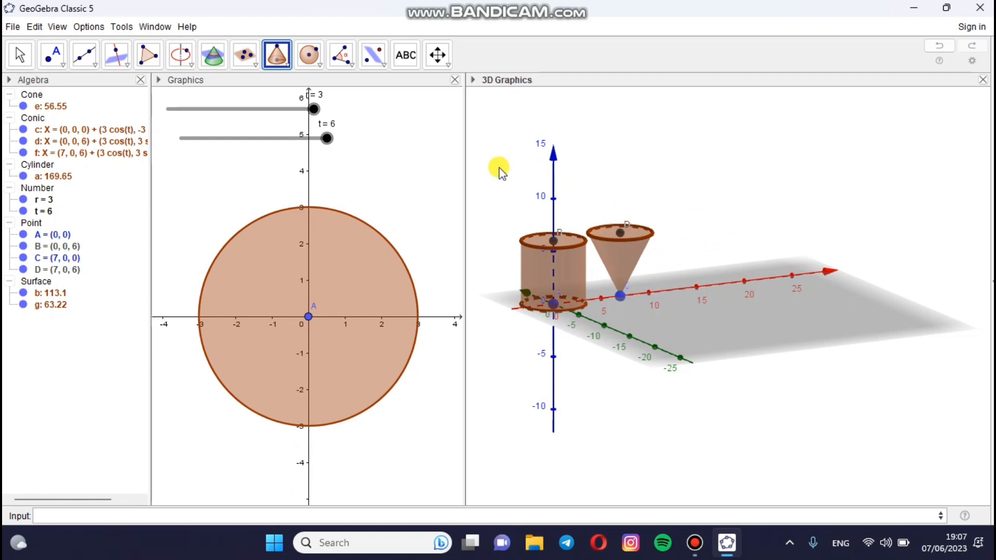
# - Define point E on the x-axis at (14,0,0)
pyautogui.click(100, 515)
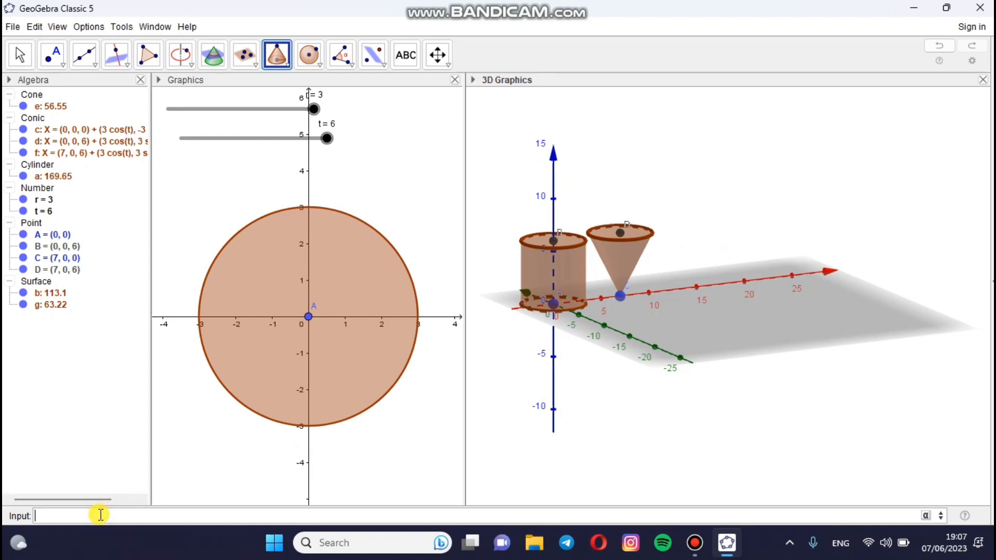
pyautogui.write('E')
pyautogui.write('=')
pyautogui.write('(')
pyautogui.write('14')
pyautogui.write(',0,0')
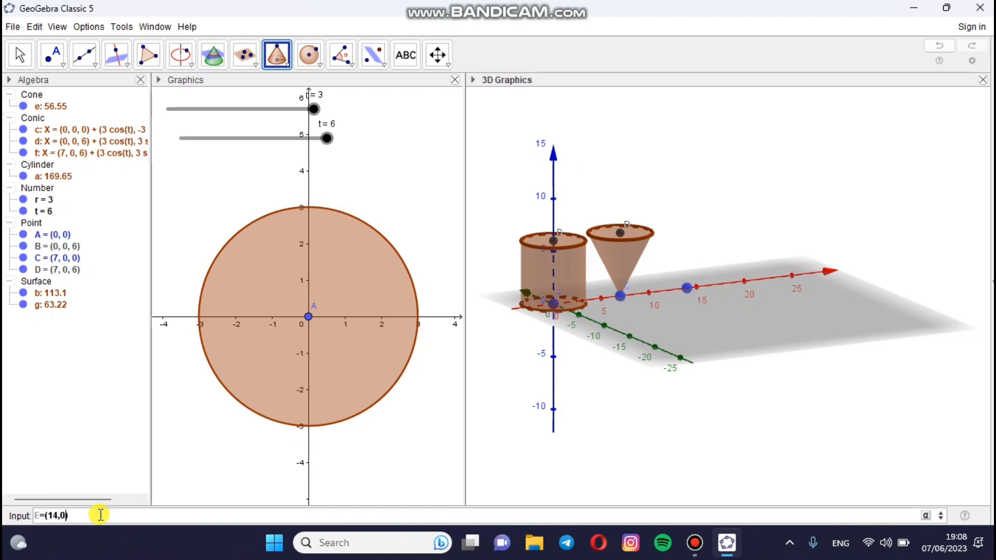
pyautogui.press('Return')
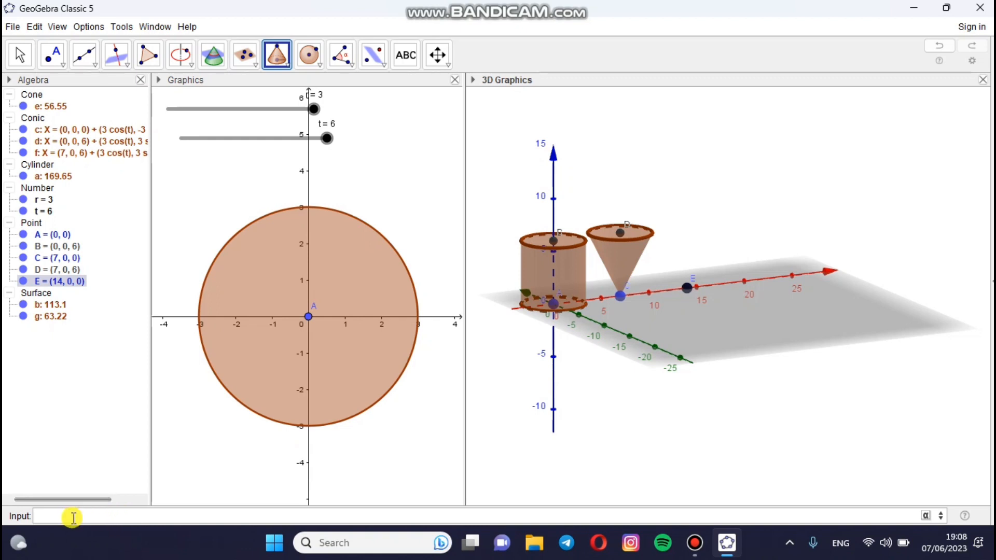
# - Define point F directly above E at (14,0,t), tying its height to slider t
pyautogui.write('F')
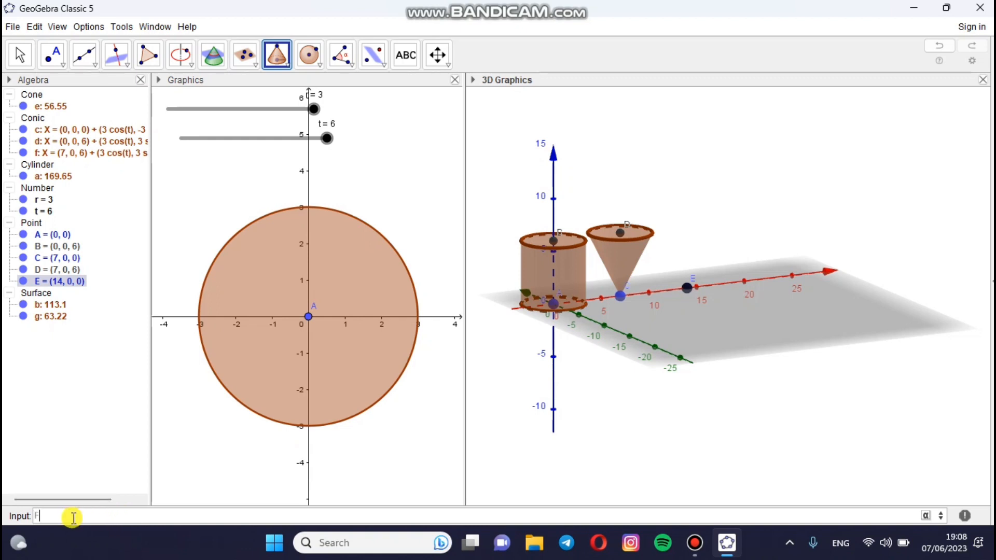
pyautogui.write('=(14,0,6')
pyautogui.press('Return')
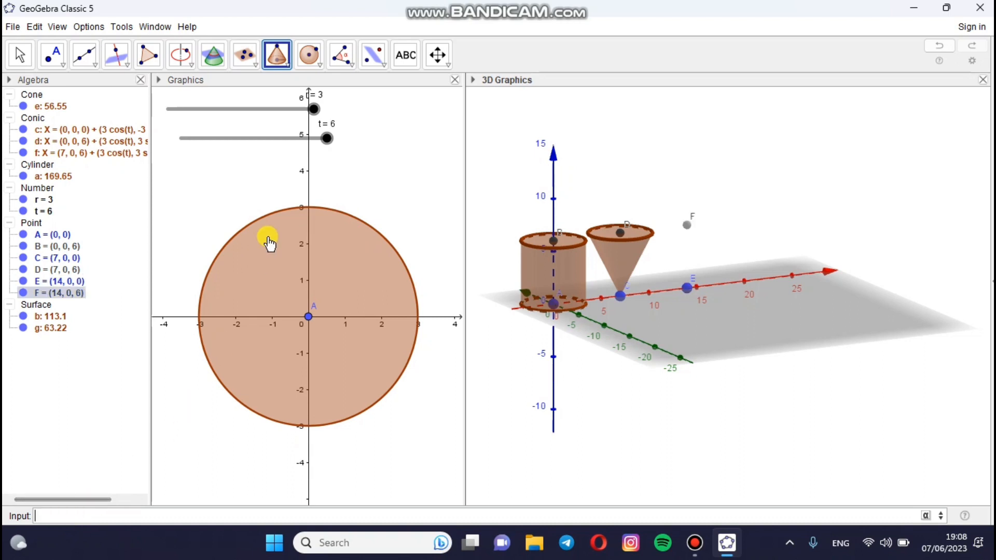
# - Create an inverted cone with base centre F, apex E and radius r
pyautogui.click(284, 64)
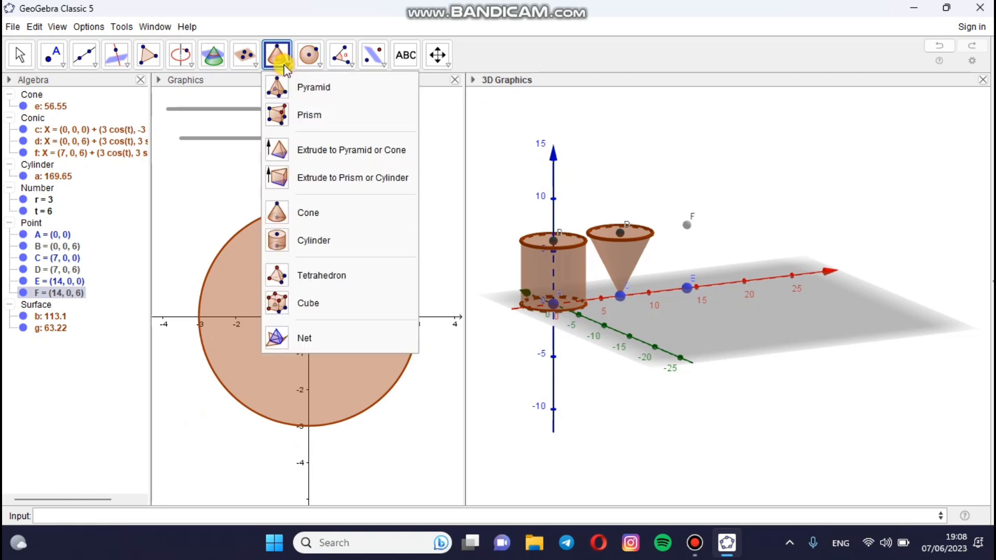
pyautogui.click(309, 213)
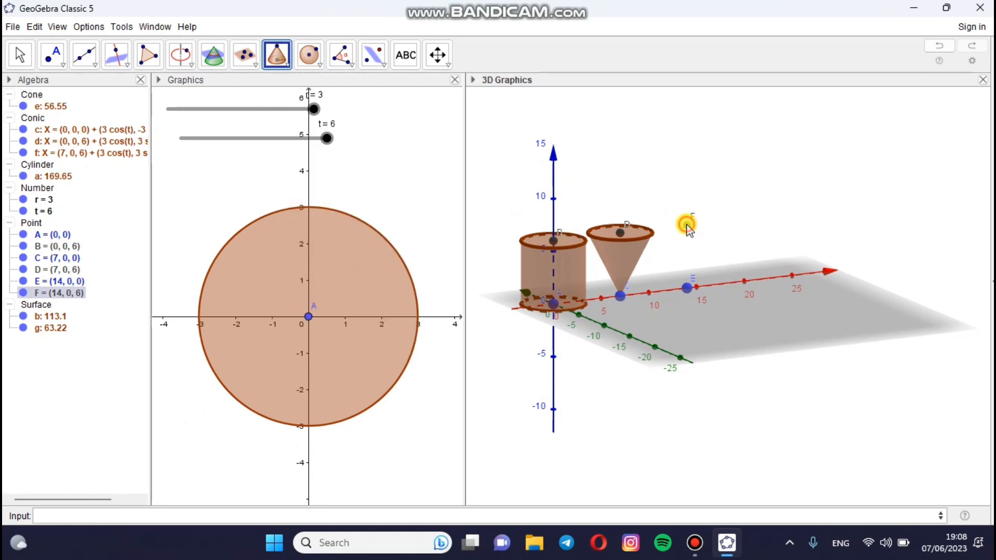
pyautogui.click(686, 290)
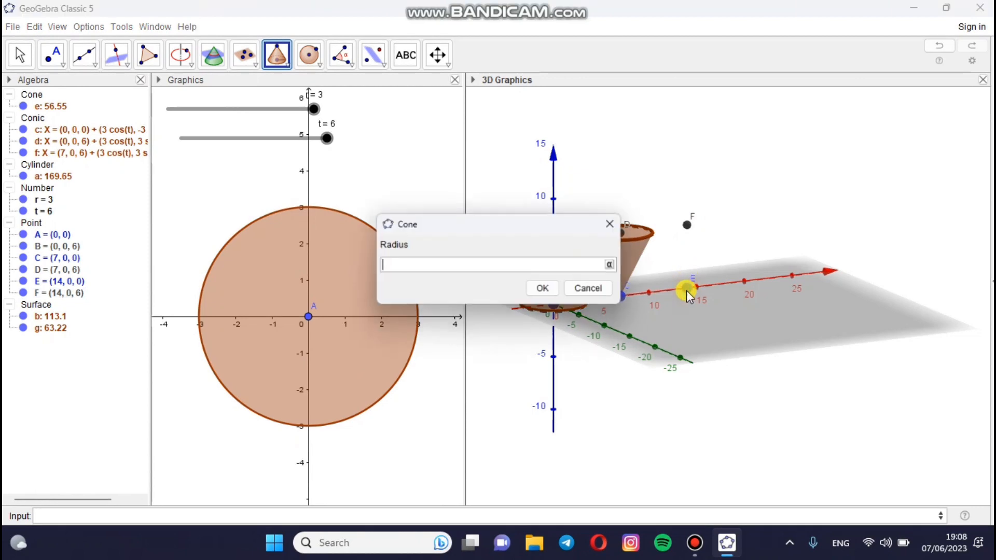
pyautogui.write('r')
pyautogui.click(544, 290)
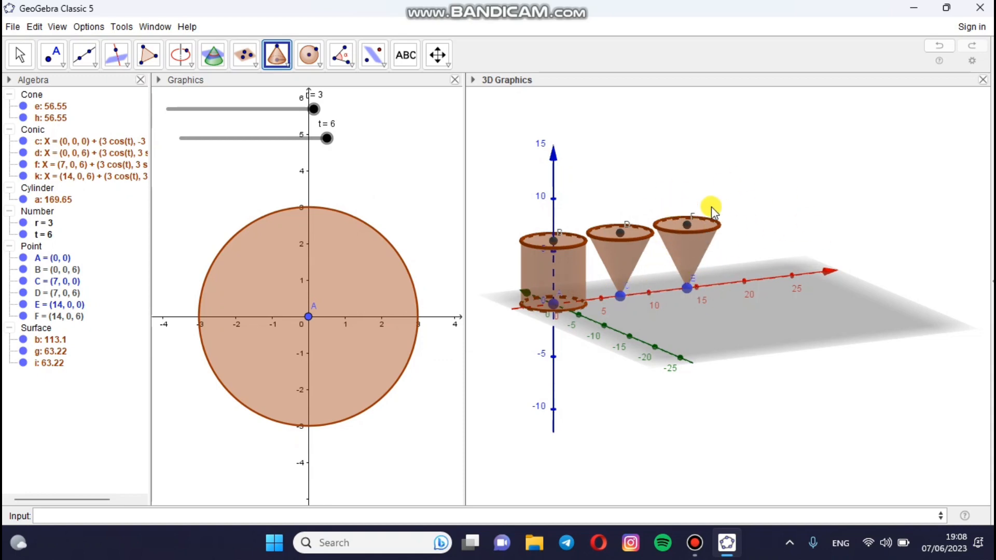
# - Define point G on the x-axis at (21,0,0)
pyautogui.click(171, 517)
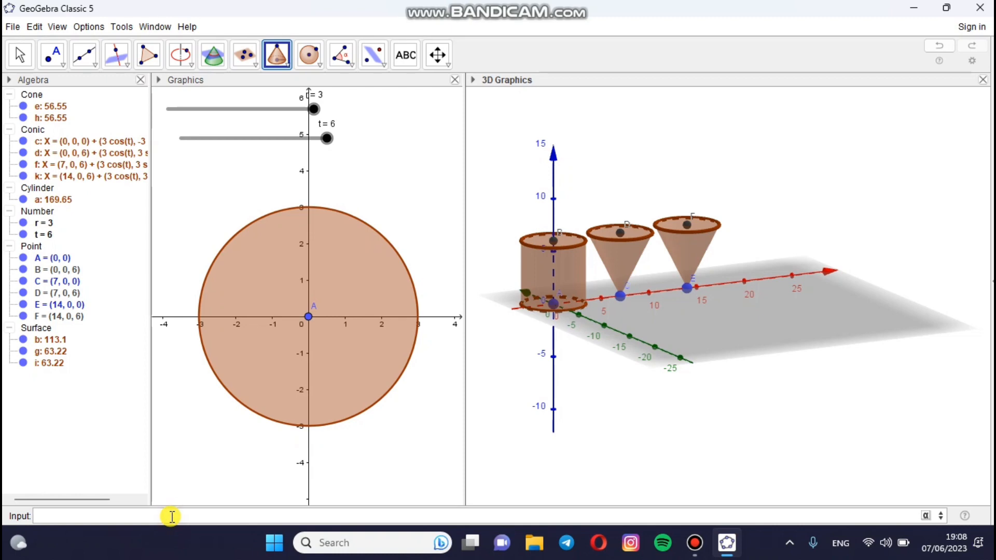
pyautogui.write('G=(21,0,0')
pyautogui.press('Return')
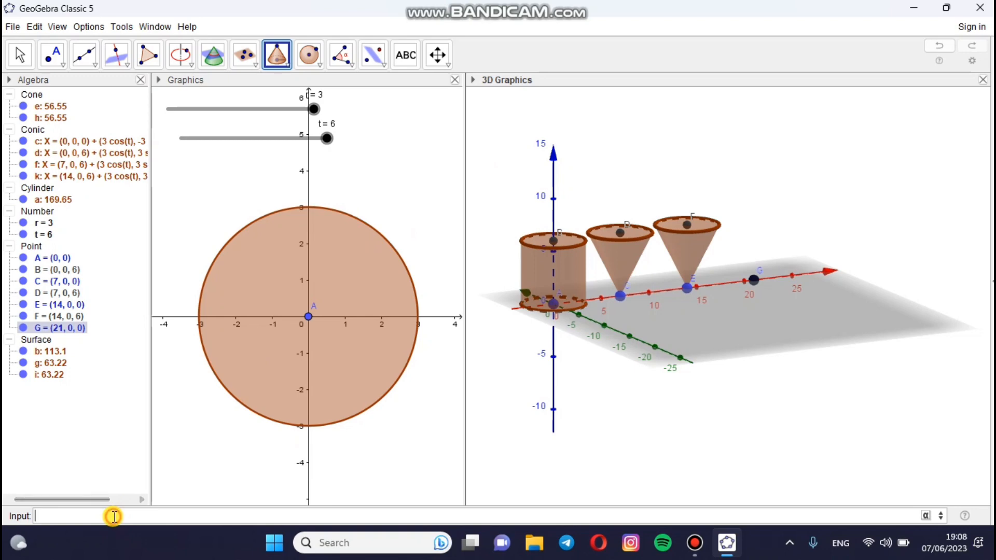
# - Define point H directly above G at (21,0,t), tying its height to slider t
pyautogui.write('H')
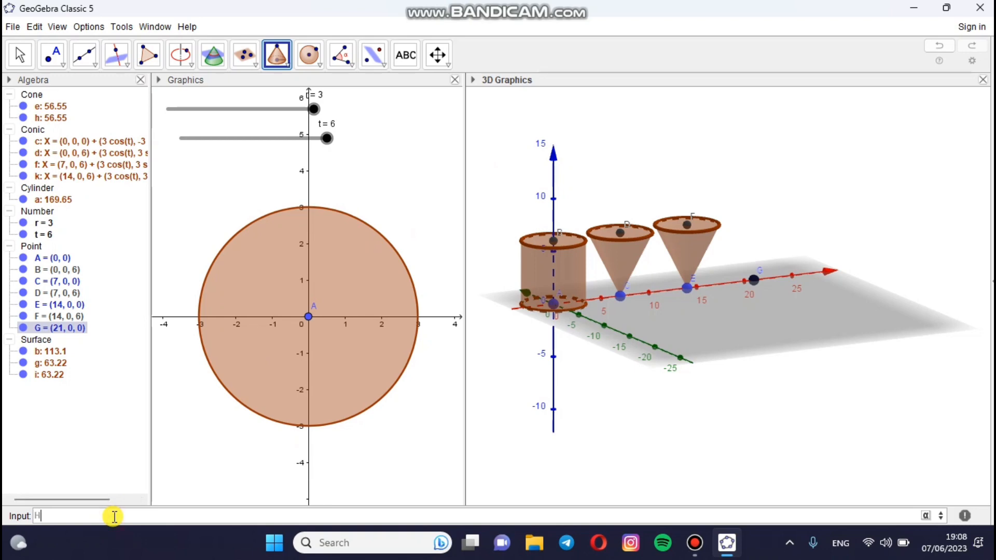
pyautogui.write('=(21,0,t')
pyautogui.press('Return')
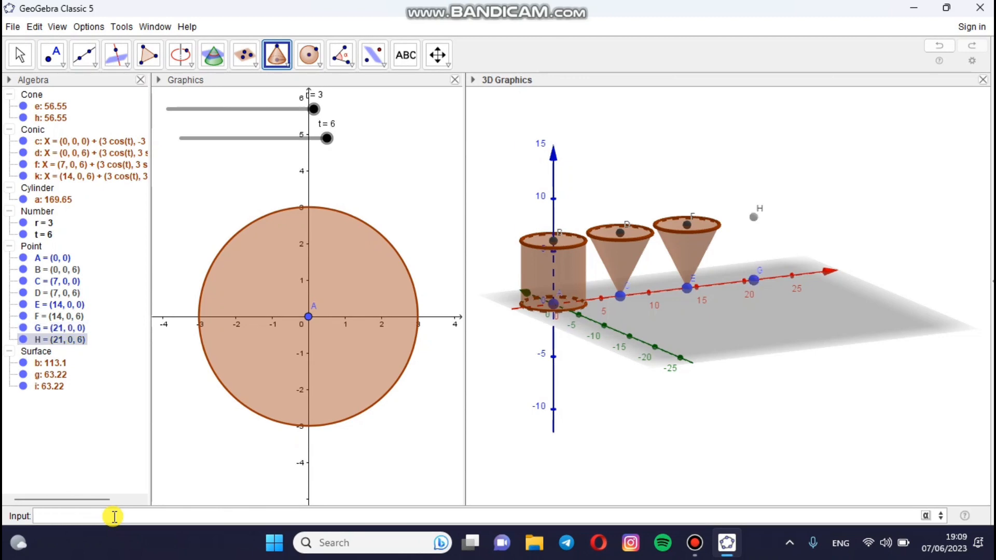
# - Create an inverted cone with base centre H, apex G and radius r
pyautogui.click(284, 64)
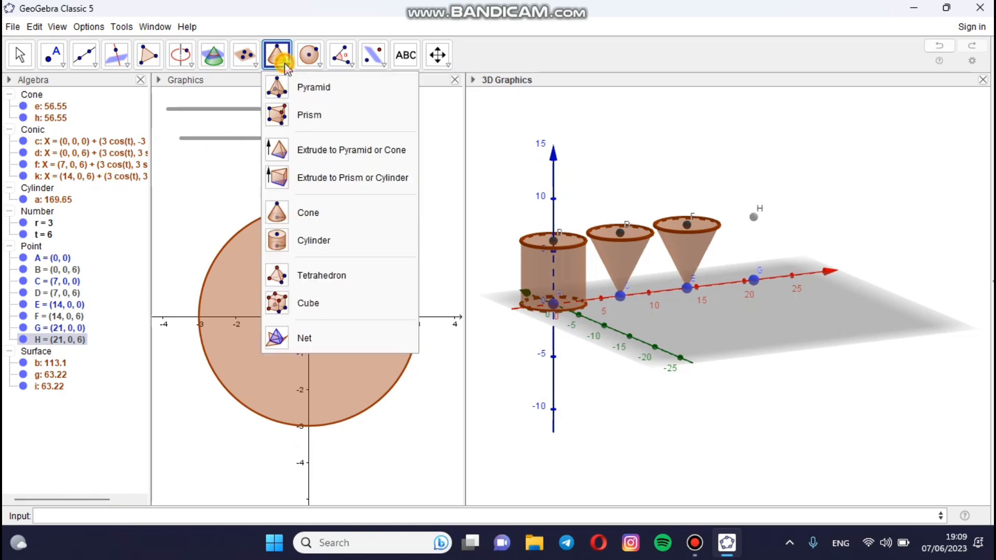
pyautogui.click(306, 214)
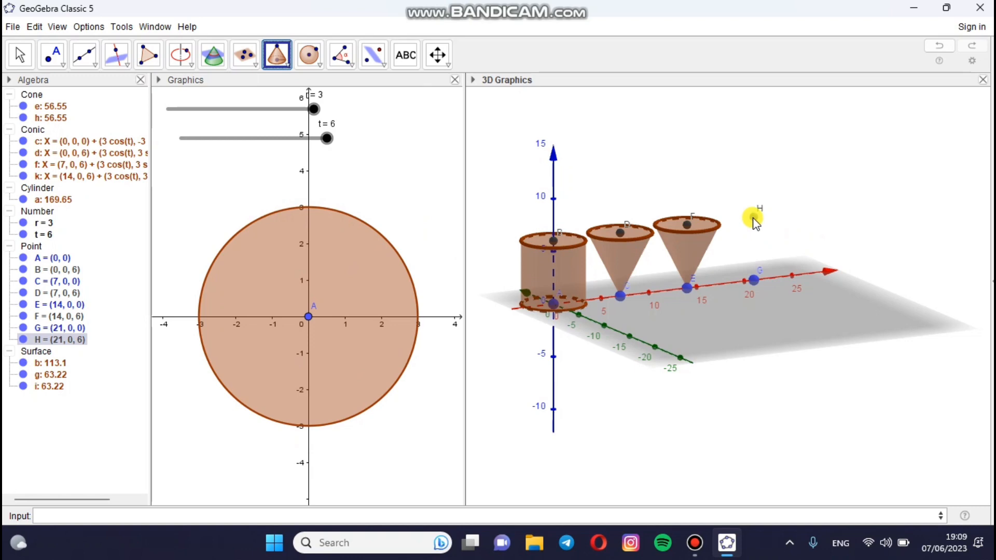
pyautogui.click(753, 220)
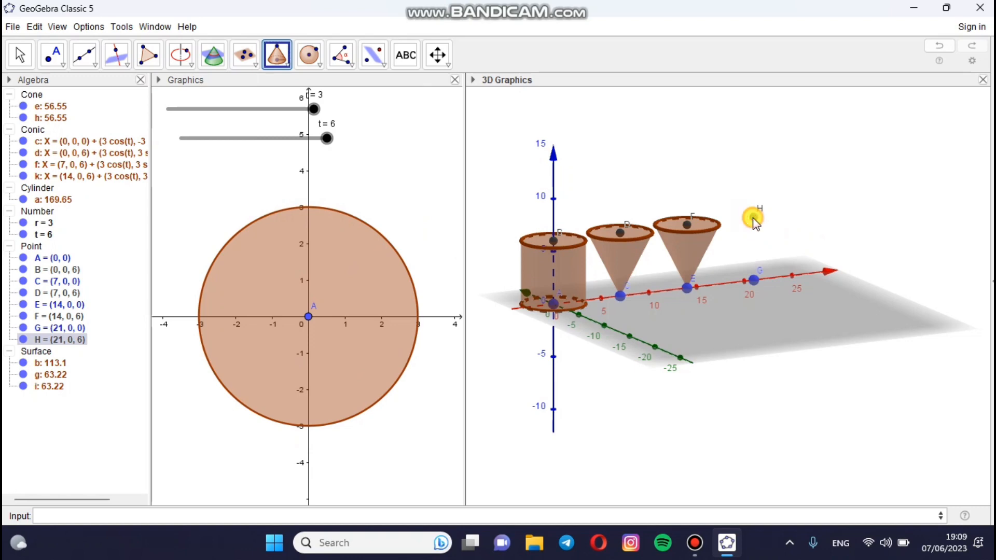
pyautogui.click(754, 281)
pyautogui.write('r')
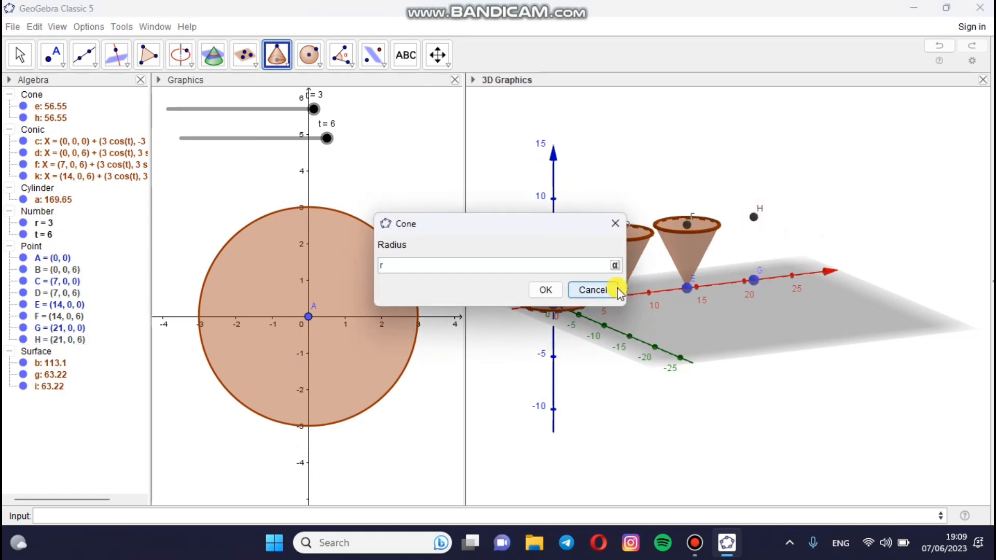
pyautogui.click(547, 289)
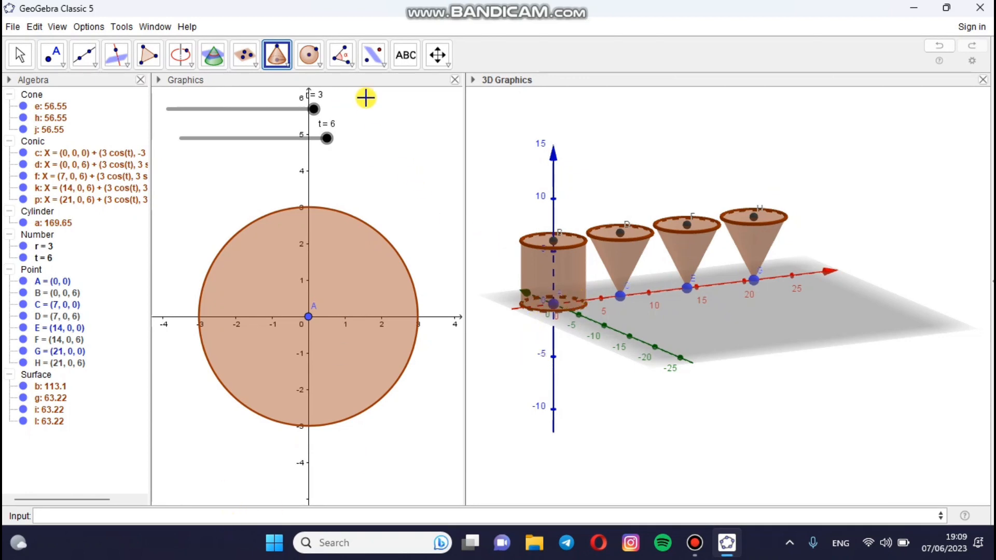
# - Add a number slider n below slider t, with minimum 0, maximum 6 and increment 1
pyautogui.click(252, 182)
pyautogui.press('Escape')
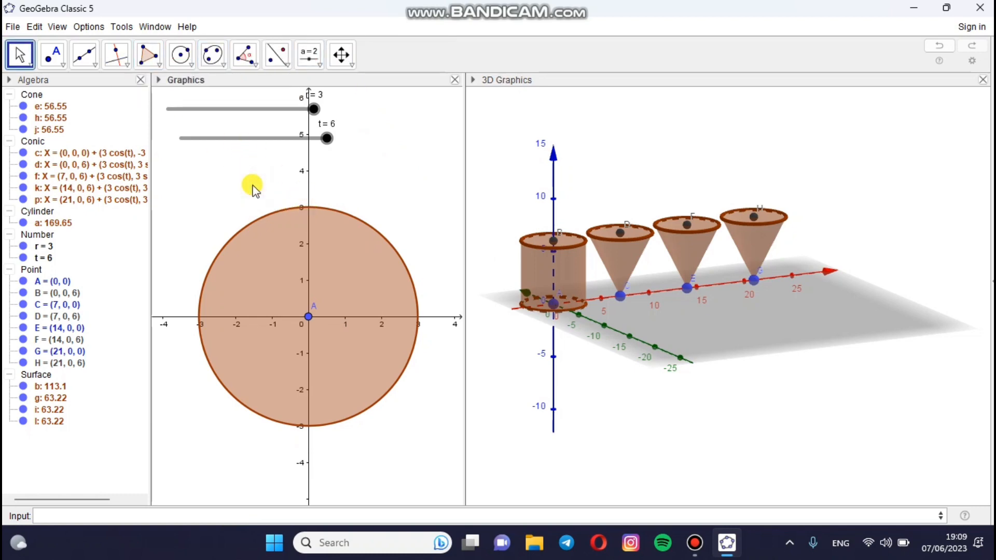
pyautogui.click(311, 61)
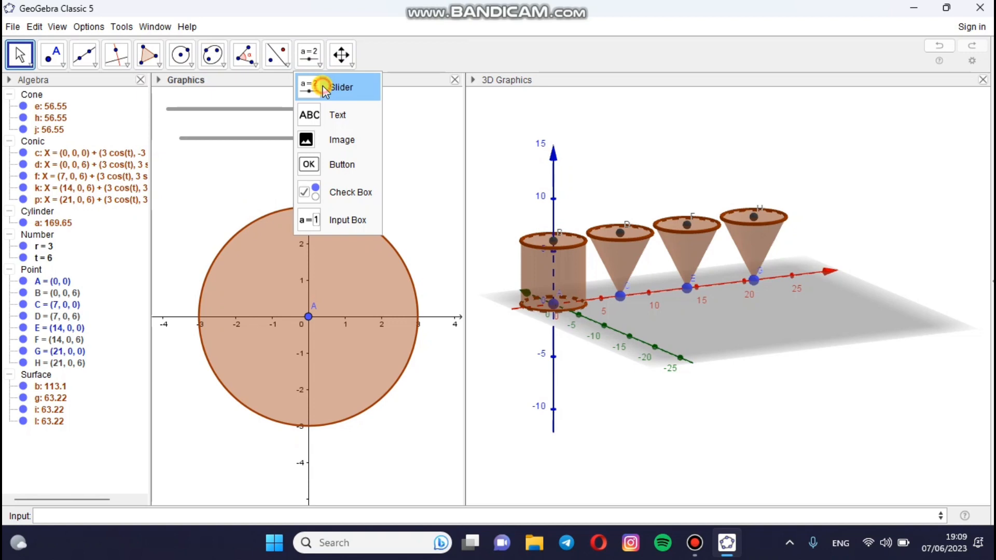
pyautogui.click(324, 88)
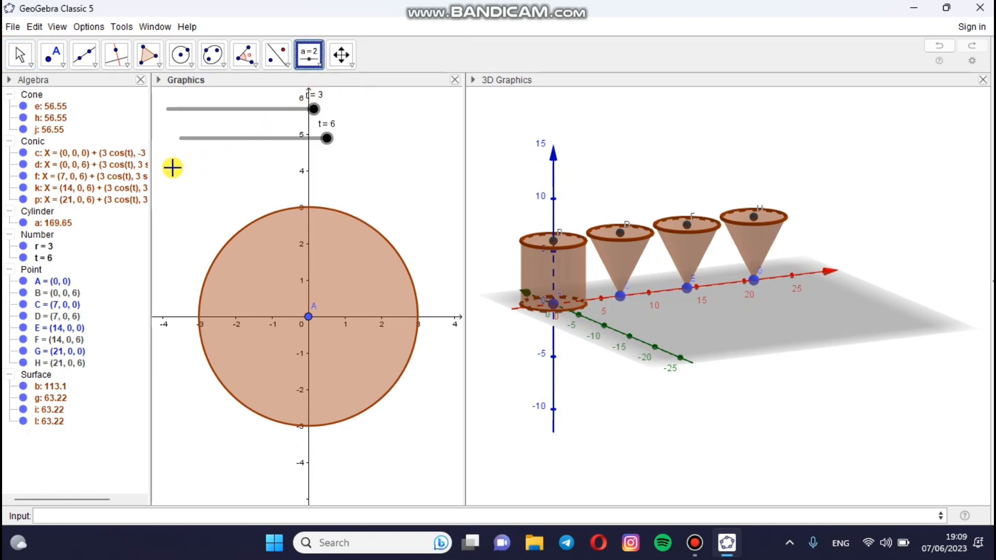
pyautogui.click(173, 167)
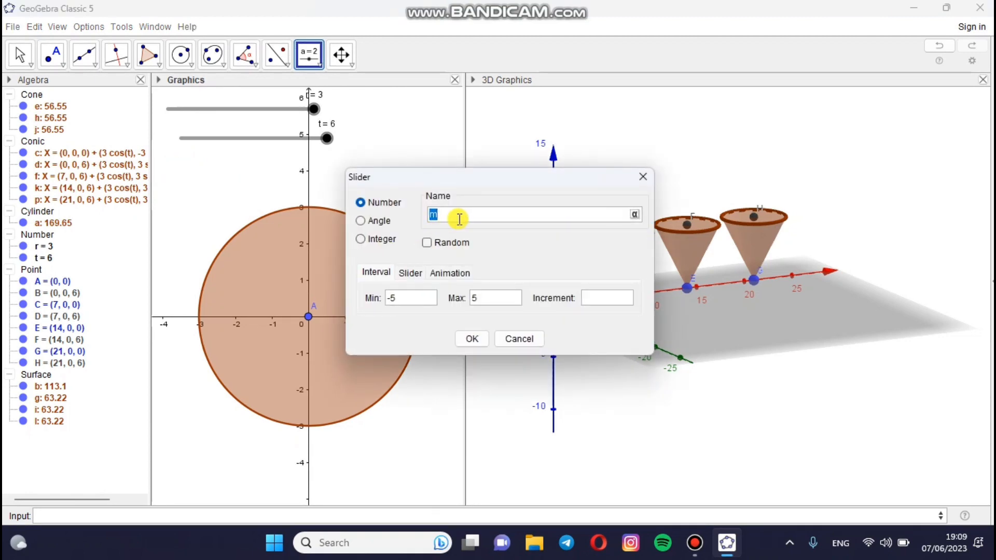
pyautogui.press('BackSpace')
pyautogui.click(407, 298)
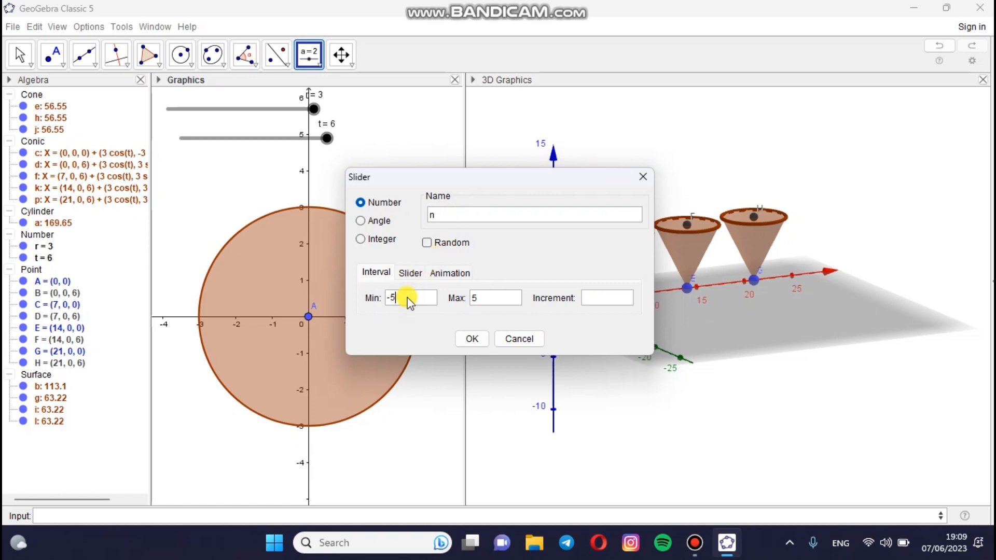
pyautogui.press('BackSpace')
pyautogui.press('BackSpace')
pyautogui.write('0')
pyautogui.click(501, 307)
pyautogui.press('BackSpace')
pyautogui.write('6')
pyautogui.click(596, 300)
pyautogui.write('1')
pyautogui.click(472, 338)
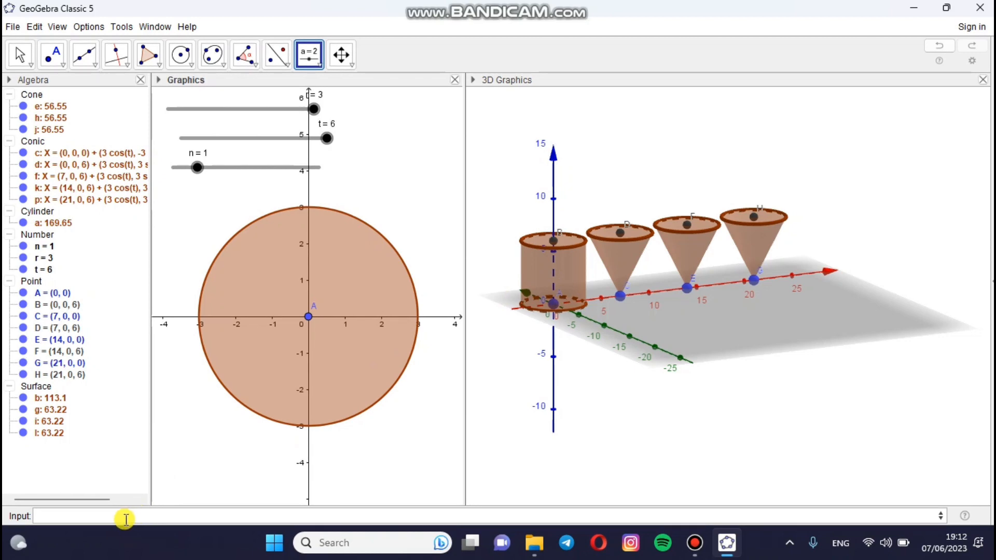
# - Define point I on the cylinder's axis at (0,0,n/3) and set slider n to 6
pyautogui.click(106, 517)
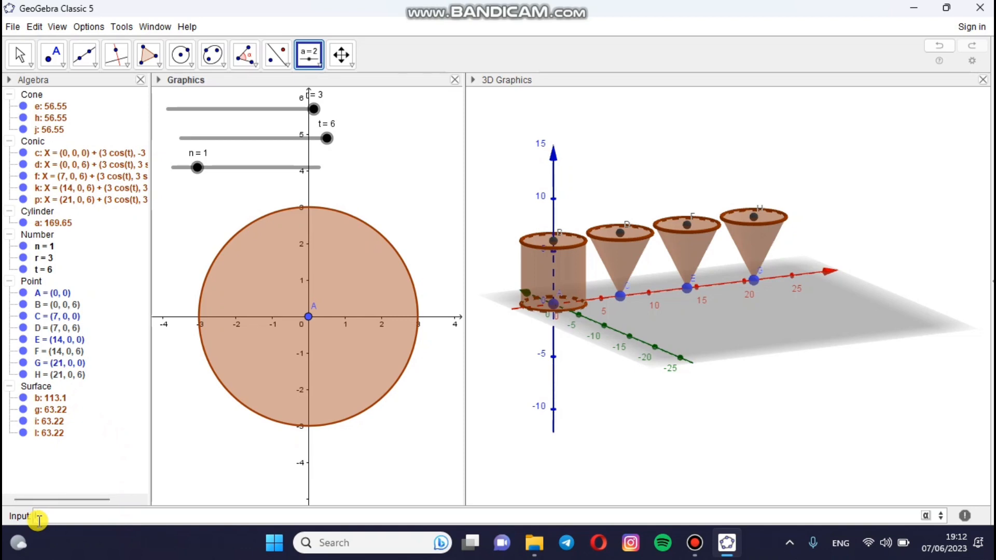
pyautogui.write('l=(')
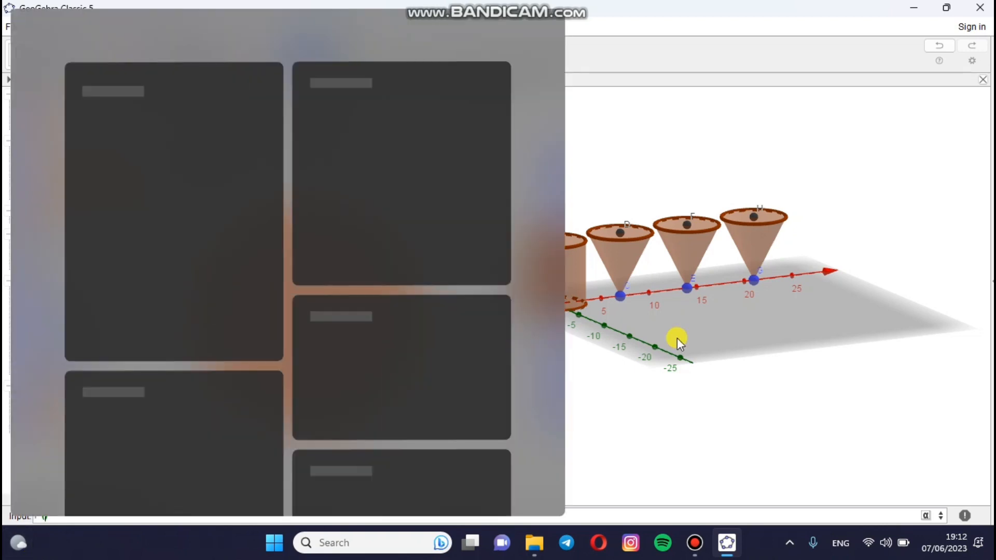
pyautogui.click(677, 338)
pyautogui.click(216, 483)
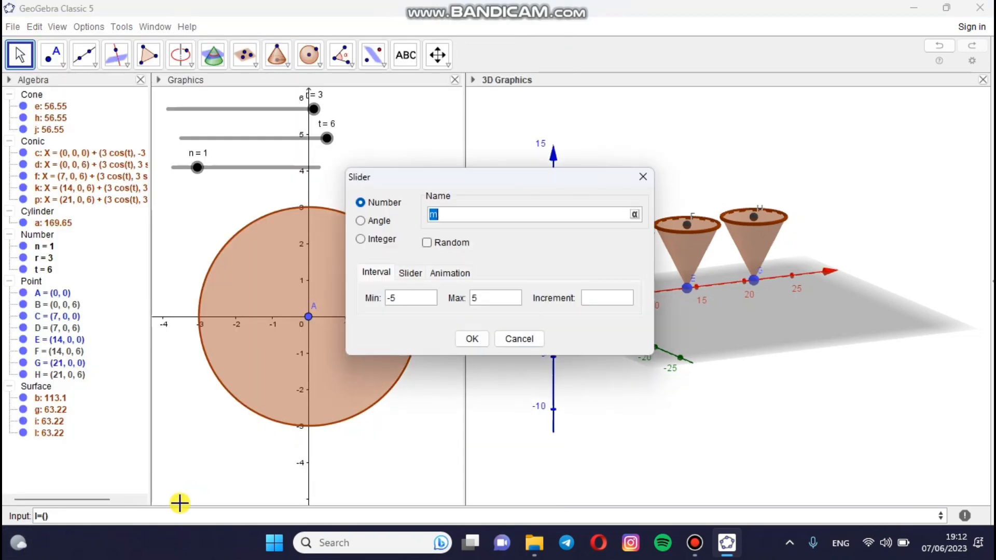
pyautogui.click(640, 176)
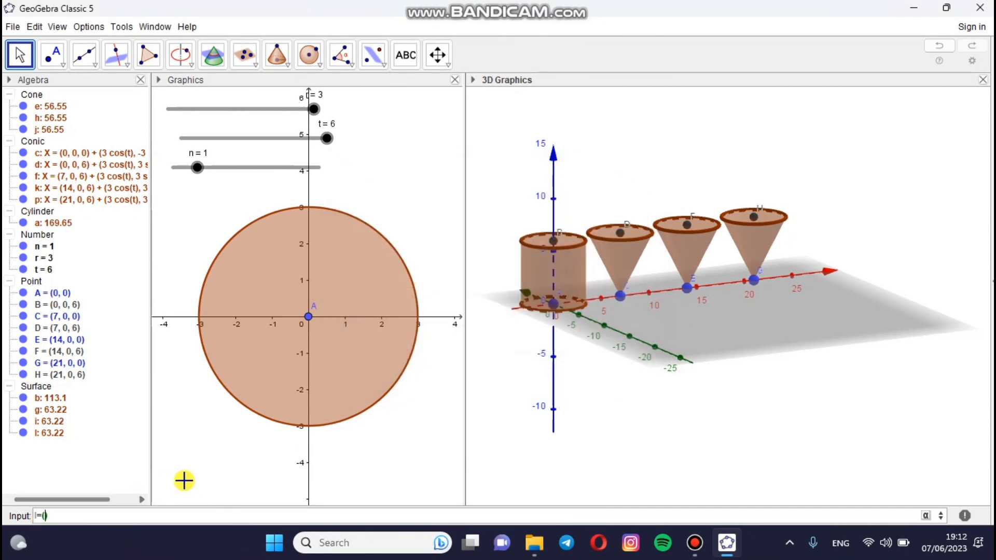
pyautogui.write('(0,')
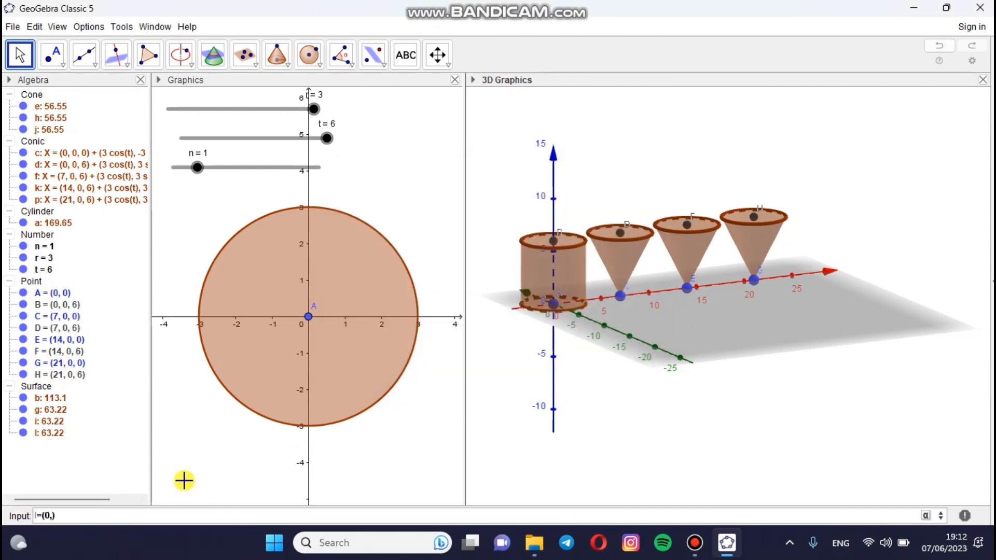
pyautogui.write('0,n/3')
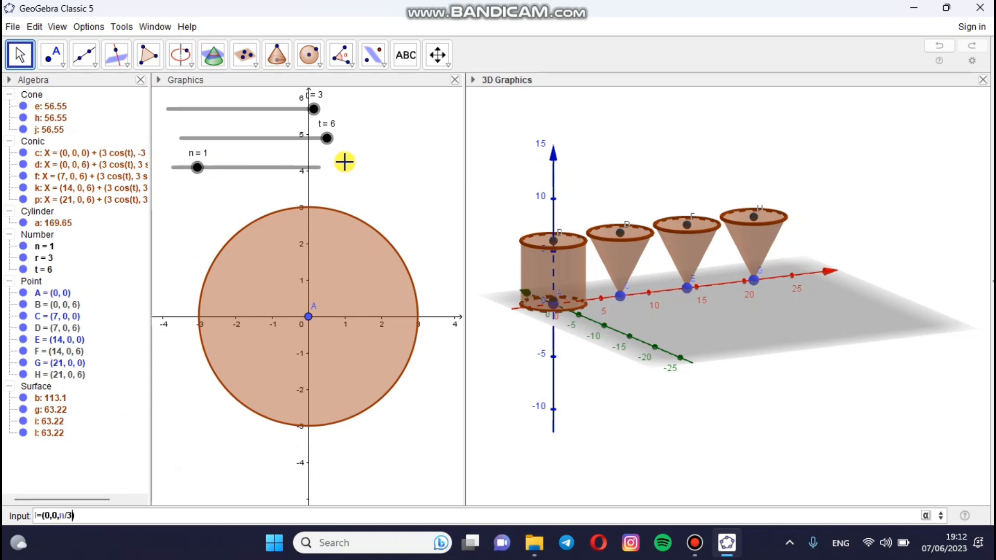
pyautogui.click(195, 176)
pyautogui.moveTo(195, 175); pyautogui.dragTo(344, 160)
pyautogui.press('Return')
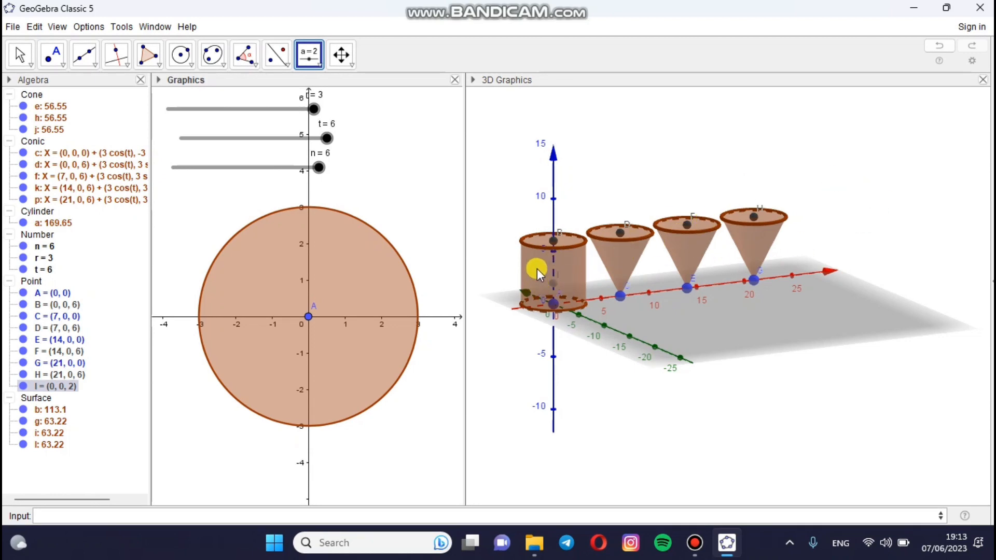
# - Recolour cylinder a white and lower its opacity to 25
pyautogui.doubleClick(52, 223)
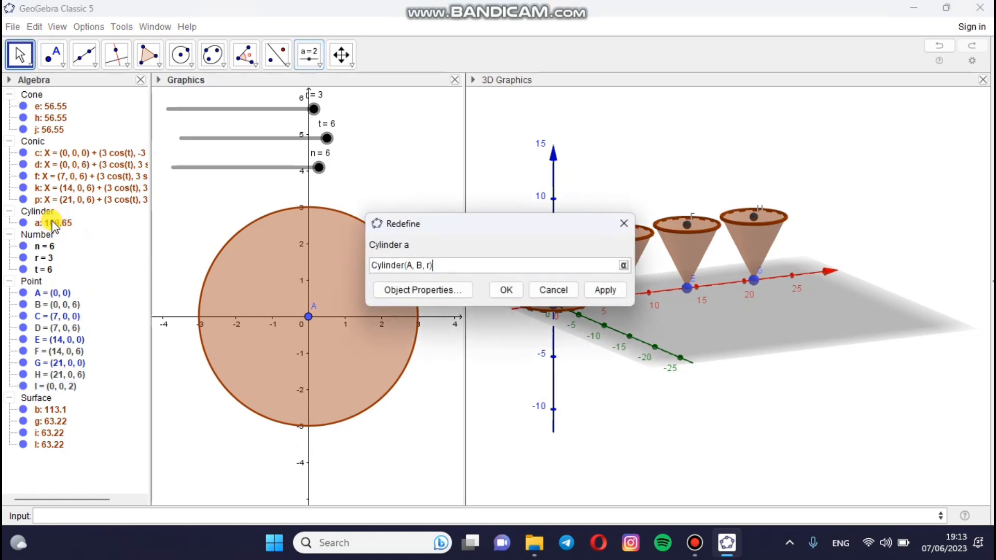
pyautogui.click(624, 223)
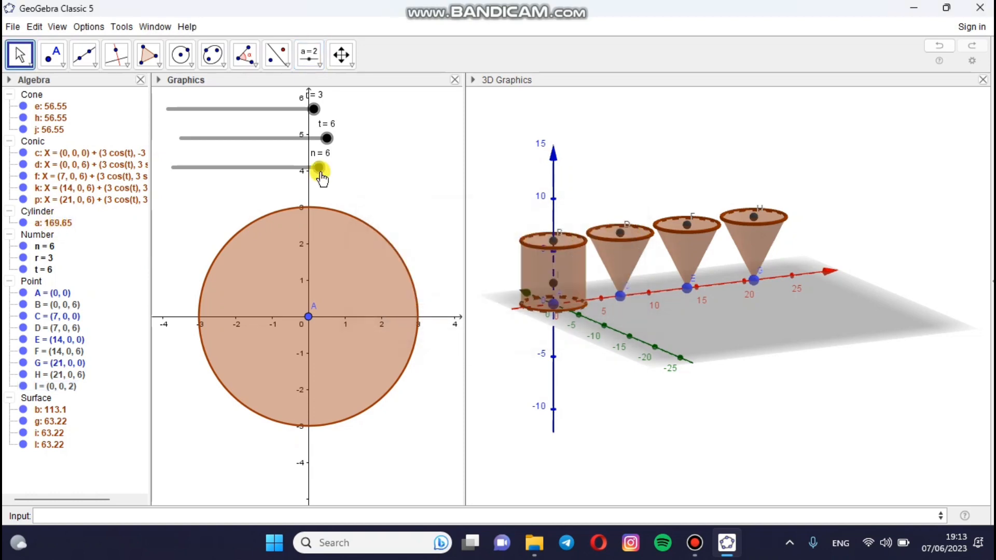
pyautogui.rightClick(39, 222)
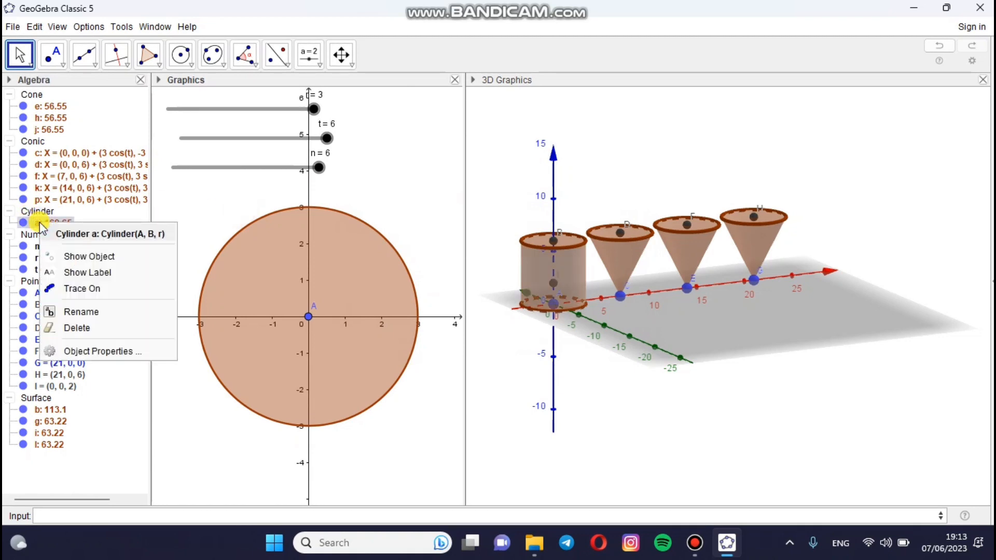
pyautogui.click(130, 351)
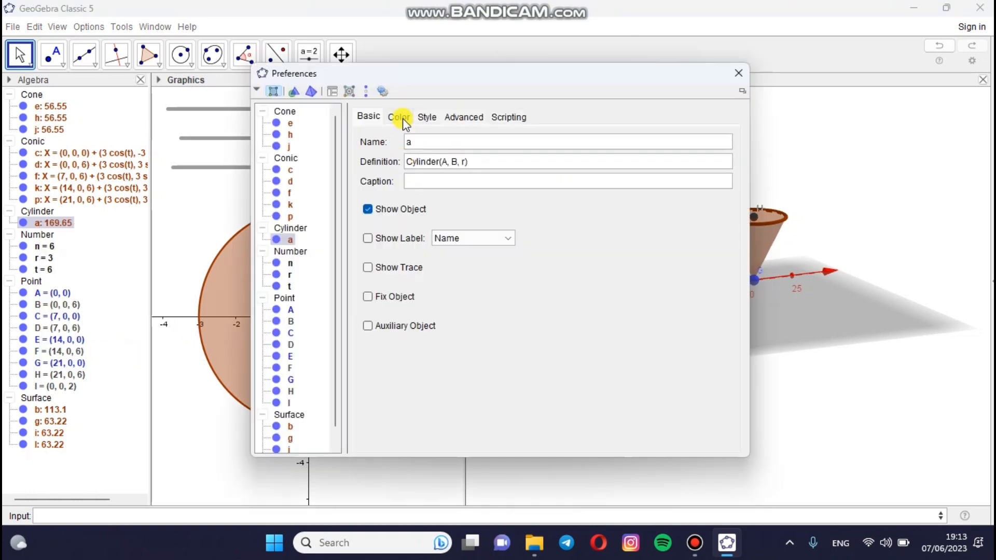
pyautogui.click(403, 119)
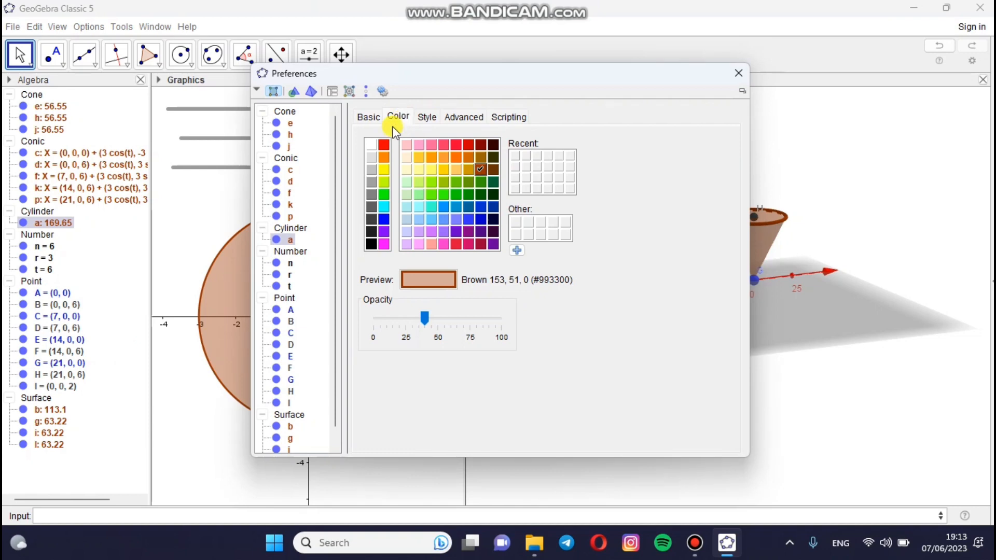
pyautogui.click(371, 144)
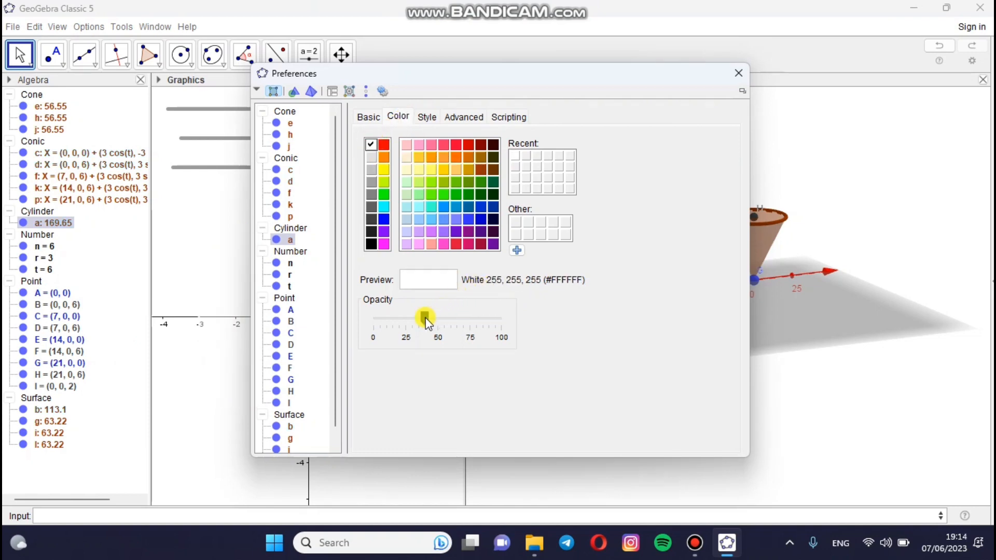
pyautogui.moveTo(425, 317); pyautogui.dragTo(407, 329)
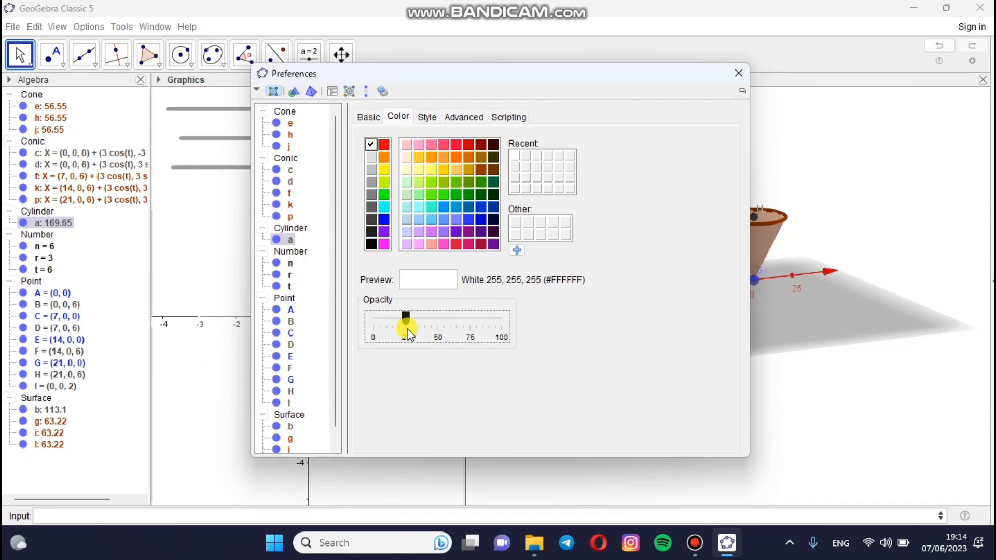
pyautogui.click(740, 78)
pyautogui.click(556, 275)
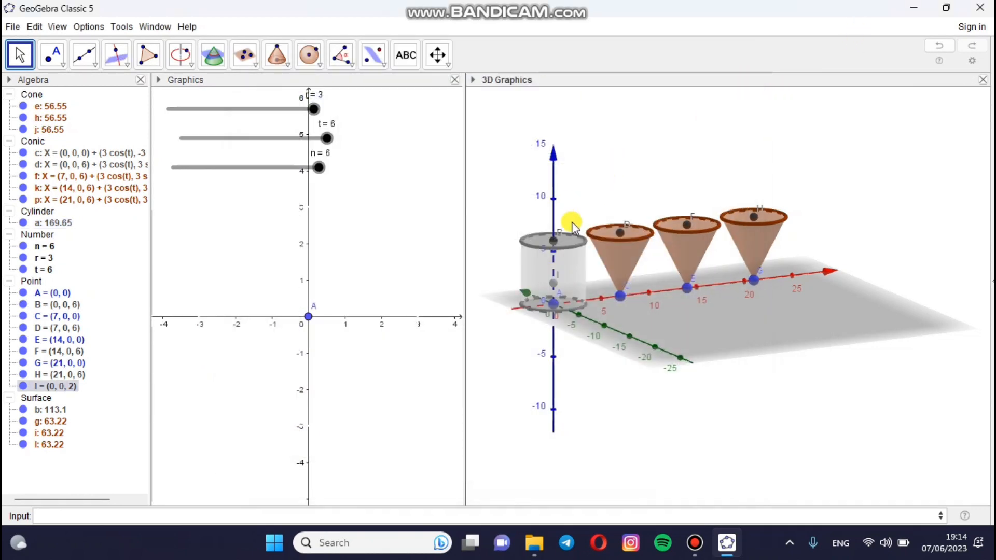
pyautogui.click(562, 243)
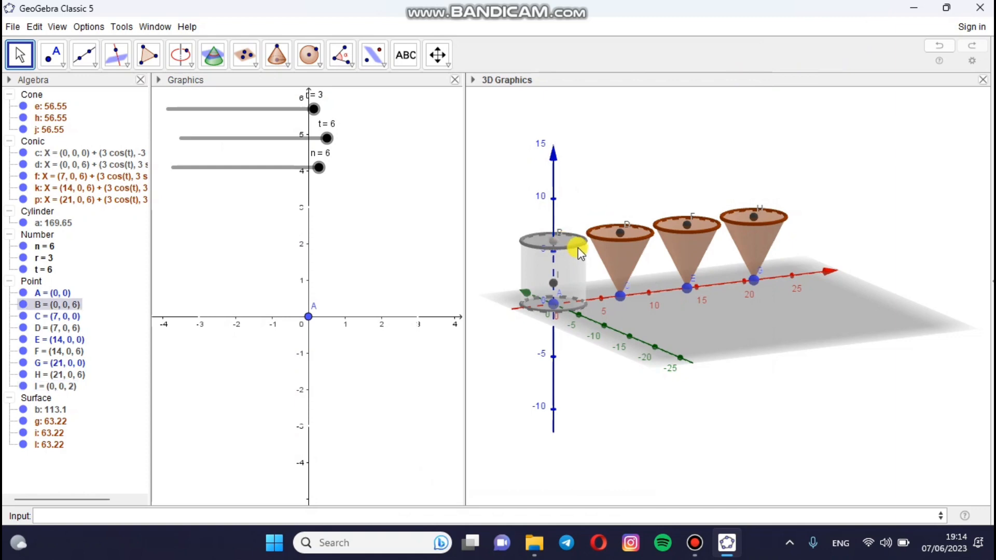
# - Select and deselect the cylinder's top circle so that its new white colour is redrawn
pyautogui.click(577, 248)
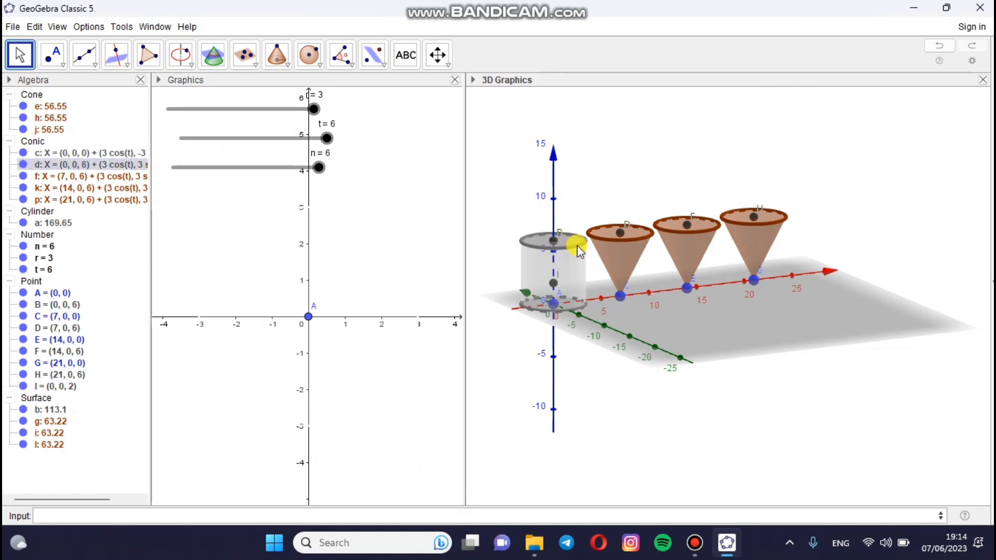
pyautogui.click(613, 195)
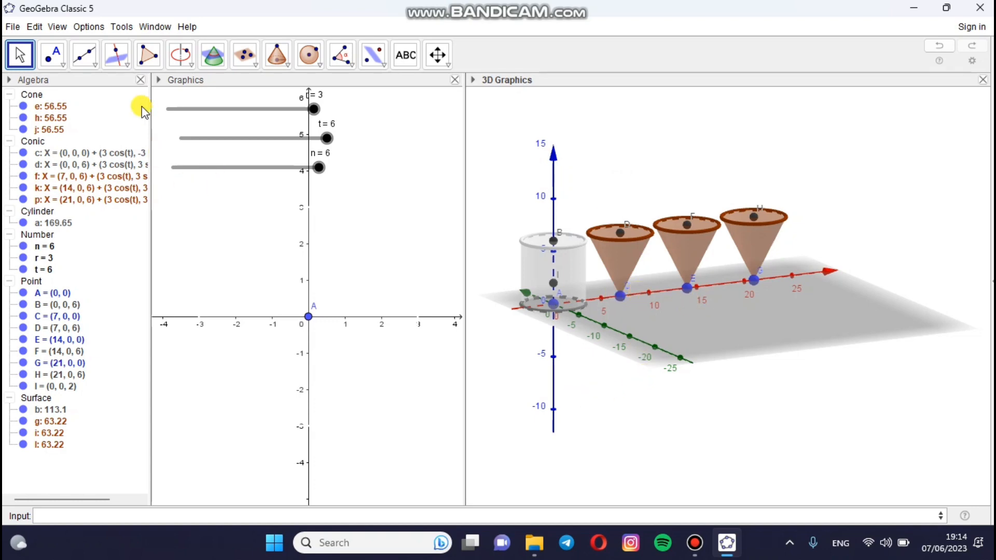
# - Recolour the three cones e, h and j white together and lower their opacity to 25
pyautogui.click(53, 111)
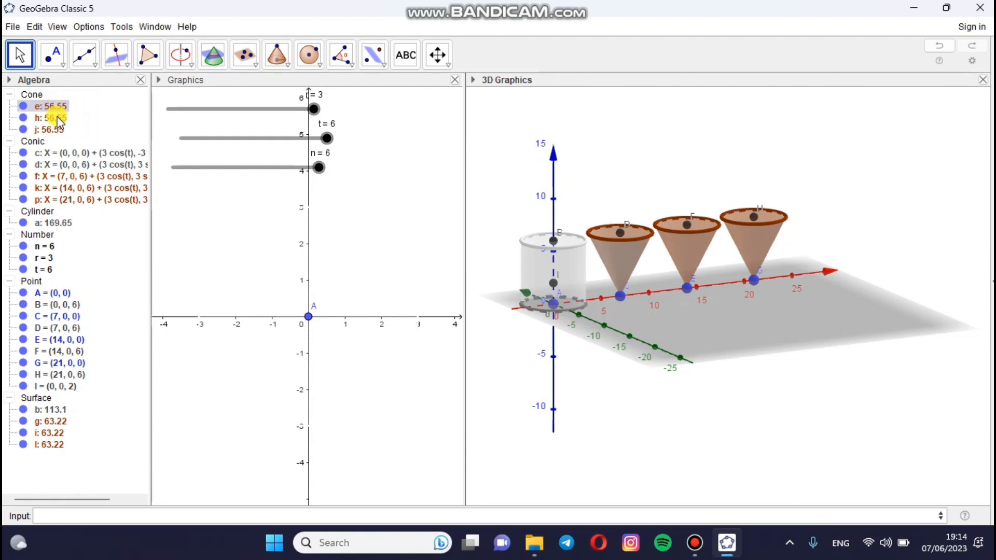
pyautogui.keyDown('ctrl'); pyautogui.click(59, 120); pyautogui.keyUp('ctrl')
pyautogui.keyDown('ctrl'); pyautogui.click(60, 130); pyautogui.keyUp('ctrl')
pyautogui.rightClick(60, 130)
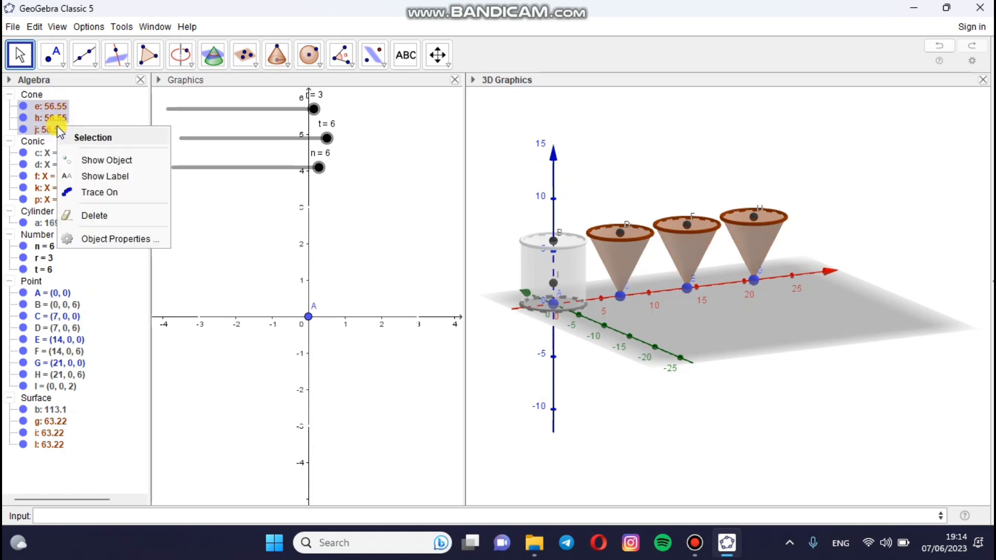
pyautogui.click(92, 240)
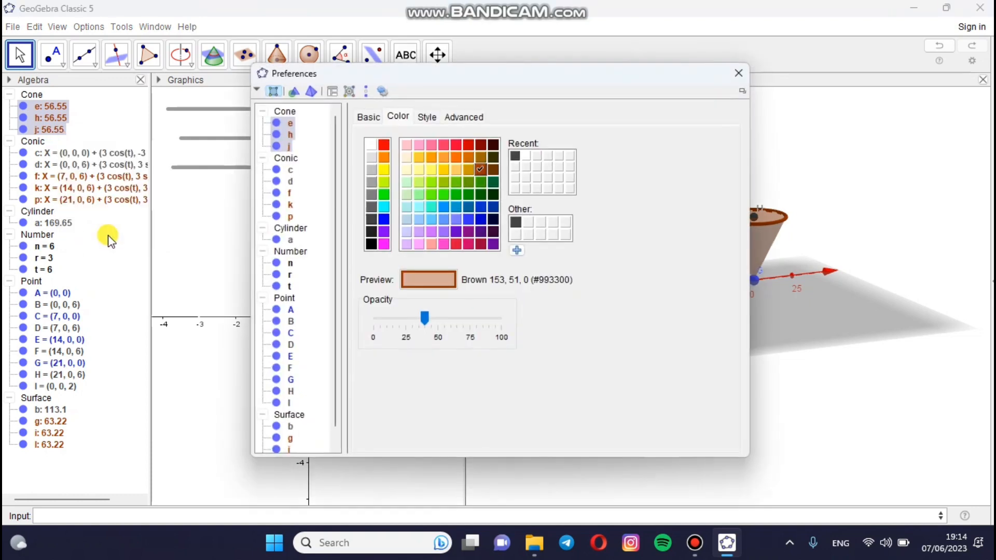
pyautogui.click(371, 145)
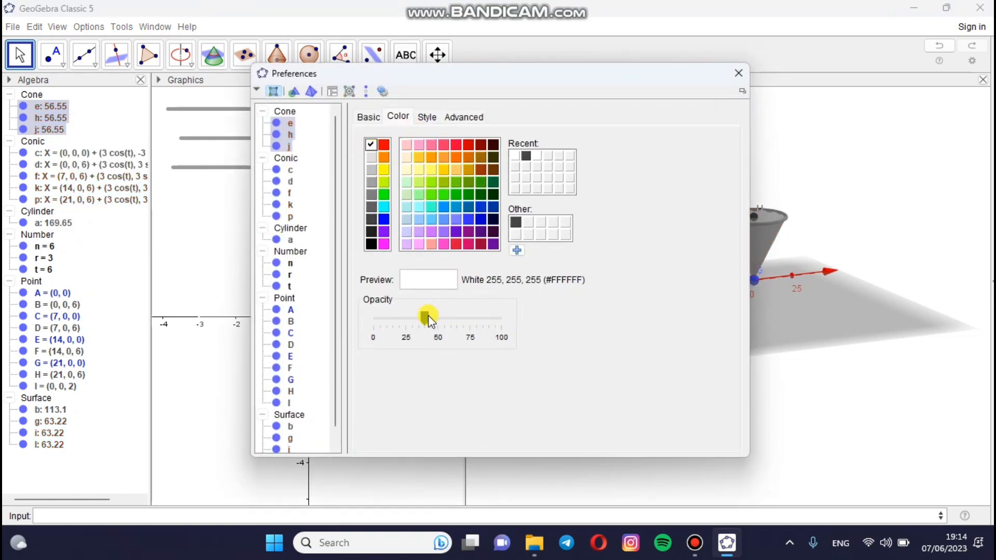
pyautogui.moveTo(428, 317); pyautogui.dragTo(409, 335)
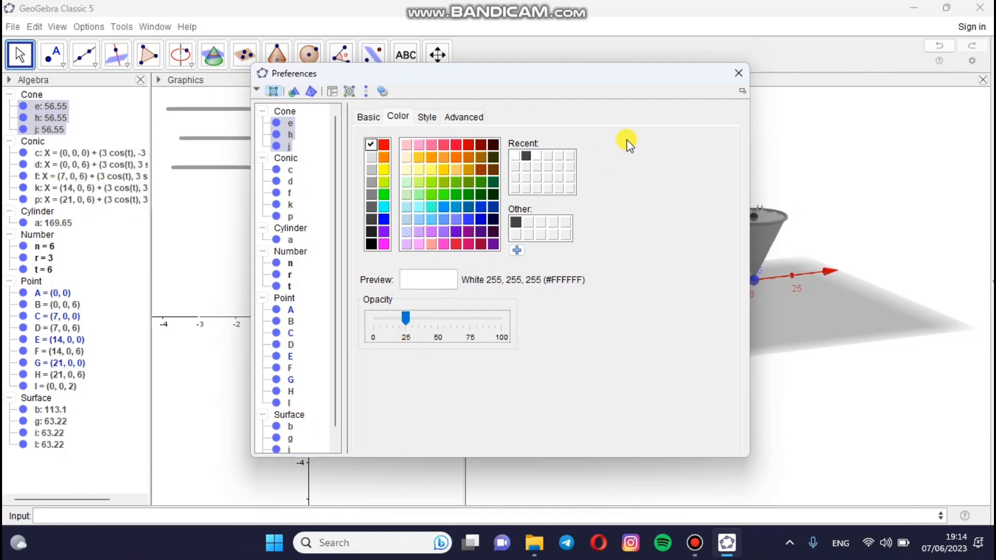
pyautogui.click(740, 74)
# - Select the first cone's side surface and each cone's top circle in turn, then deselect, so that their white colour is redrawn
pyautogui.click(626, 254)
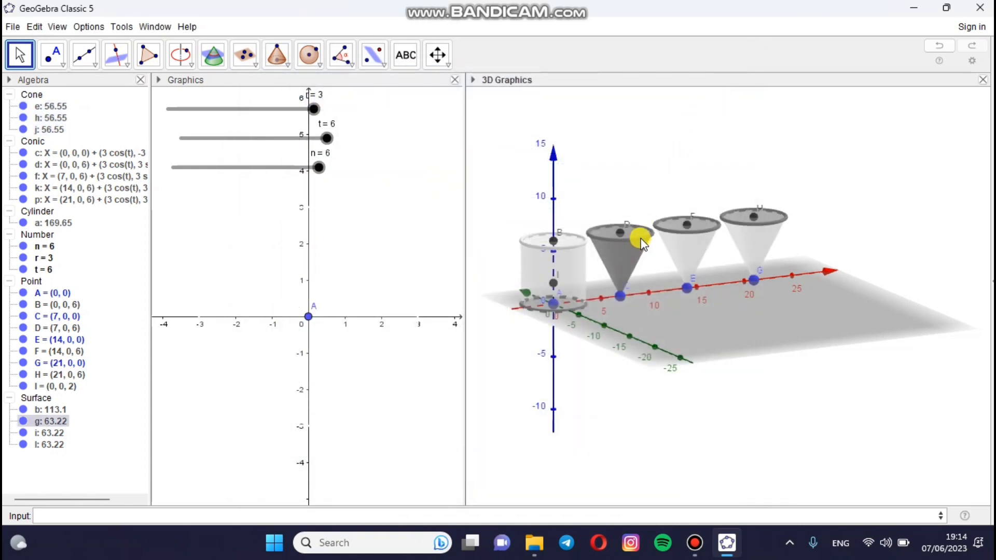
pyautogui.click(641, 239)
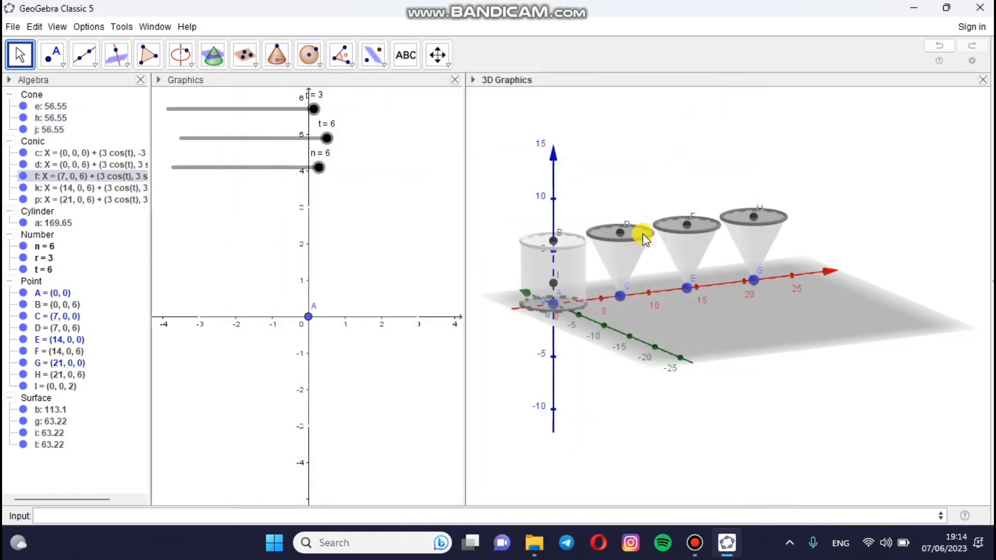
pyautogui.click(693, 228)
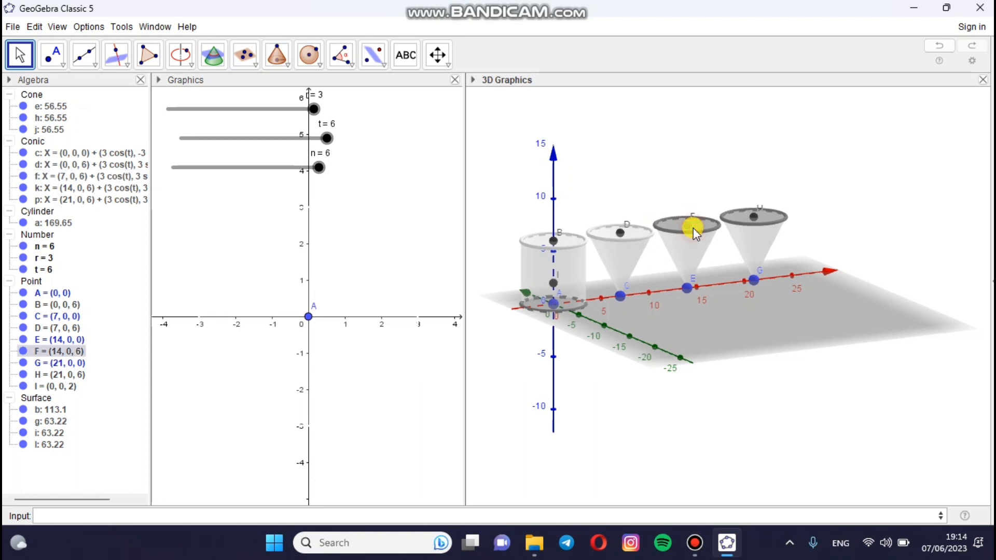
pyautogui.click(714, 224)
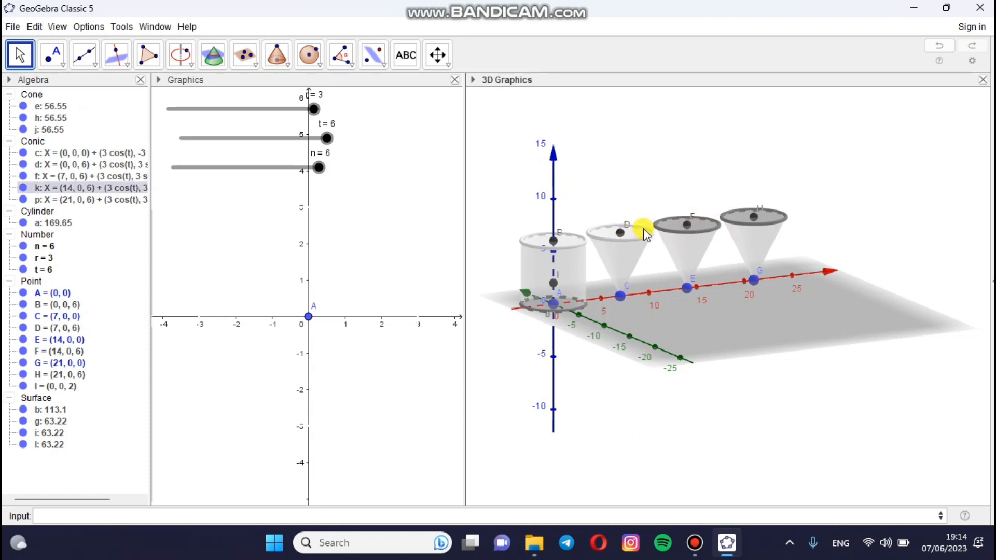
pyautogui.click(721, 181)
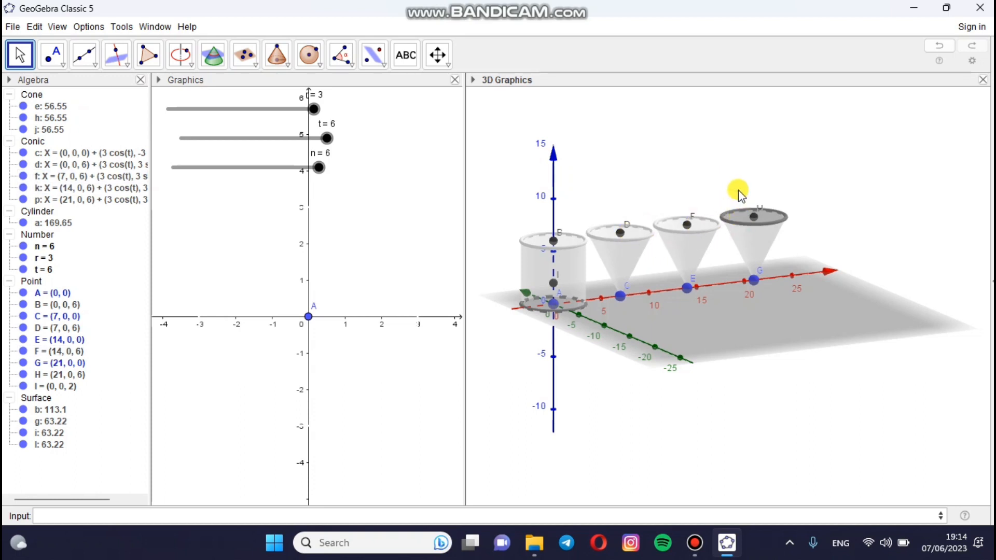
pyautogui.click(738, 216)
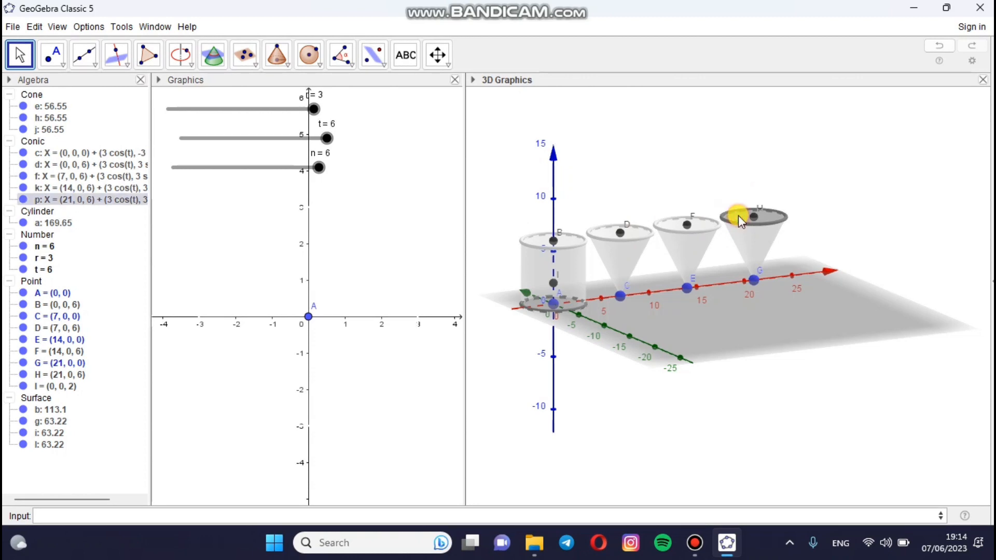
pyautogui.click(743, 185)
# - Create a cylinder from point A to point I with radius r and try out slider n, leaving it at 6
pyautogui.click(543, 284)
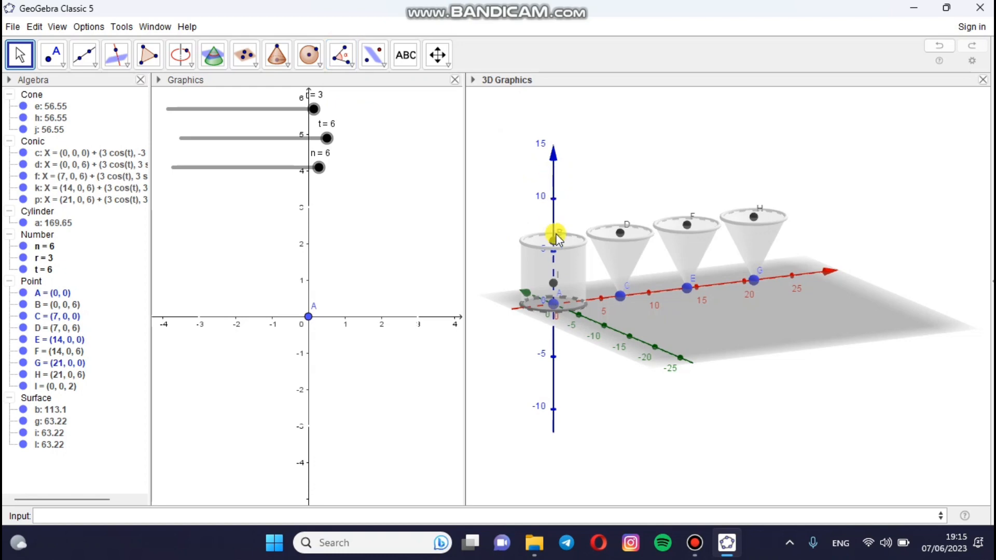
pyautogui.click(287, 64)
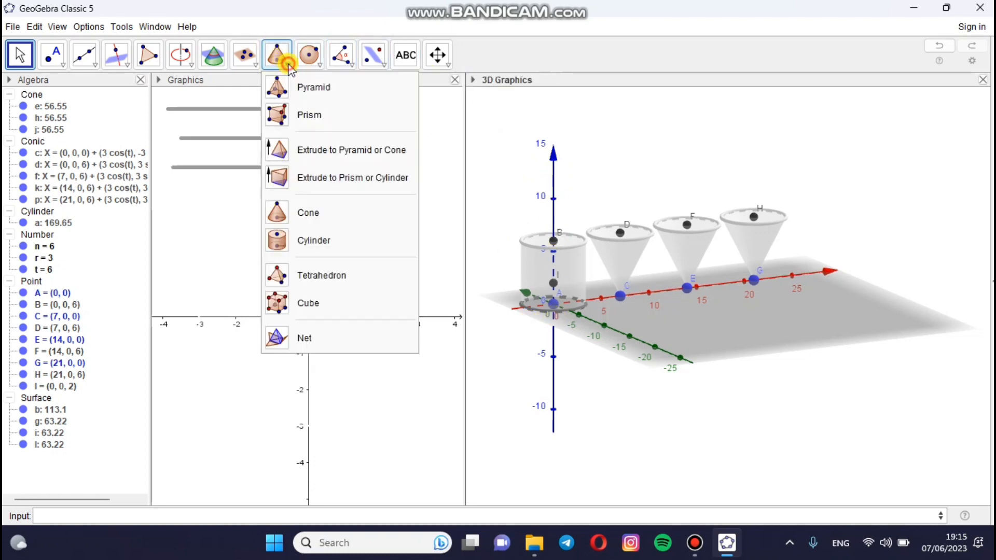
pyautogui.click(322, 241)
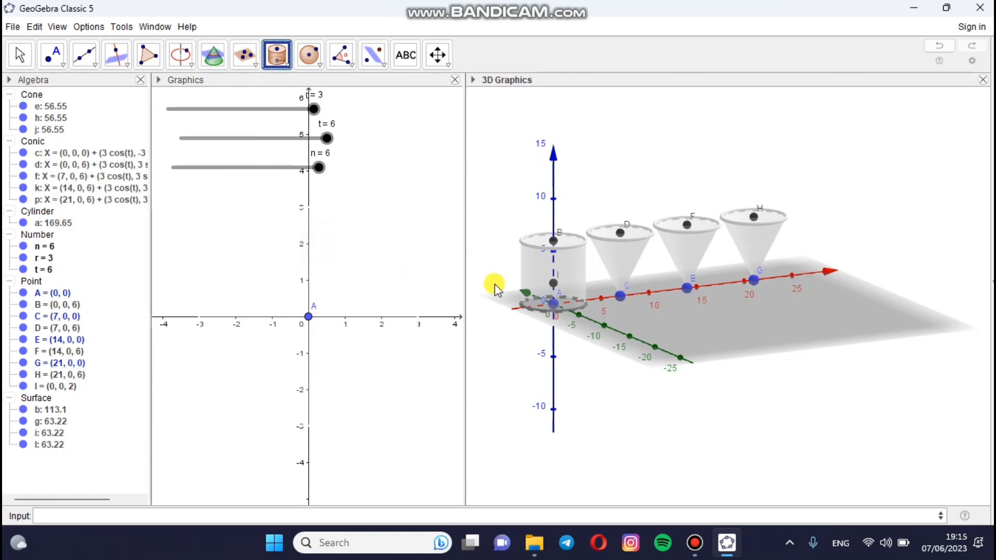
pyautogui.click(556, 304)
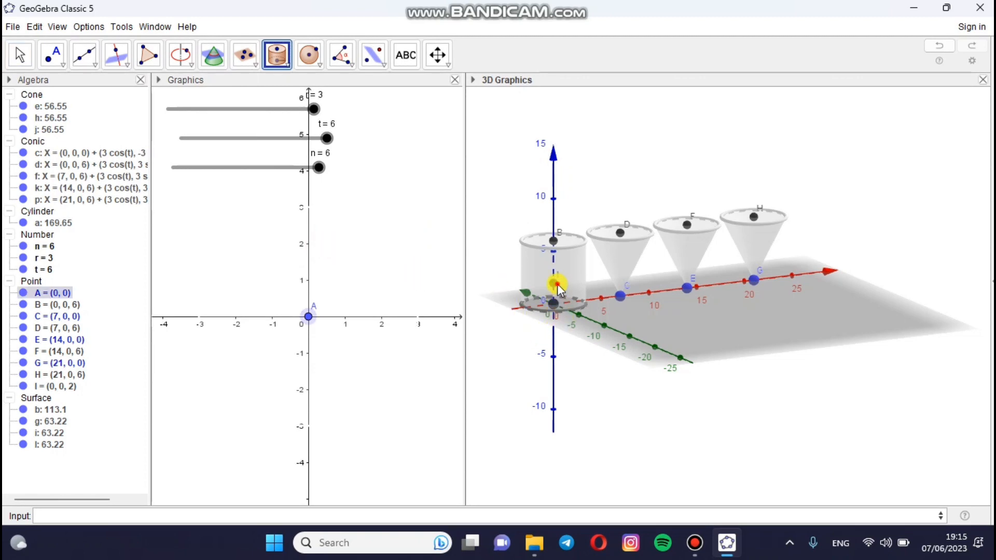
pyautogui.click(557, 284)
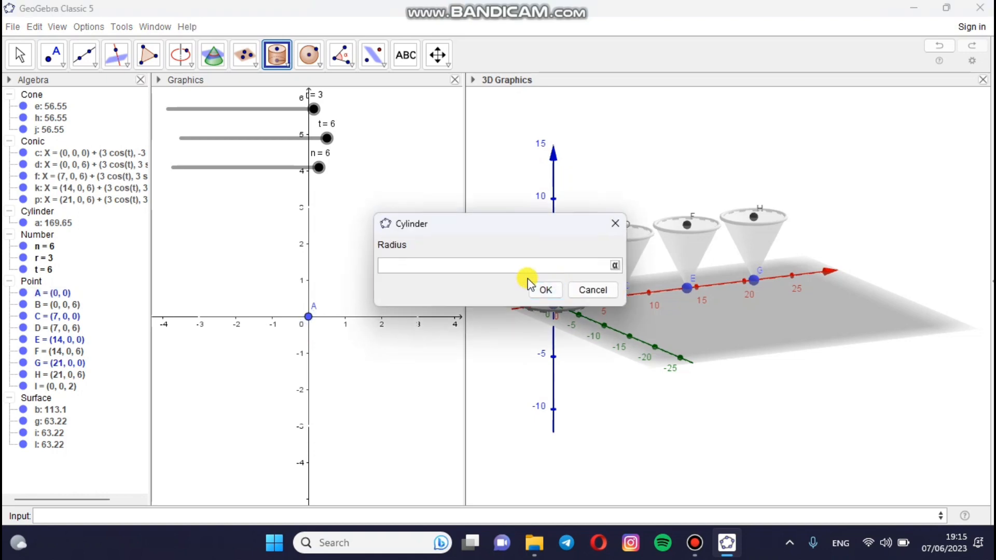
pyautogui.write('r')
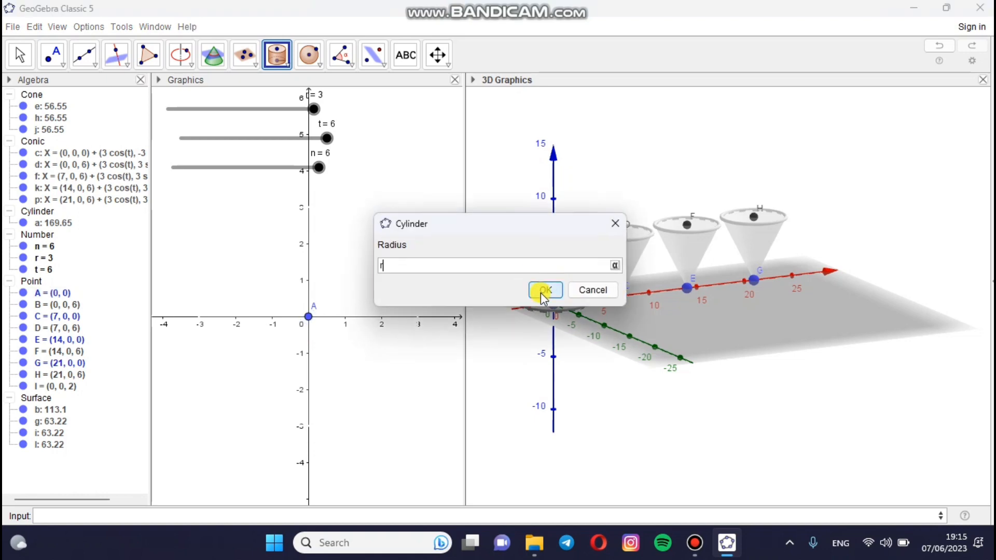
pyautogui.click(542, 293)
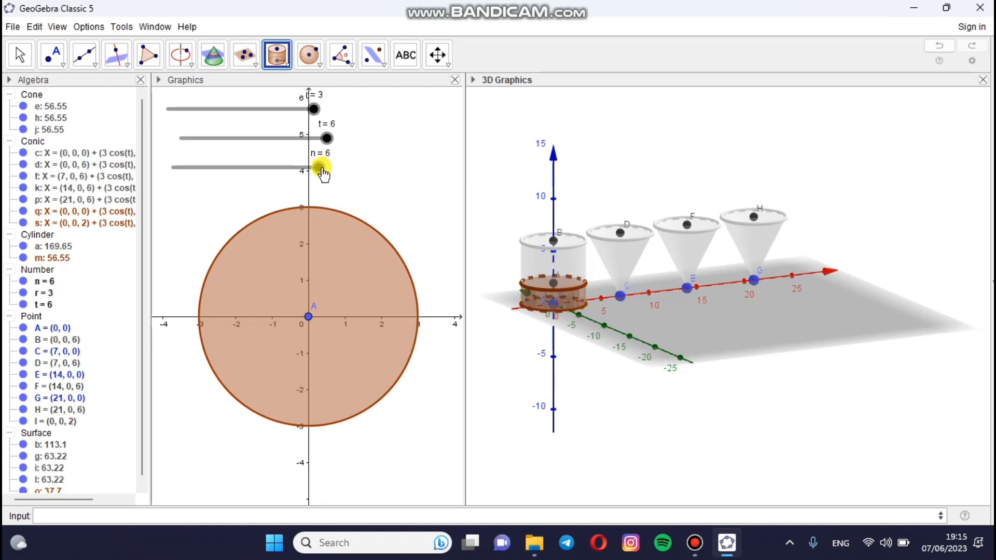
pyautogui.moveTo(322, 173); pyautogui.dragTo(332, 208)
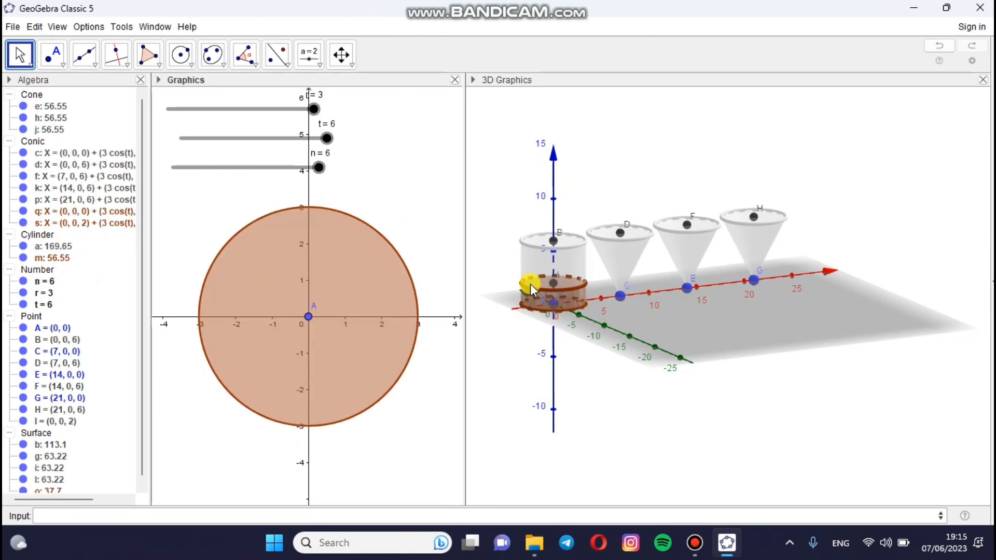
# - Recolour the inner cylinder between A and I yellow and raise its opacity to 75
pyautogui.rightClick(64, 260)
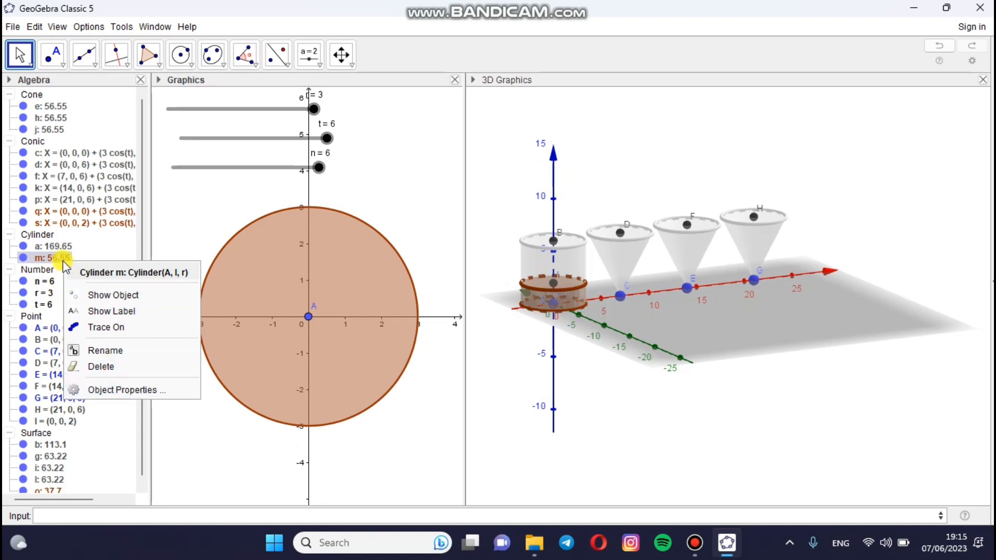
pyautogui.click(95, 392)
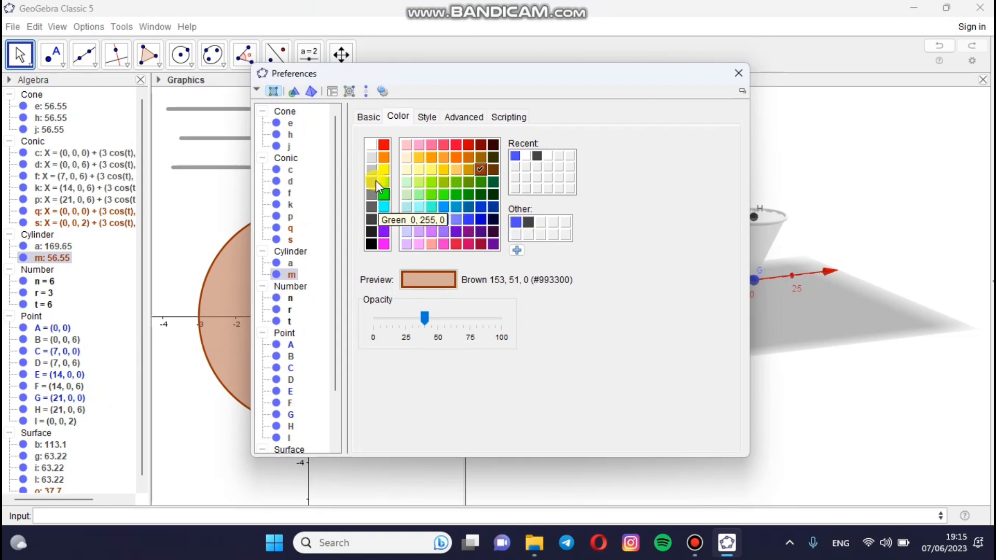
pyautogui.click(387, 172)
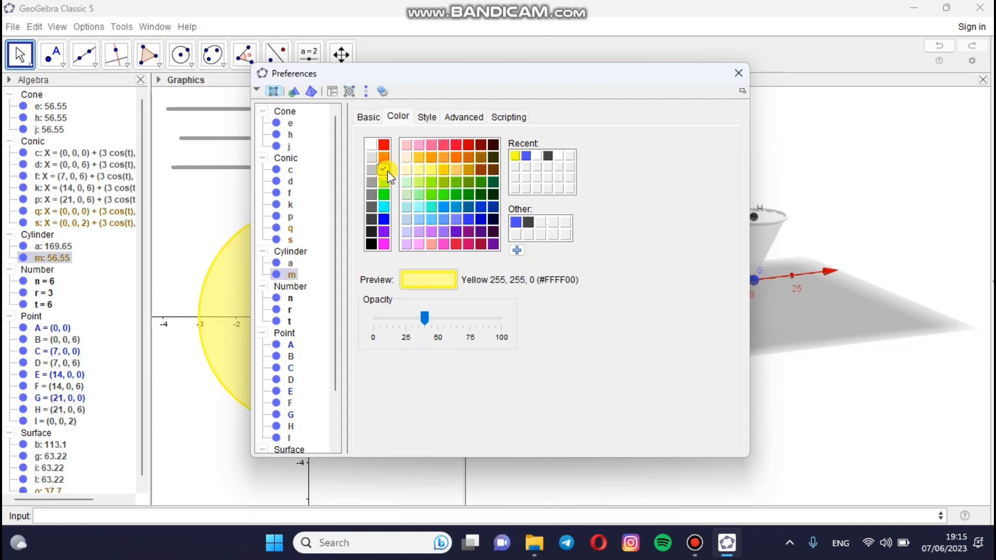
pyautogui.click(425, 318)
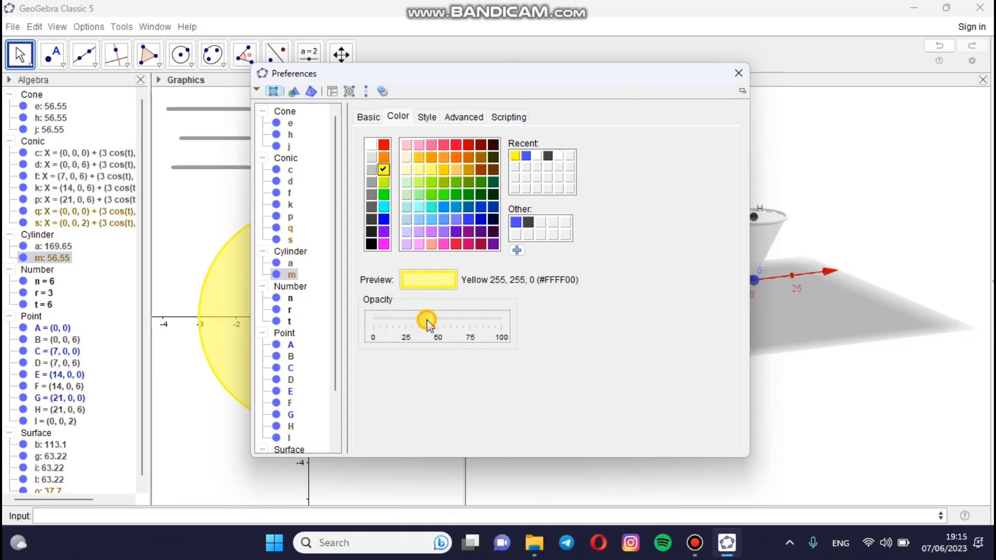
pyautogui.moveTo(472, 315)
pyautogui.mouseDown()
pyautogui.moveTo(520, 320)
pyautogui.moveTo(469, 317)
pyautogui.mouseUp()
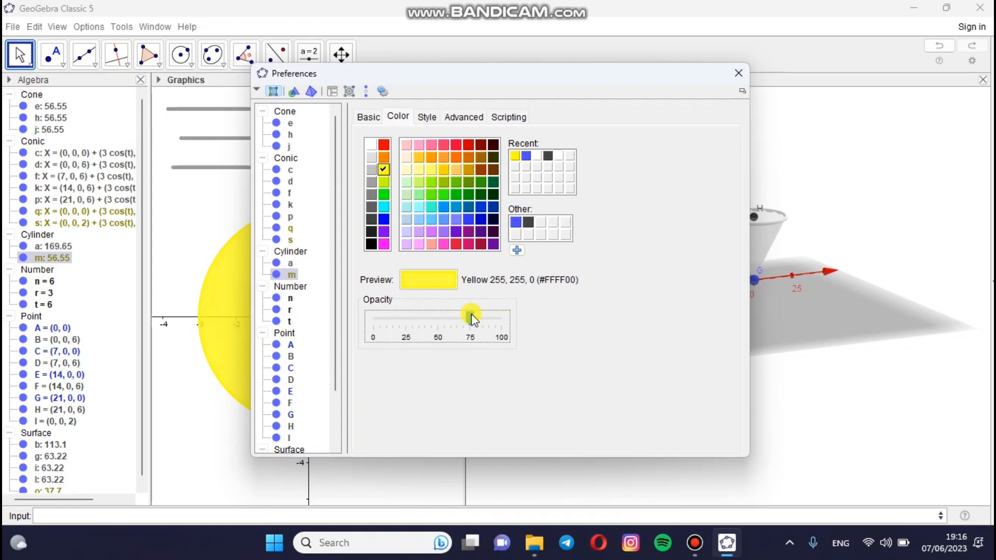
pyautogui.click(729, 74)
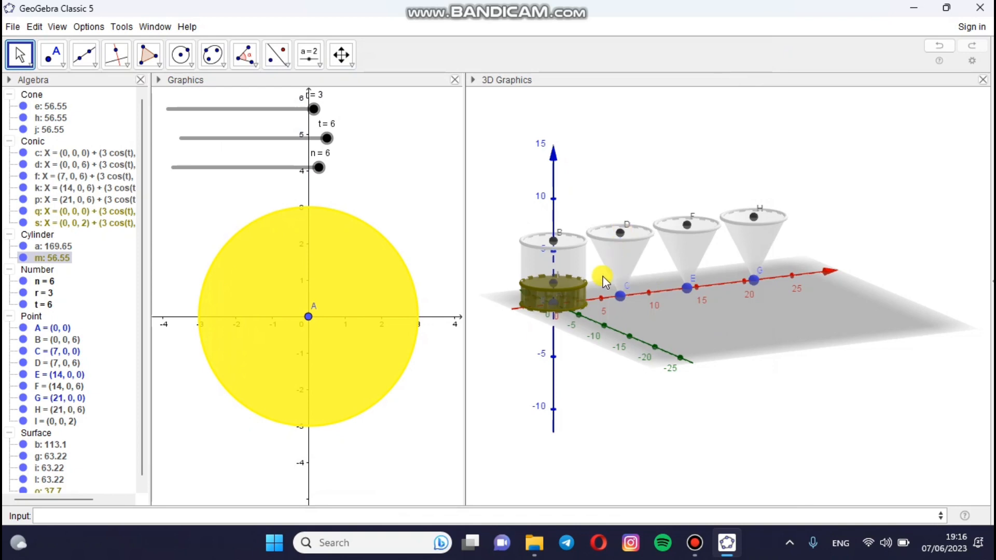
# - Select and deselect the inner cylinder's side surface and upper circle so that their yellow colour is redrawn
pyautogui.click(573, 296)
pyautogui.click(592, 188)
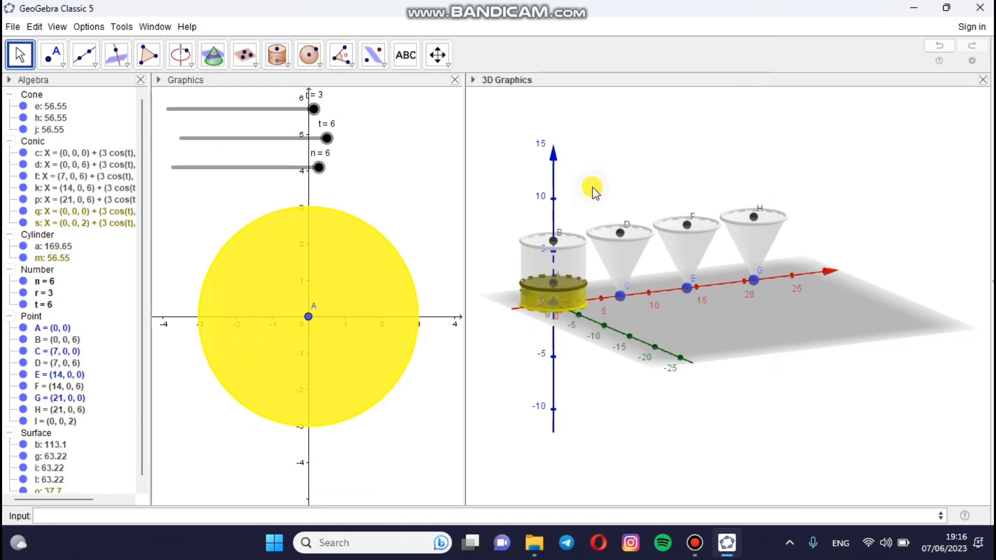
pyautogui.click(583, 286)
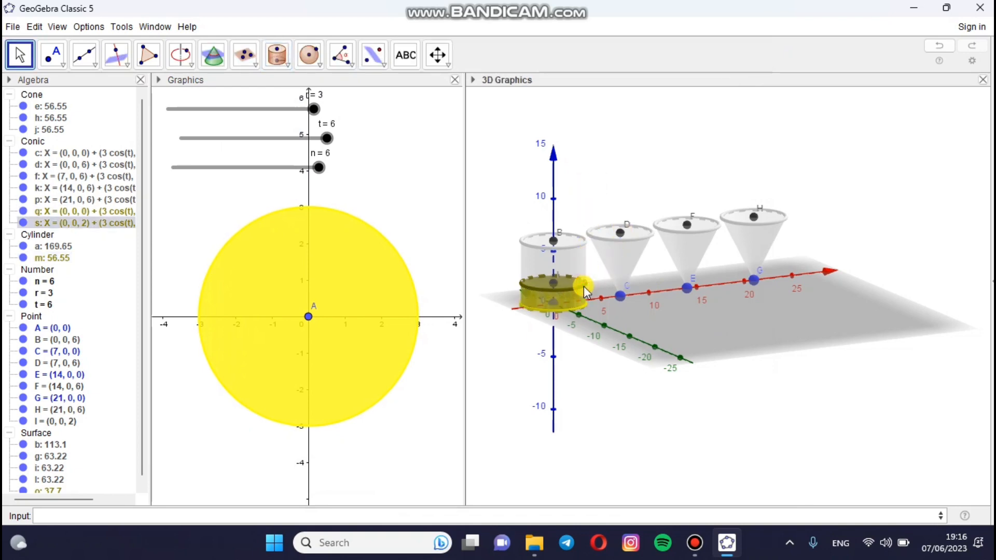
pyautogui.click(620, 191)
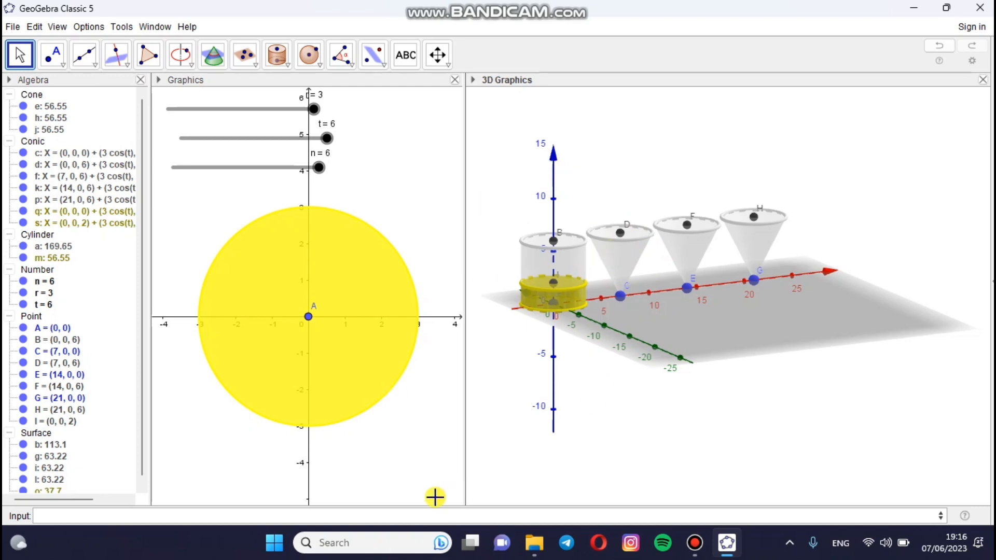
# - Define point J on the first cone's axis at (7,0,n)
pyautogui.click(96, 515)
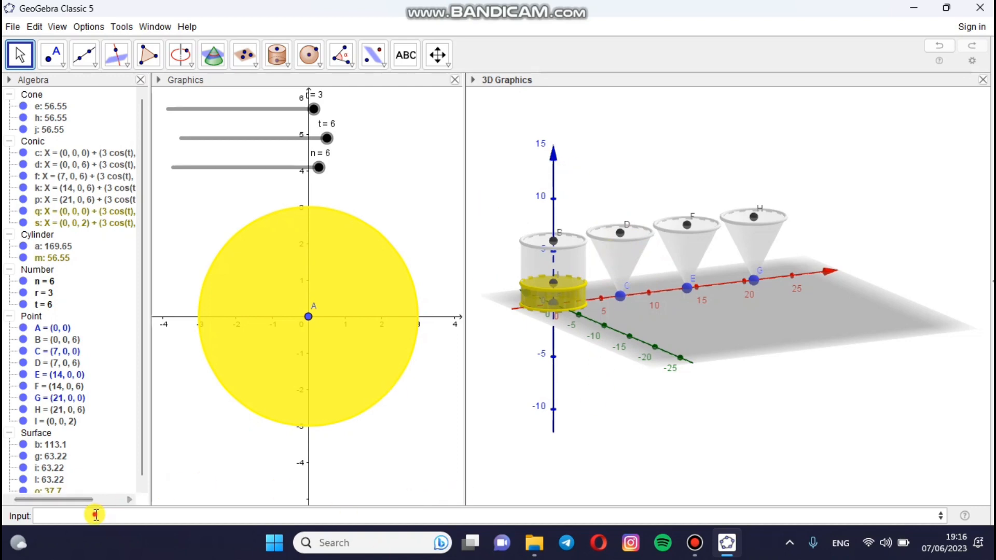
pyautogui.click(95, 514)
pyautogui.write('J')
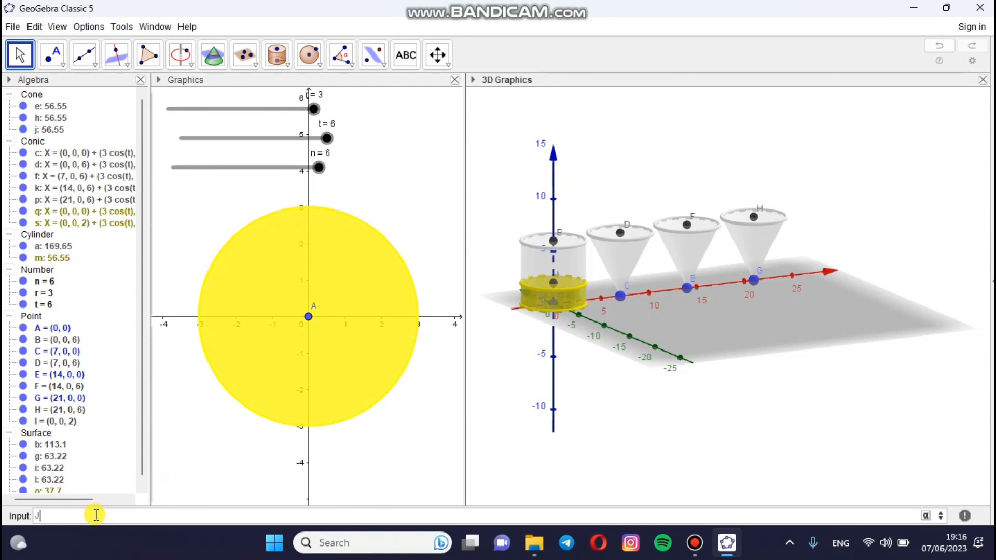
pyautogui.write('=(')
pyautogui.write('7,')
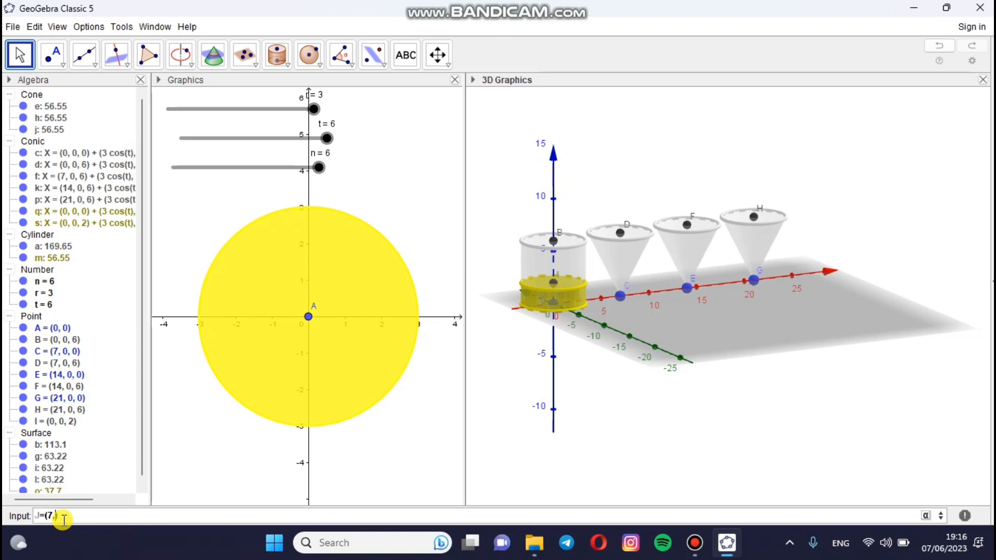
pyautogui.write('0,n')
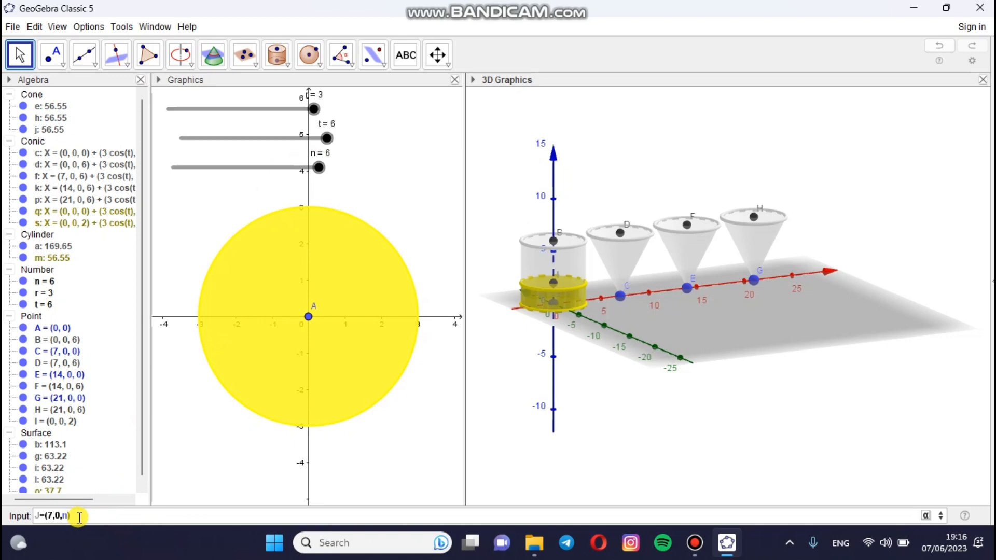
pyautogui.press('Return')
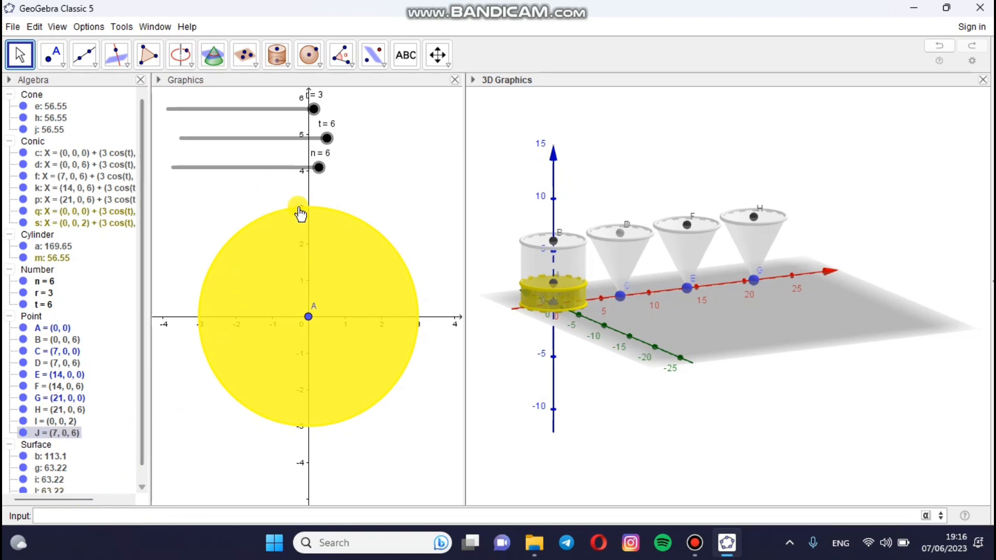
# - Lower slider n to 4, create a cone from base centre J to apex C with the outer cone's radius, and return n to 6
pyautogui.click(320, 169)
pyautogui.moveTo(320, 172); pyautogui.dragTo(270, 169)
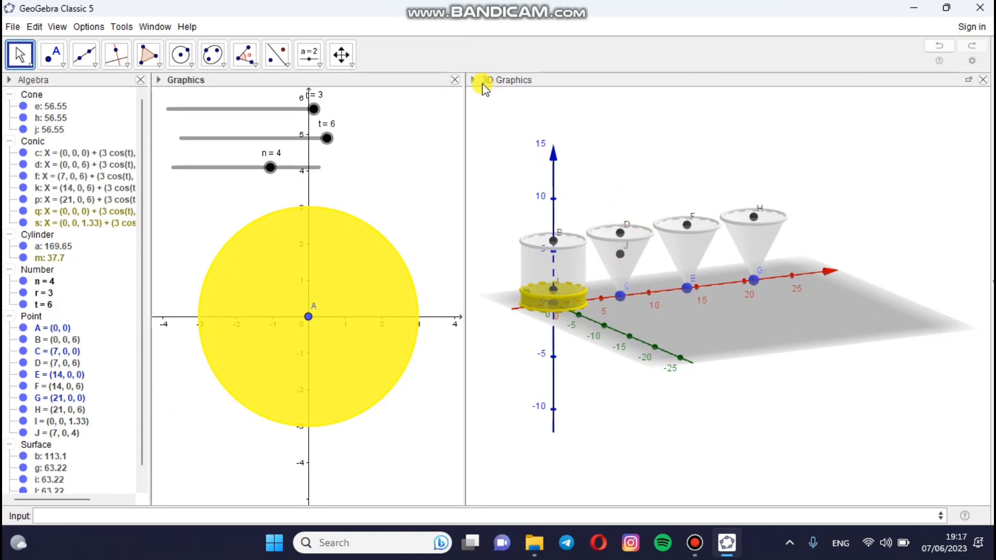
pyautogui.click(607, 161)
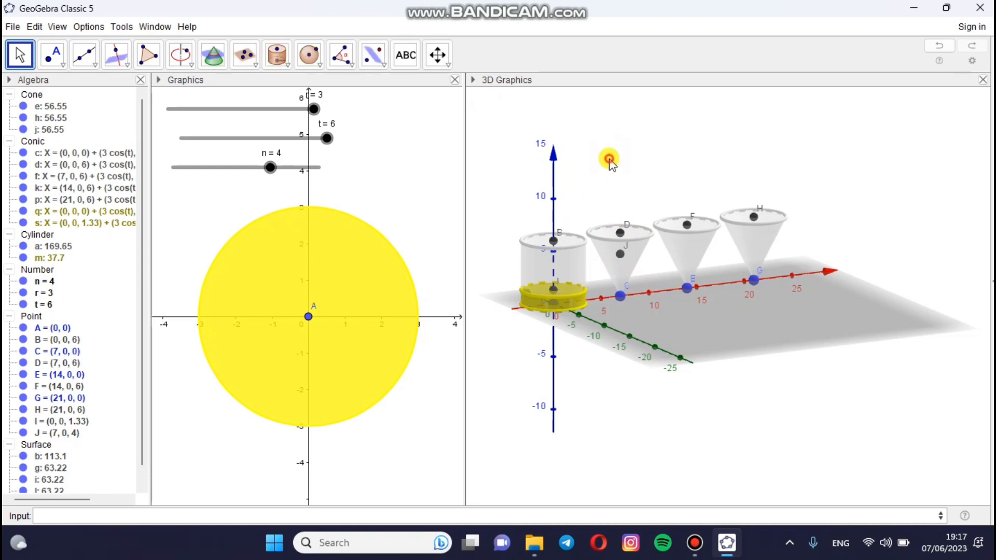
pyautogui.click(293, 67)
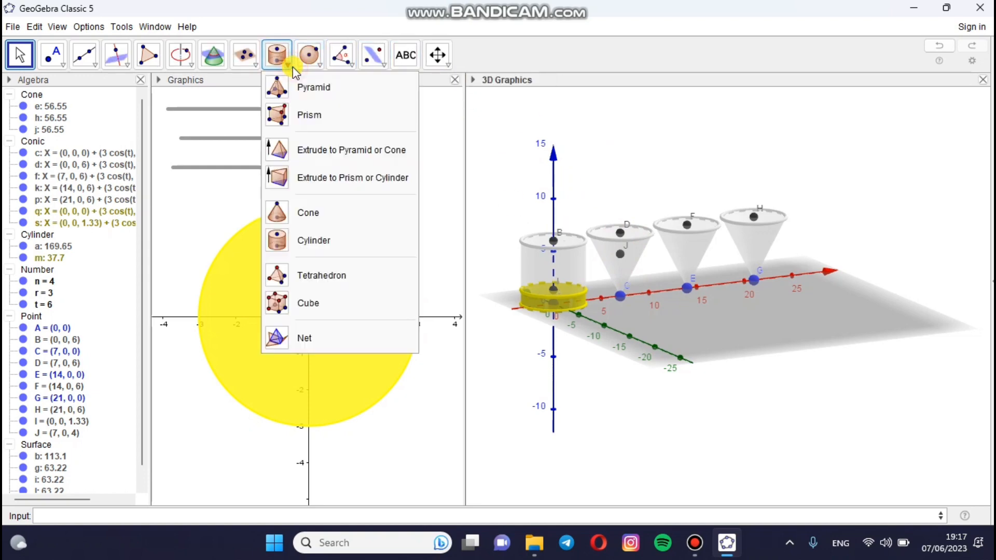
pyautogui.click(311, 217)
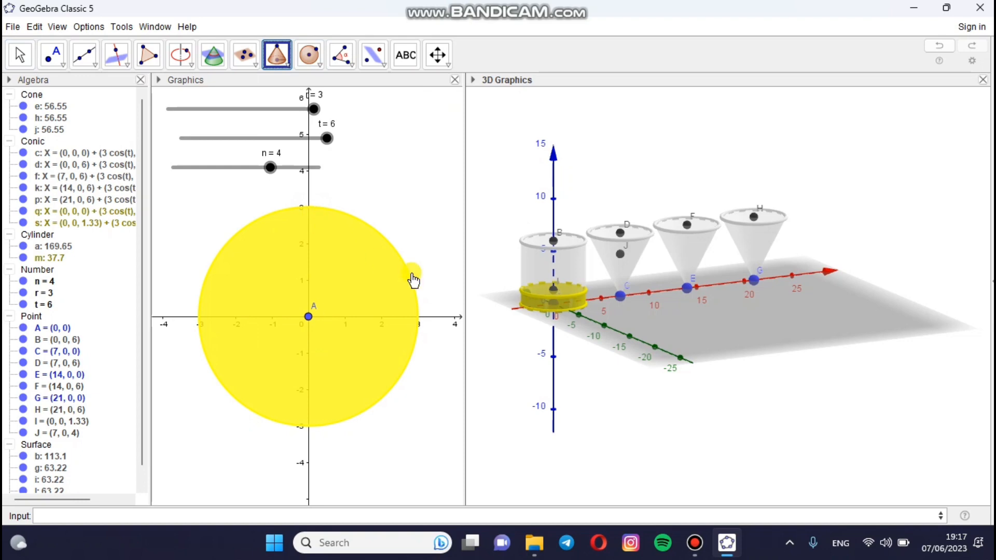
pyautogui.click(620, 254)
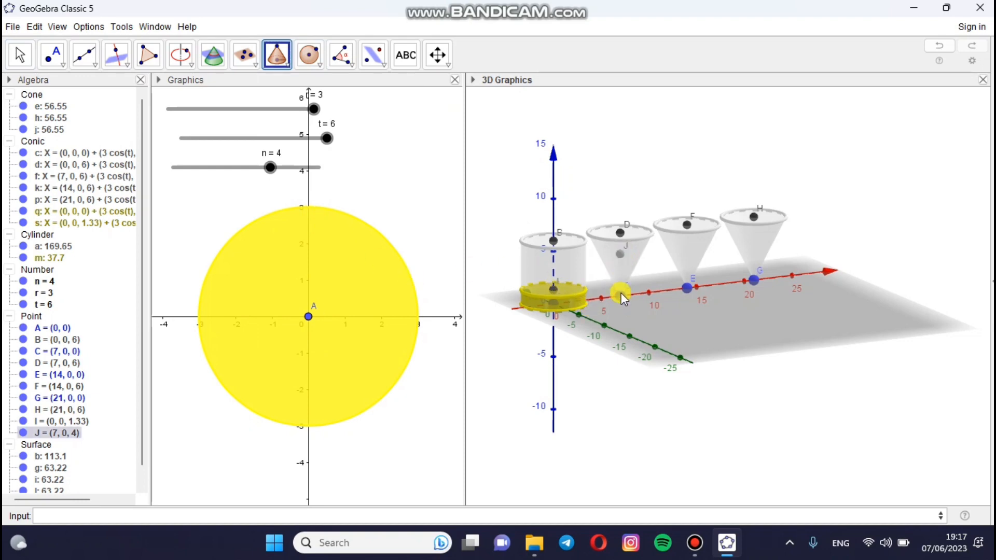
pyautogui.click(621, 293)
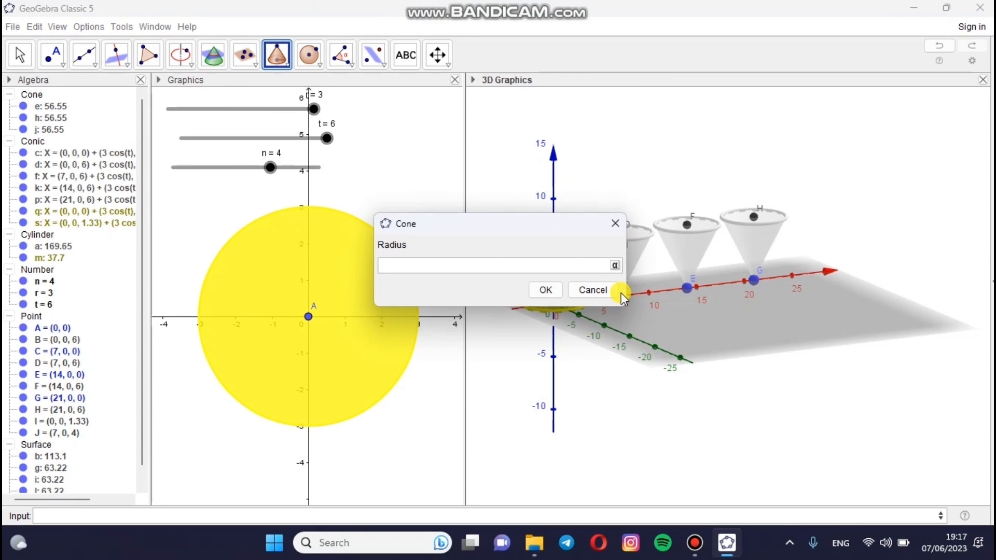
pyautogui.click(546, 289)
pyautogui.click(272, 168)
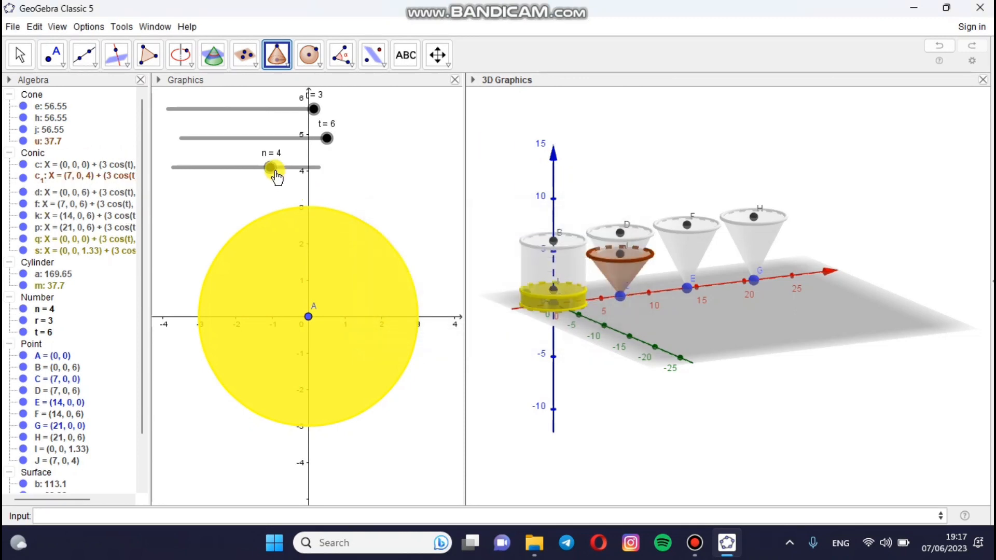
pyautogui.moveTo(320, 179); pyautogui.dragTo(341, 167)
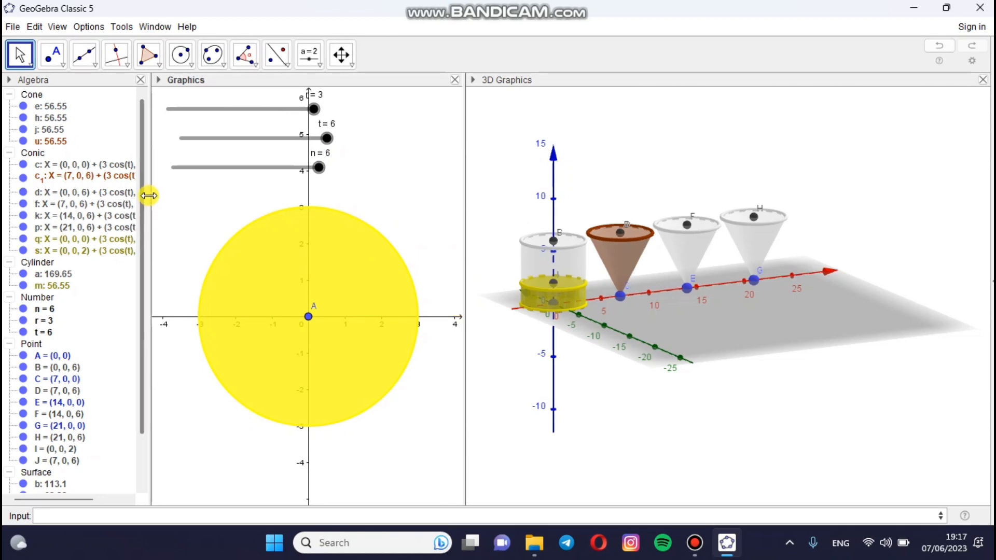
# - Recolour the inner cone between J and C yellow and raise its opacity to 75
pyautogui.rightClick(63, 144)
pyautogui.click(94, 267)
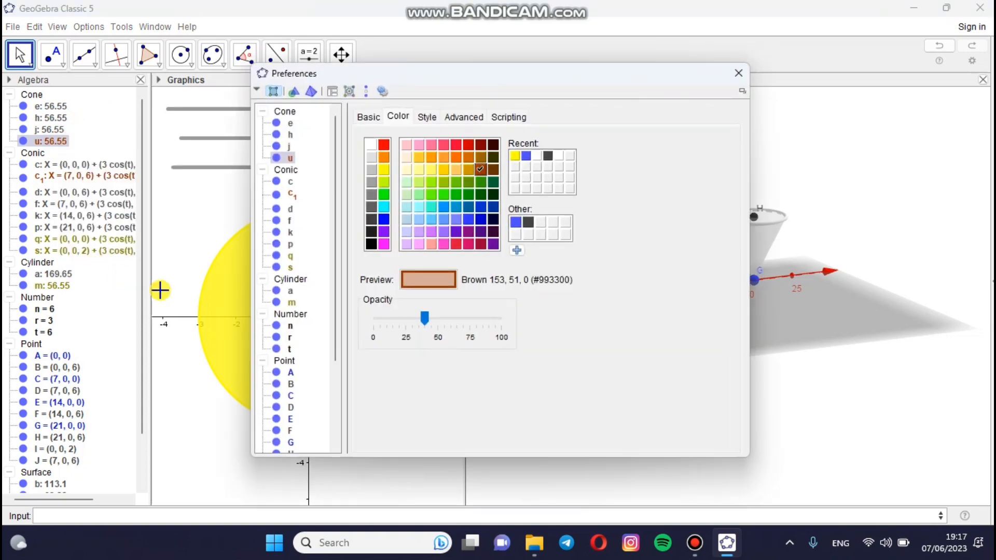
pyautogui.click(386, 170)
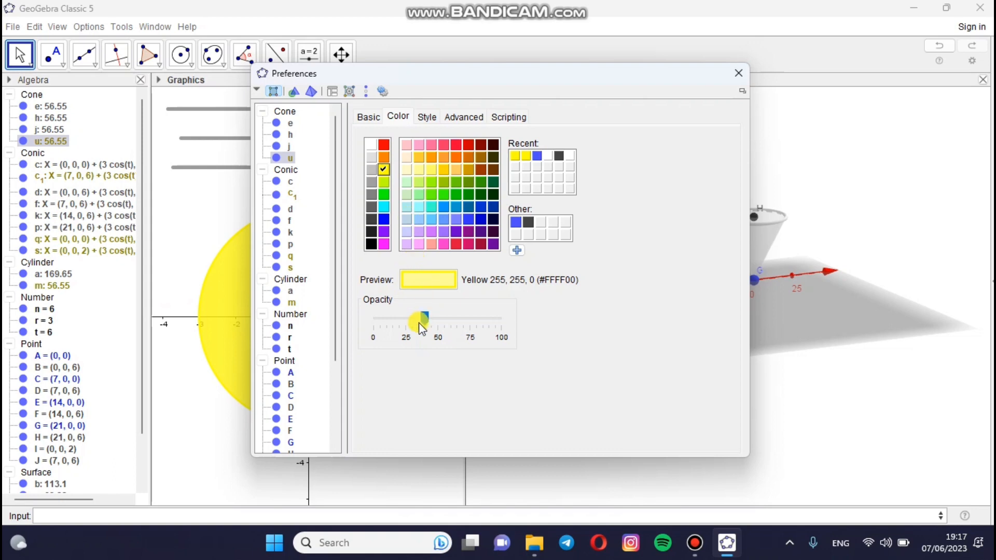
pyautogui.moveTo(424, 320); pyautogui.dragTo(473, 346)
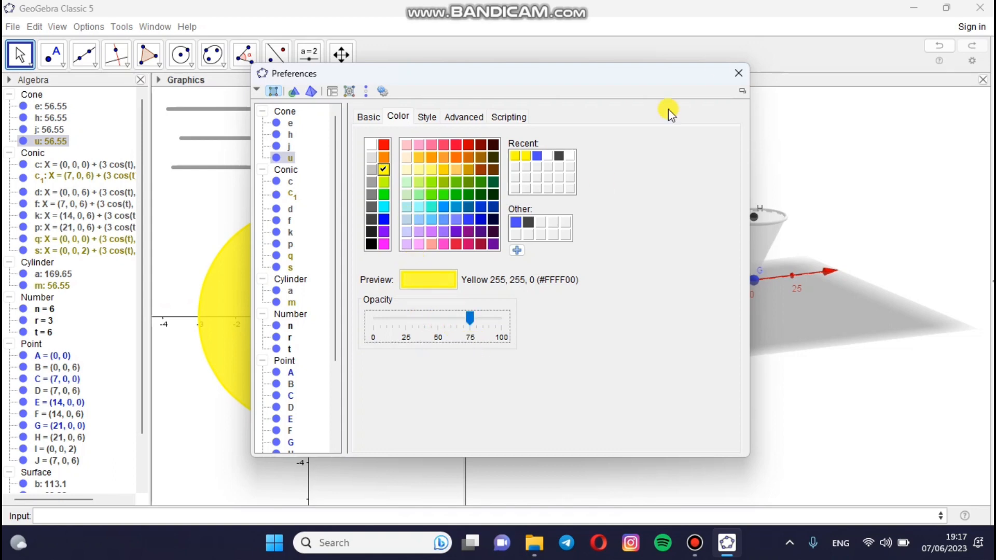
pyautogui.click(743, 71)
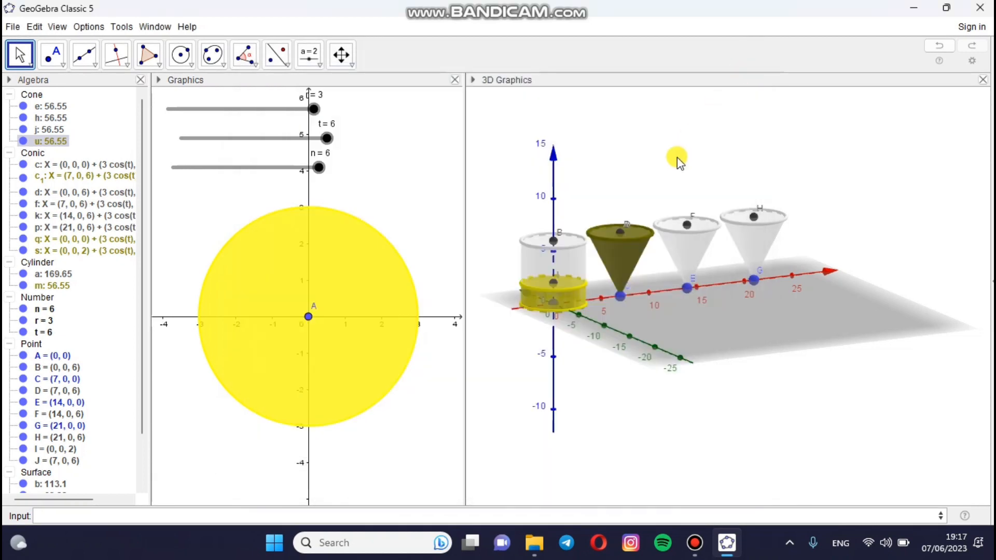
pyautogui.click(621, 244)
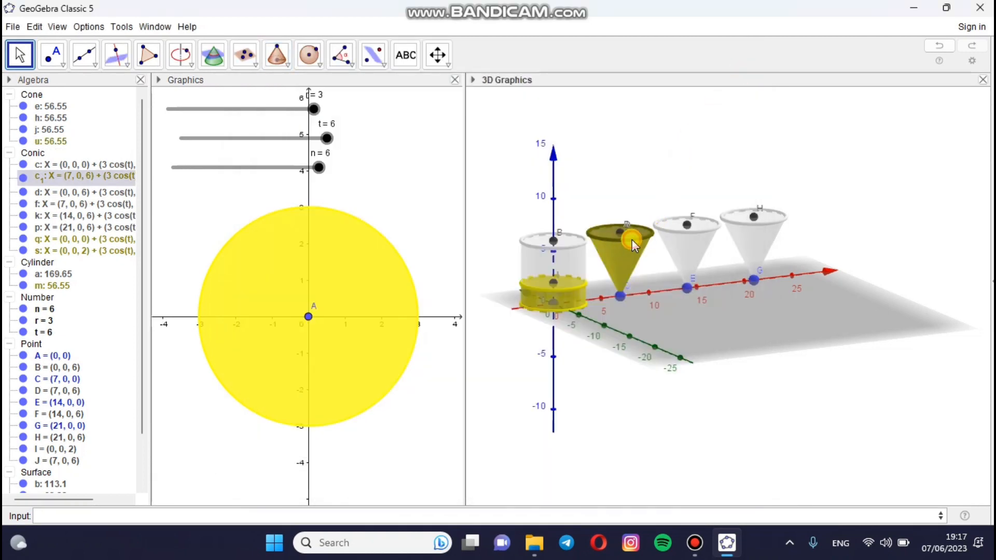
pyautogui.click(660, 175)
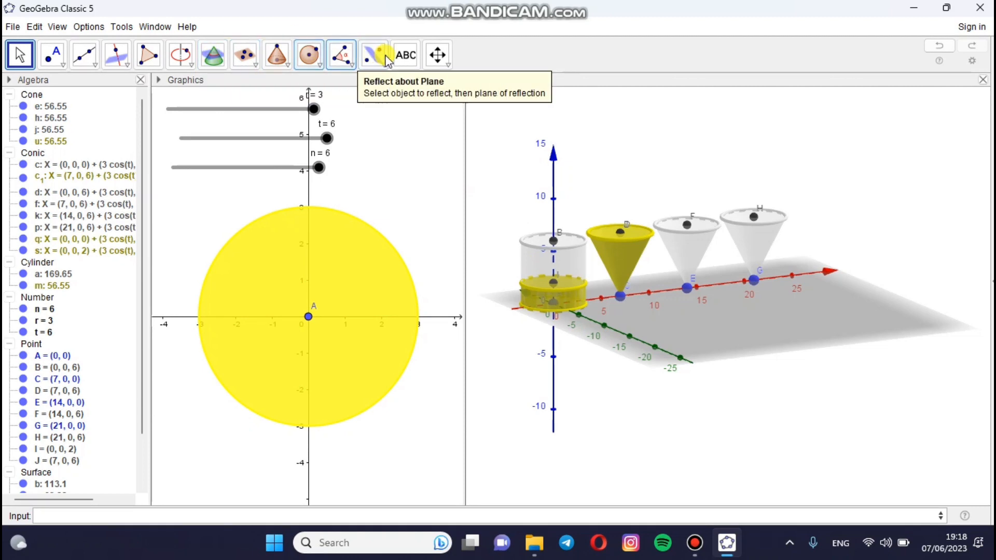
pyautogui.click(409, 145)
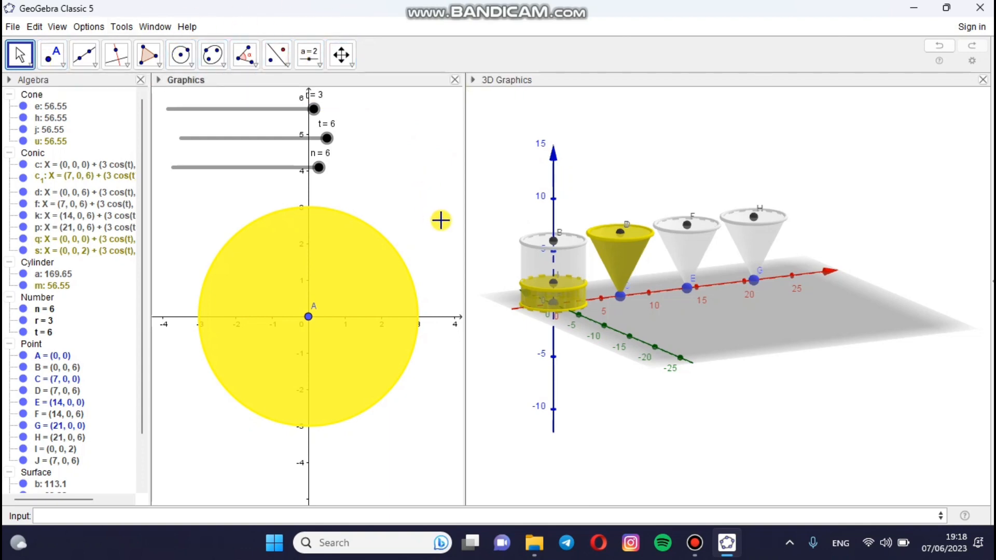
pyautogui.click(521, 192)
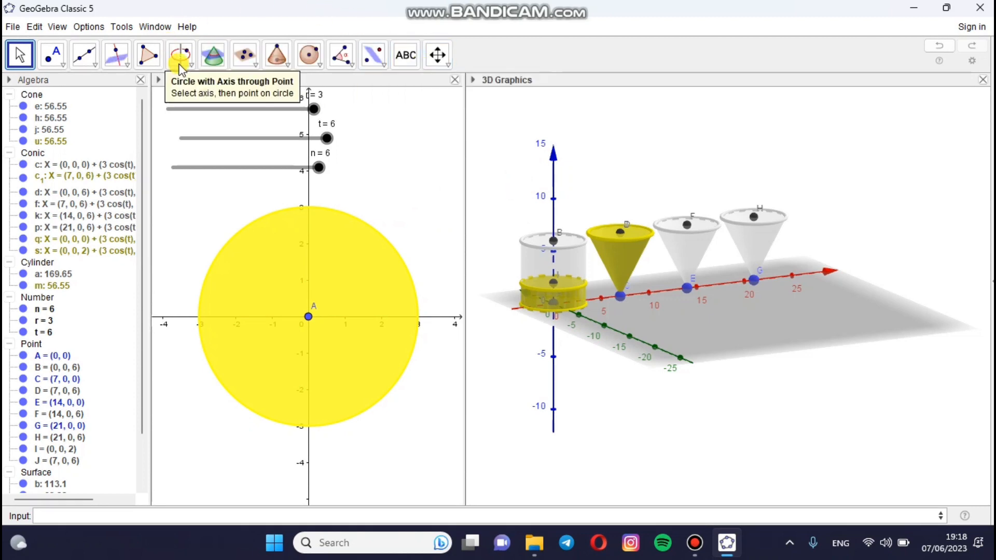
# - Create a number slider named h ranging from 0 to 6 below slider n
pyautogui.click(400, 151)
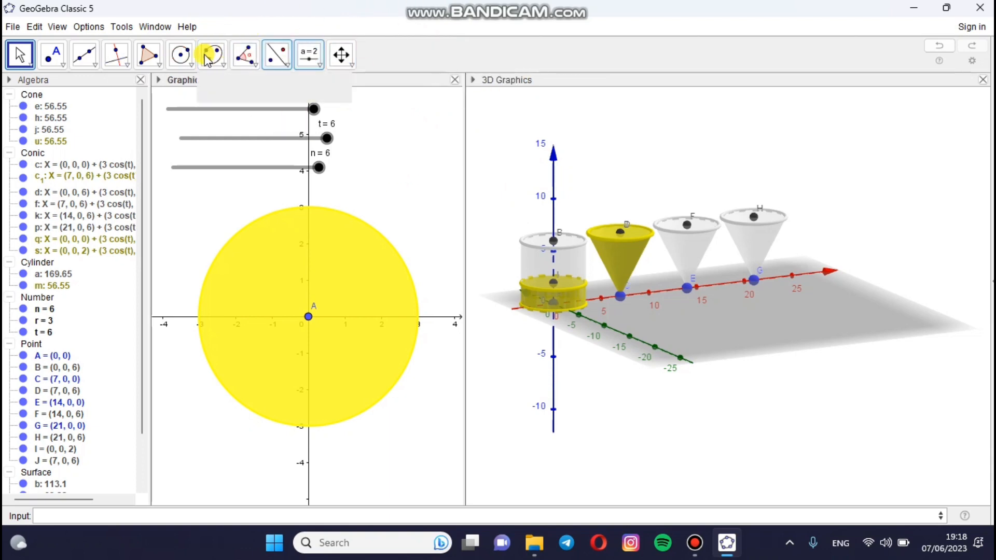
pyautogui.click(320, 66)
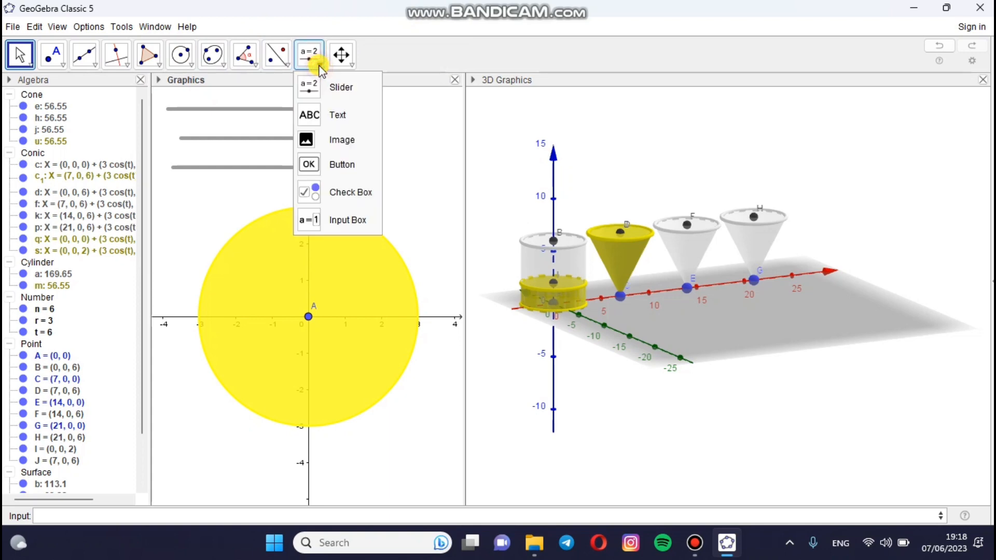
pyautogui.click(354, 85)
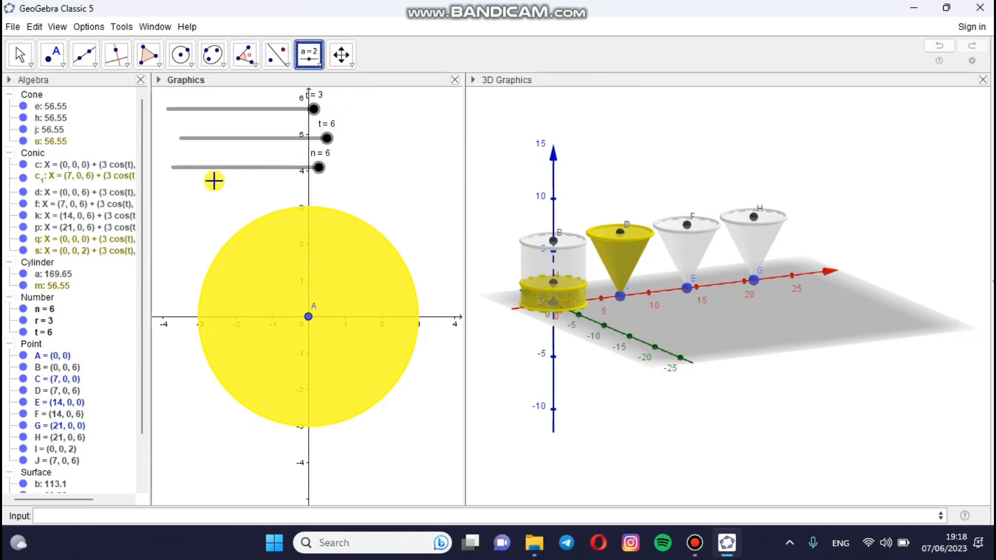
pyautogui.click(171, 196)
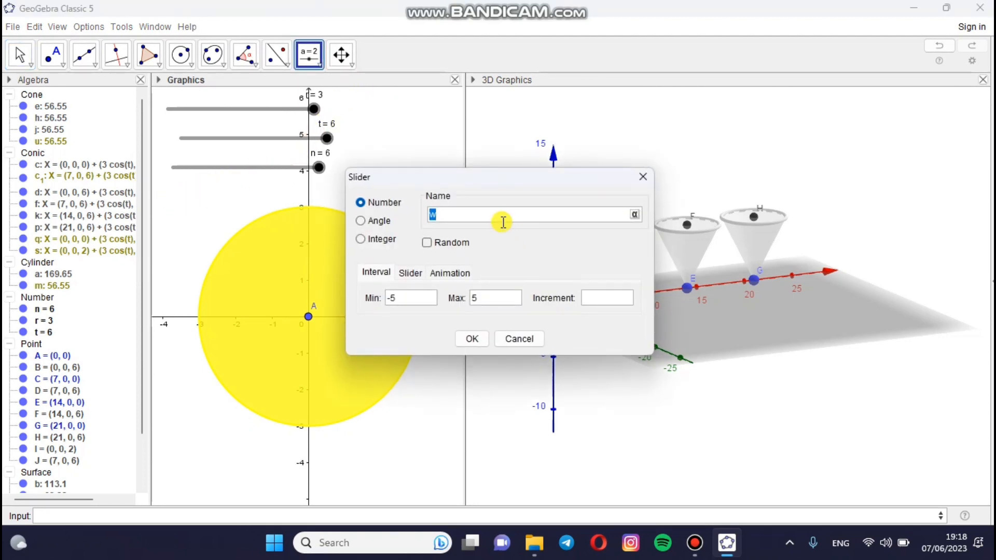
pyautogui.press('BackSpace')
pyautogui.click(416, 297)
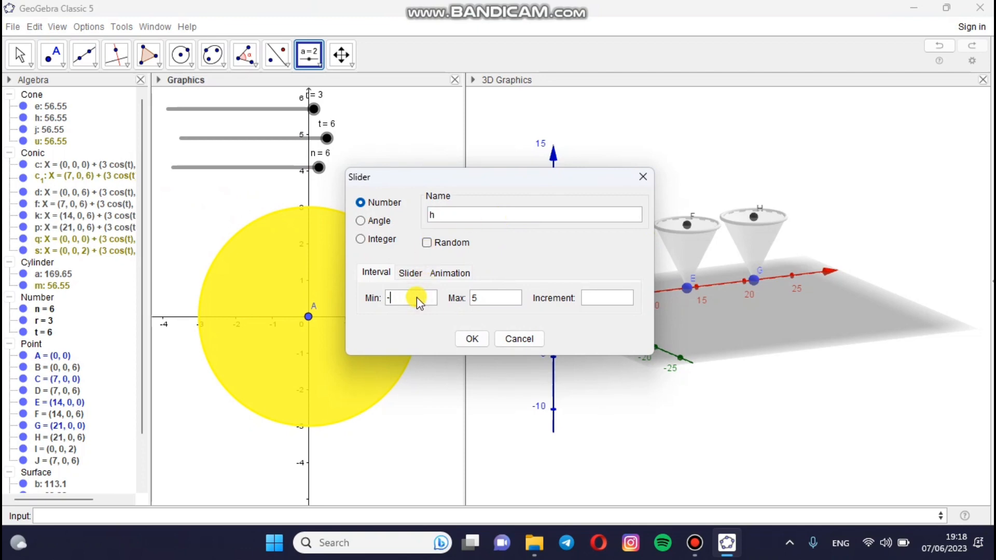
pyautogui.click(497, 297)
pyautogui.click(590, 301)
pyautogui.click(460, 339)
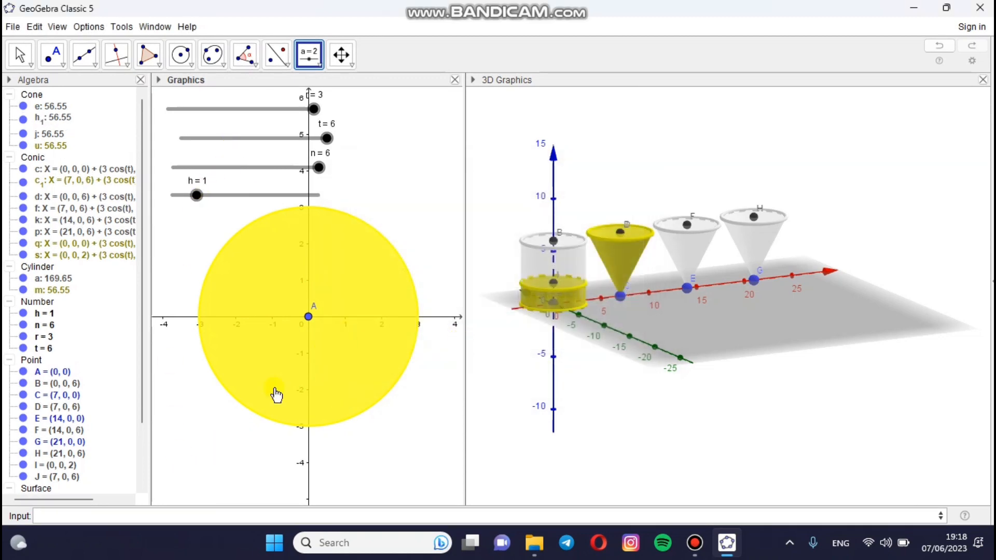
# - Define point K on the cylinder's axis as K=(0,0,2h/3) and set slider h to 6
pyautogui.click(98, 517)
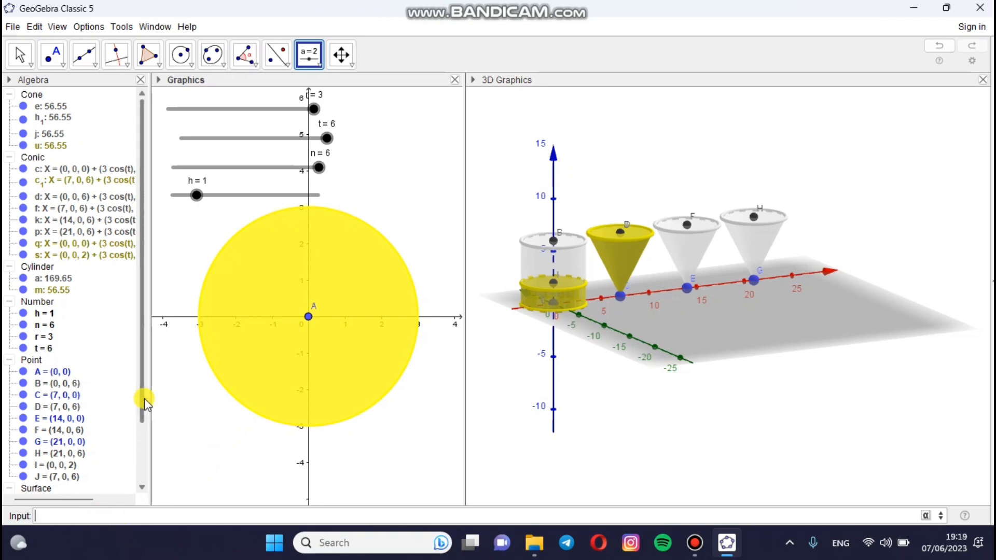
pyautogui.scroll(-2, 140, 407)
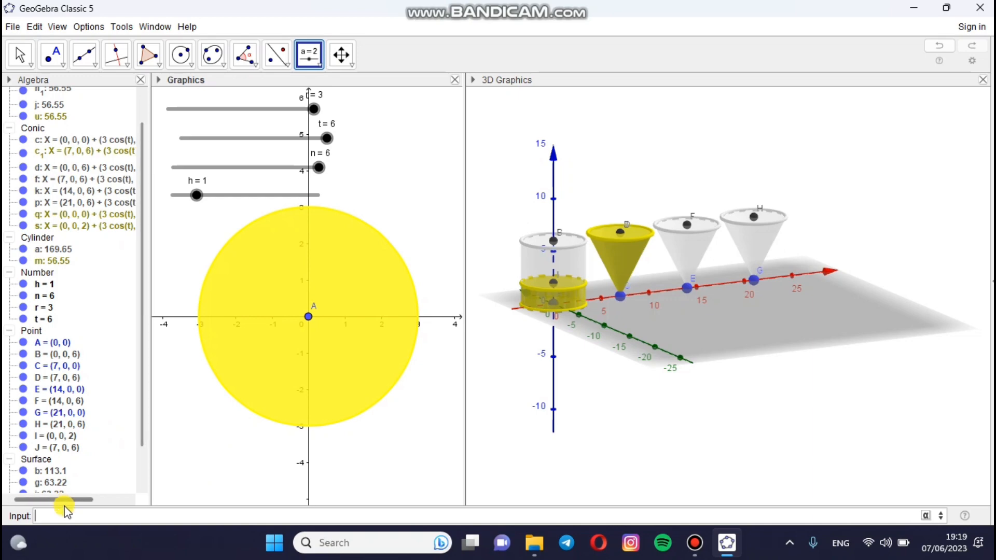
pyautogui.write('k')
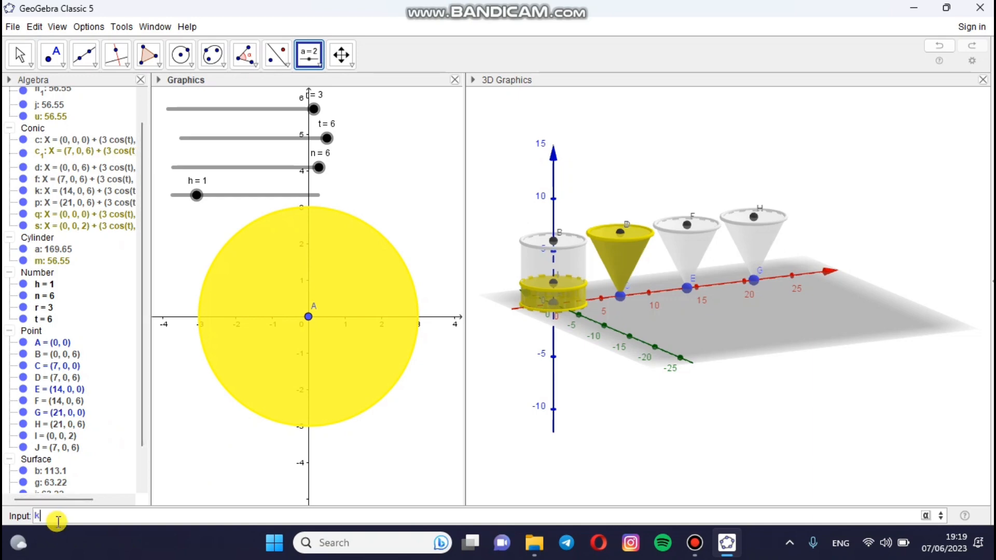
pyautogui.write('k=(')
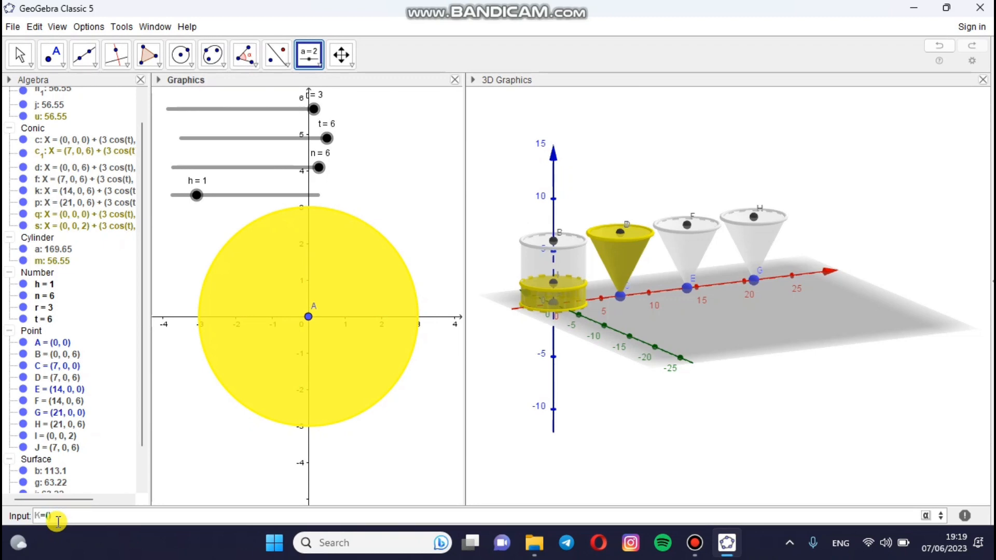
pyautogui.write('0,0,2h/3')
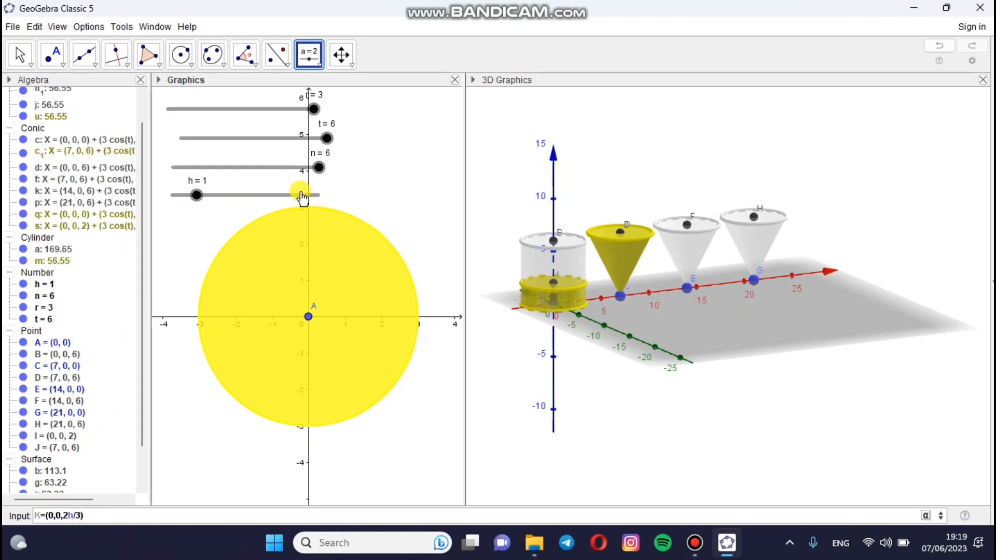
pyautogui.click(196, 196)
pyautogui.moveTo(196, 196); pyautogui.dragTo(318, 197)
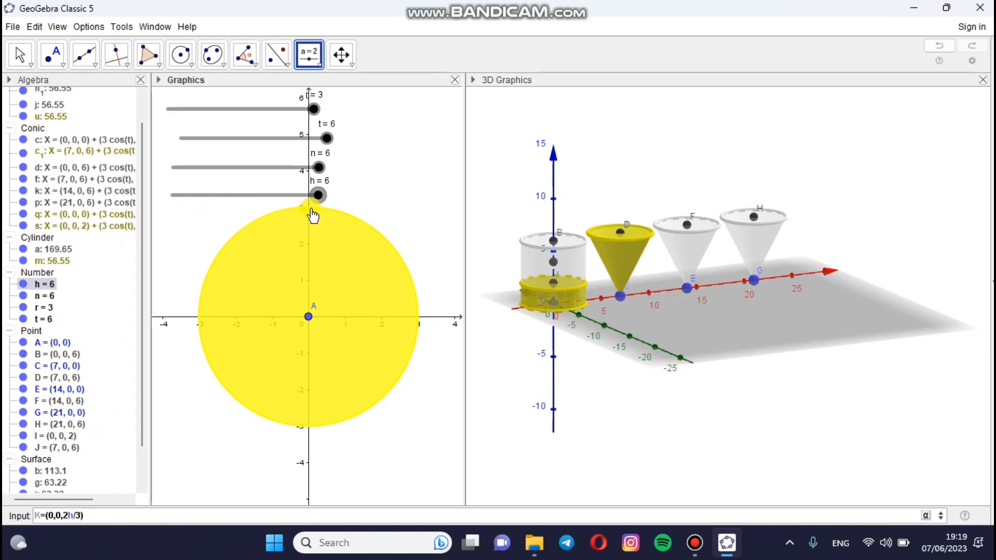
pyautogui.press('Return')
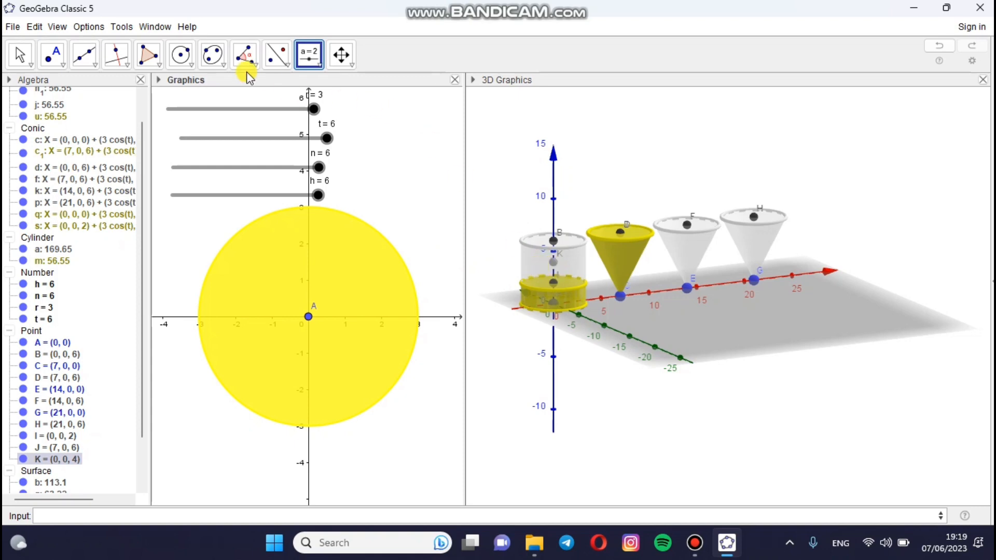
# - Create a cylinder between points I and K on the vertical axis with radius r
pyautogui.click(608, 151)
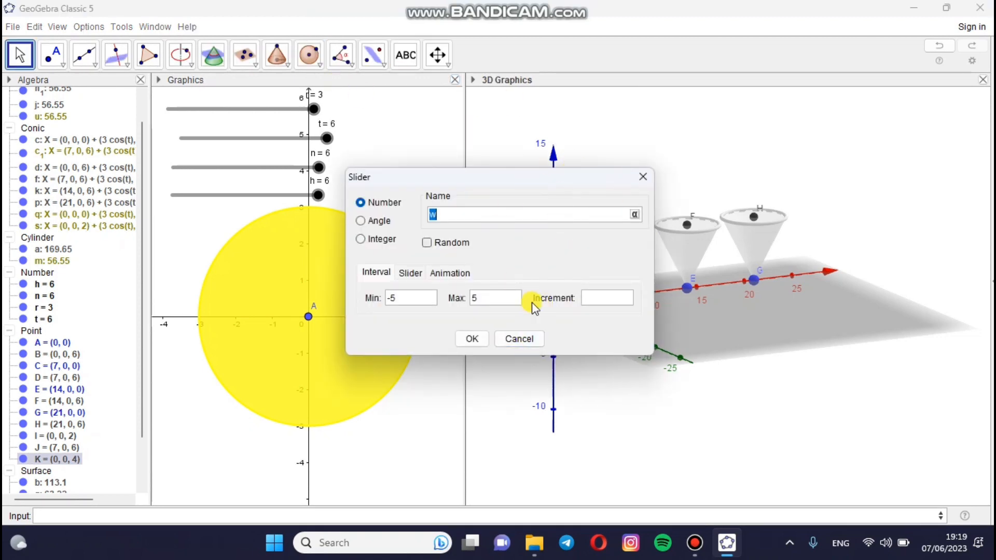
pyautogui.click(519, 338)
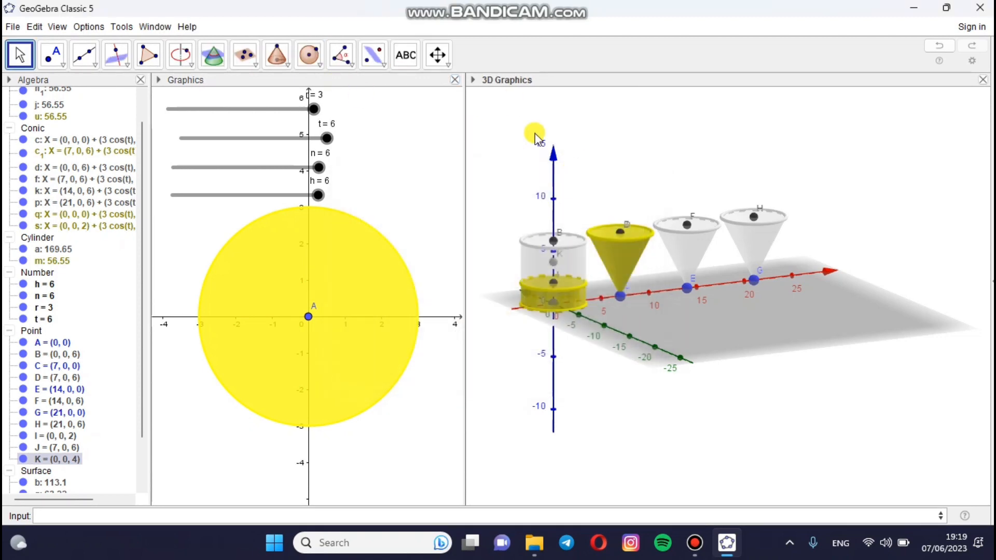
pyautogui.click(285, 63)
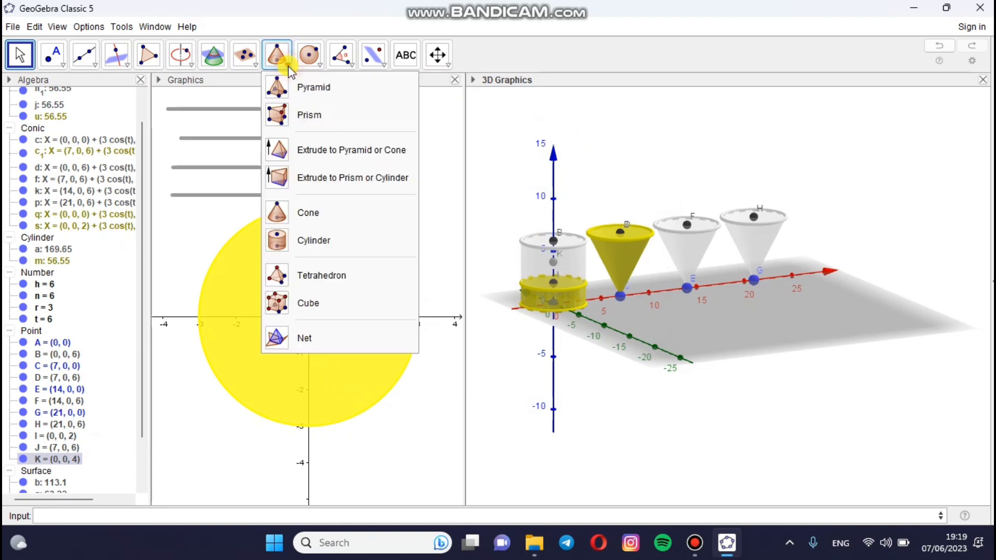
pyautogui.click(313, 241)
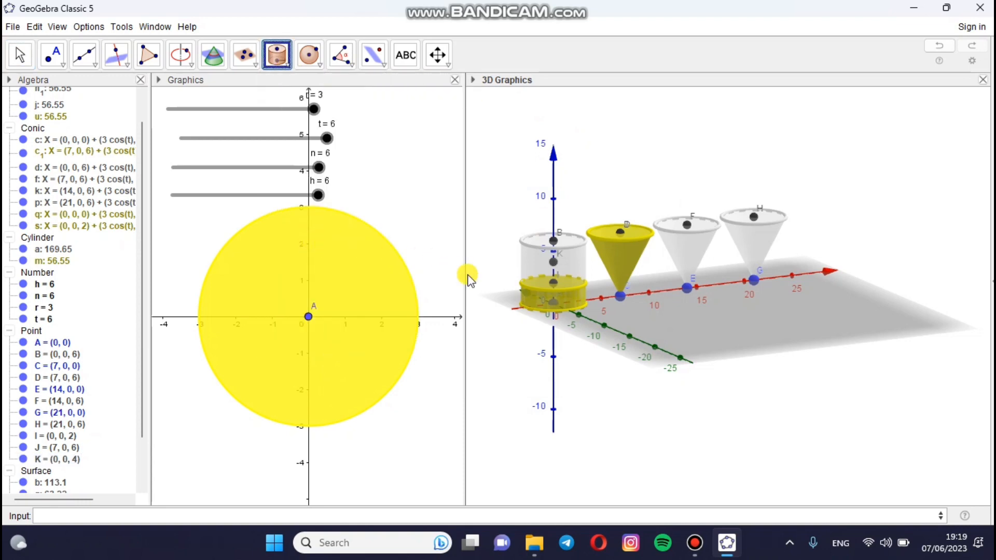
pyautogui.click(555, 279)
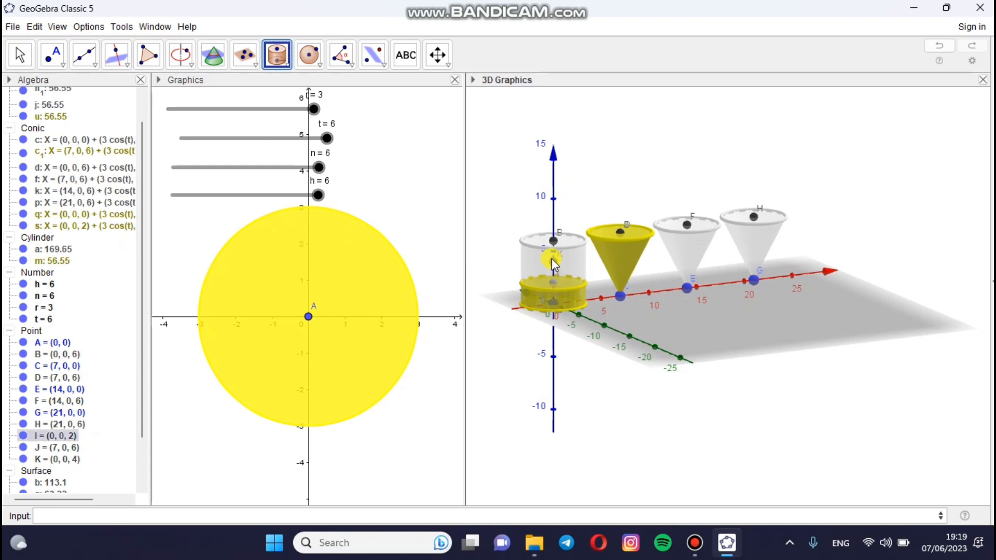
pyautogui.click(552, 258)
pyautogui.write('r')
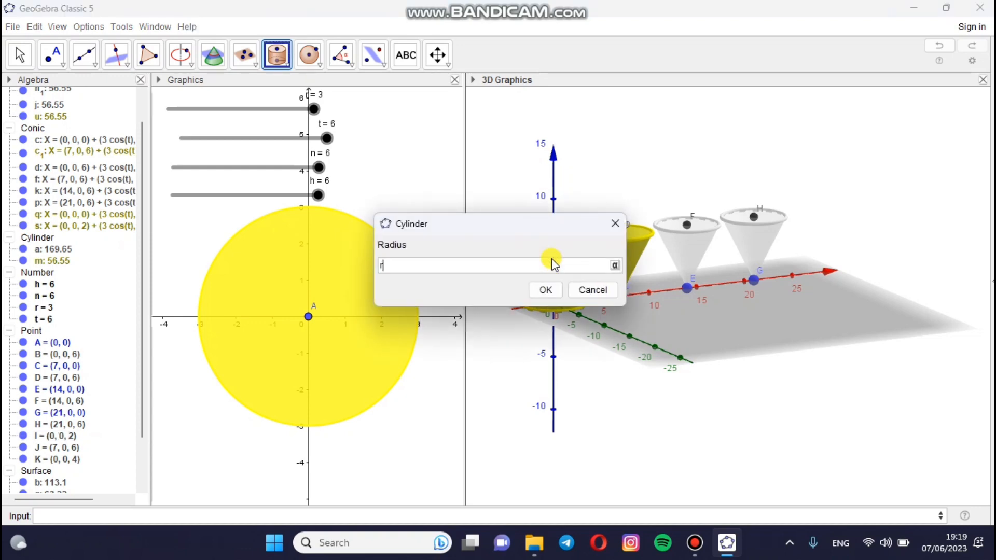
pyautogui.click(549, 291)
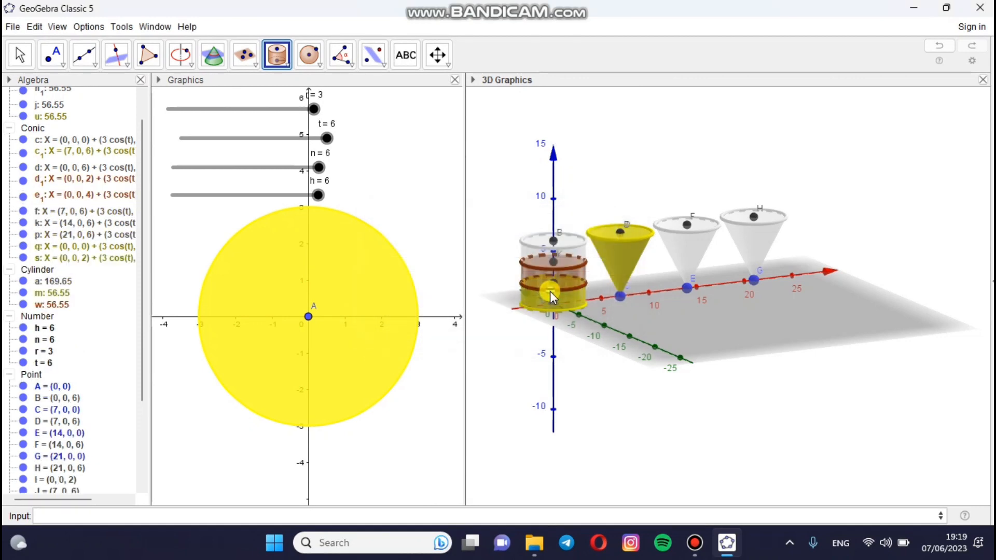
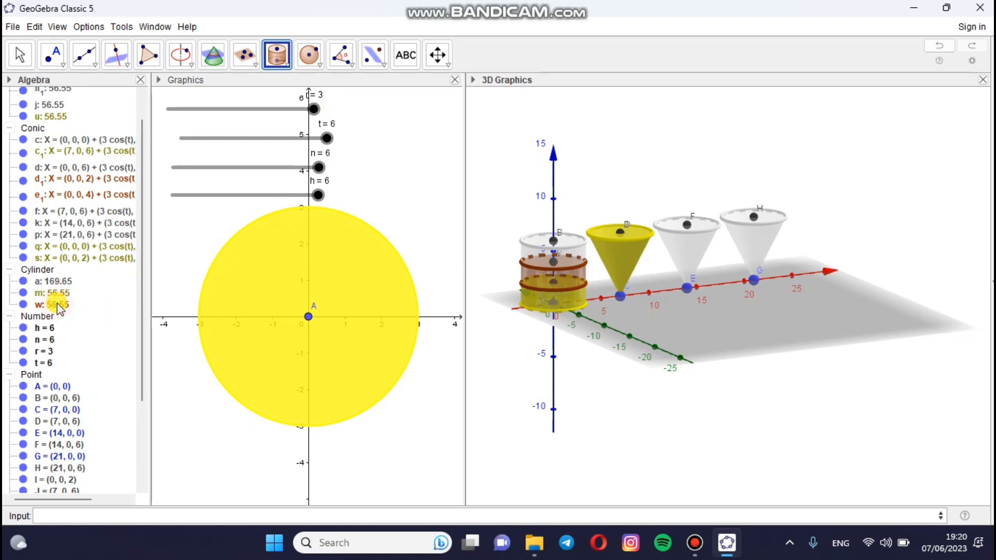
pyautogui.click(201, 267)
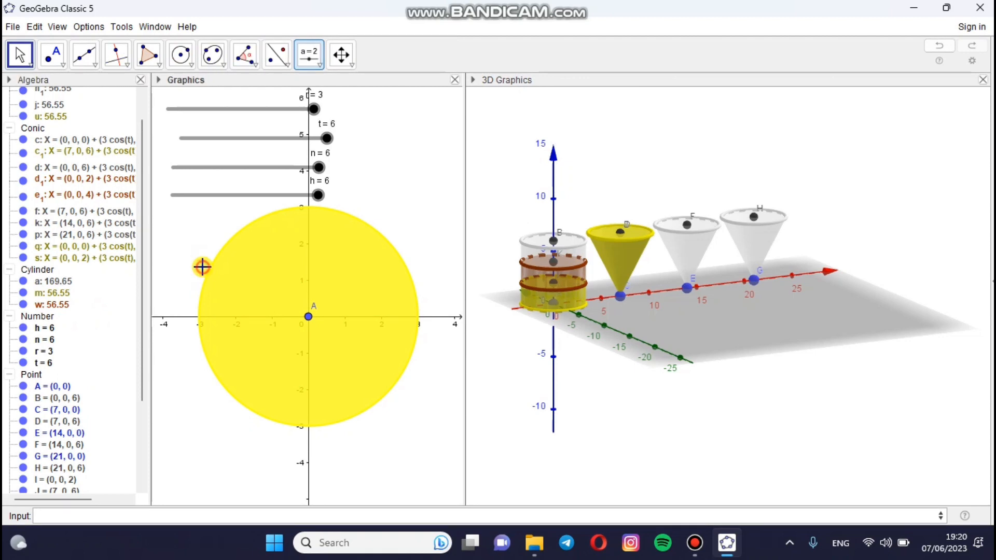
pyautogui.doubleClick(54, 305)
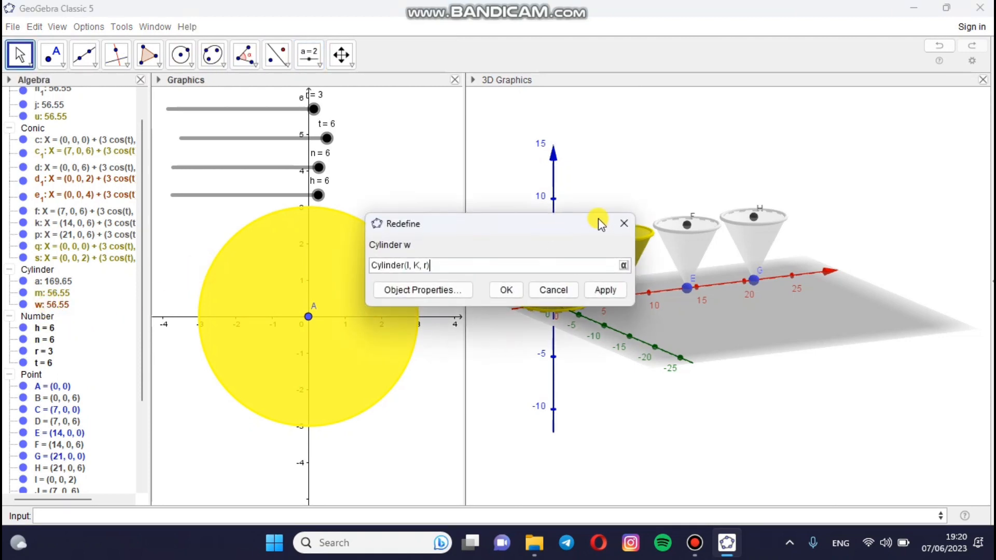
pyautogui.click(624, 223)
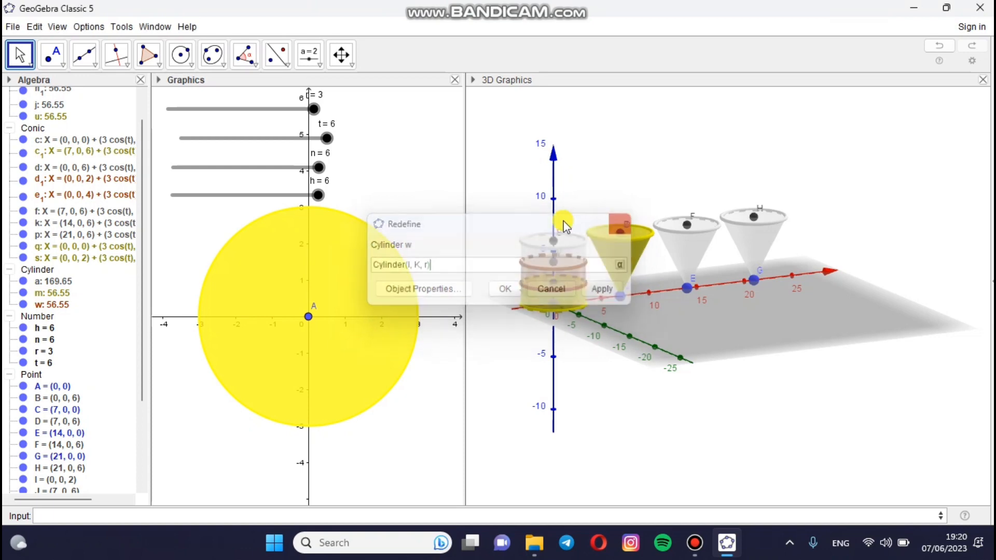
pyautogui.doubleClick(45, 305)
pyautogui.rightClick(46, 310)
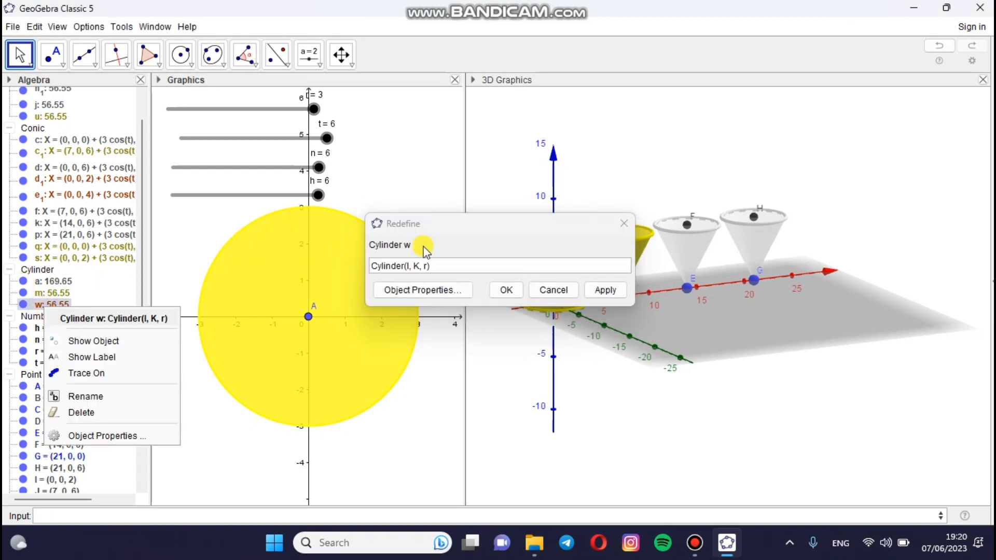
pyautogui.click(623, 226)
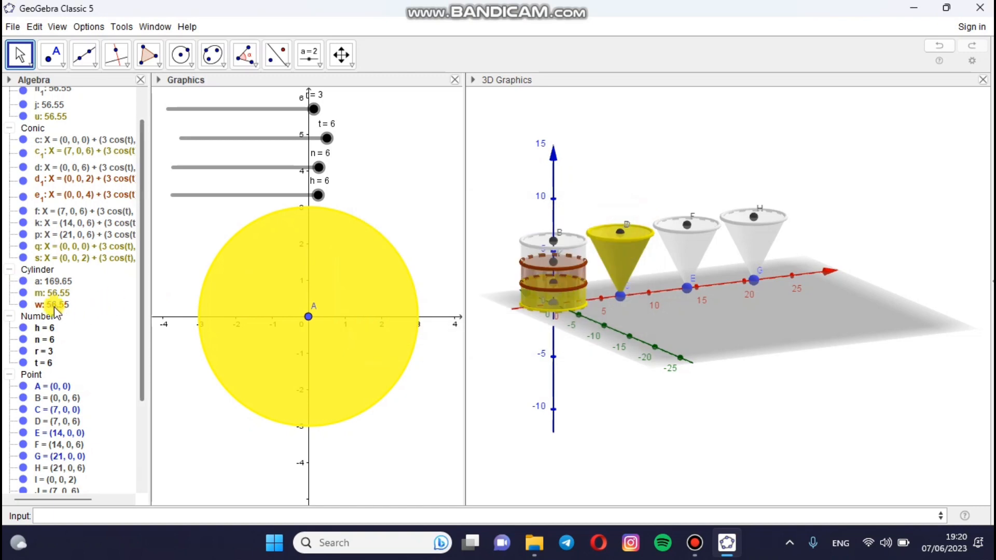
# - Recolour the cylinder between I and K blue and raise its opacity to 75
pyautogui.rightClick(55, 305)
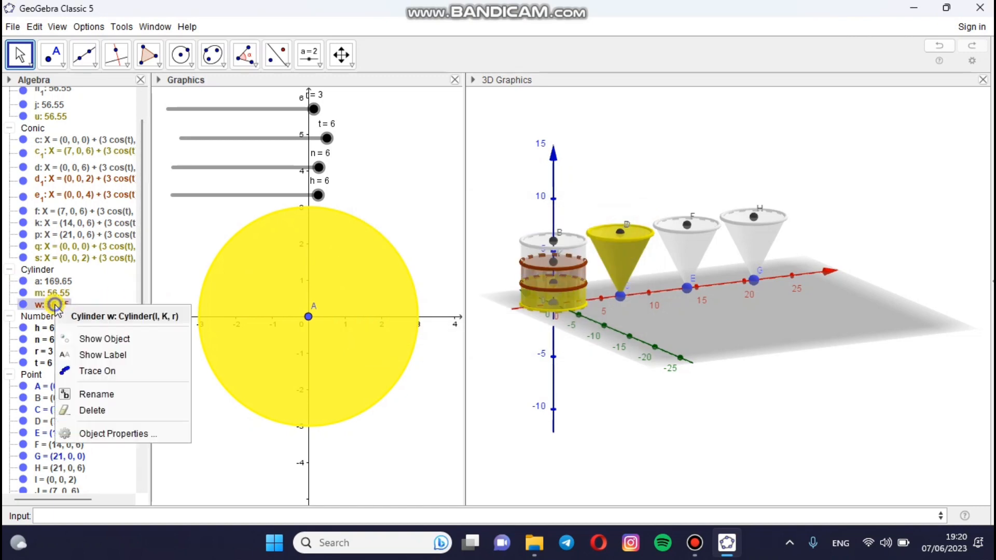
pyautogui.click(120, 433)
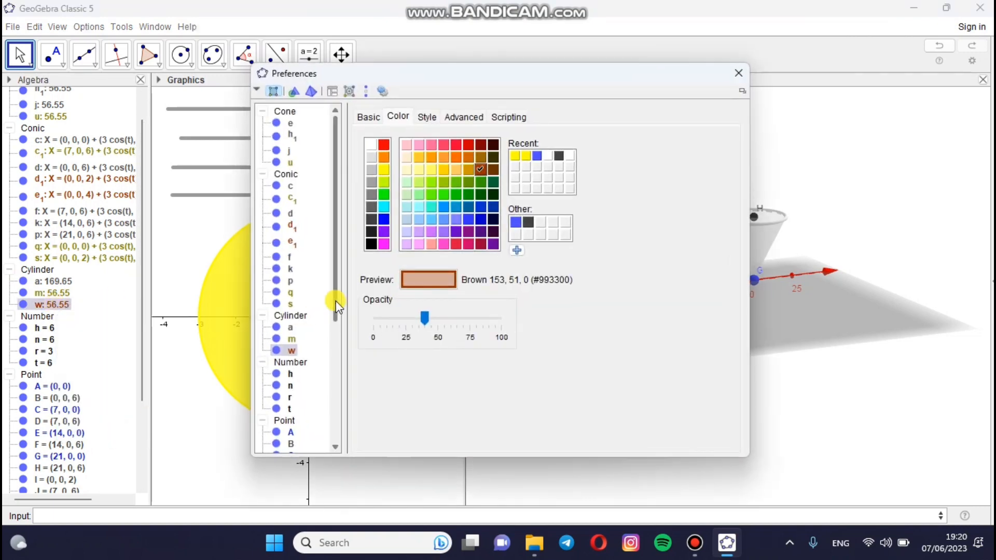
pyautogui.click(383, 219)
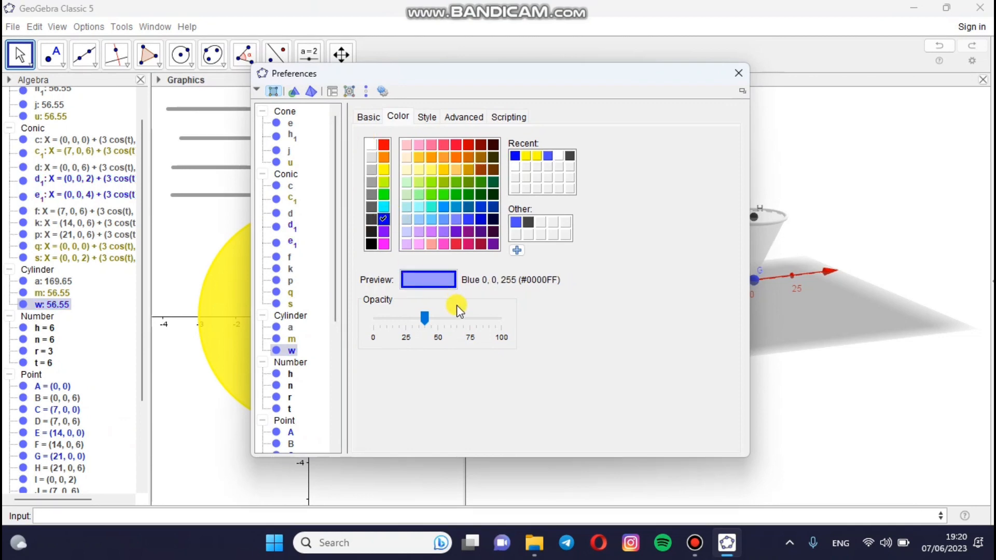
pyautogui.moveTo(425, 315); pyautogui.dragTo(476, 318)
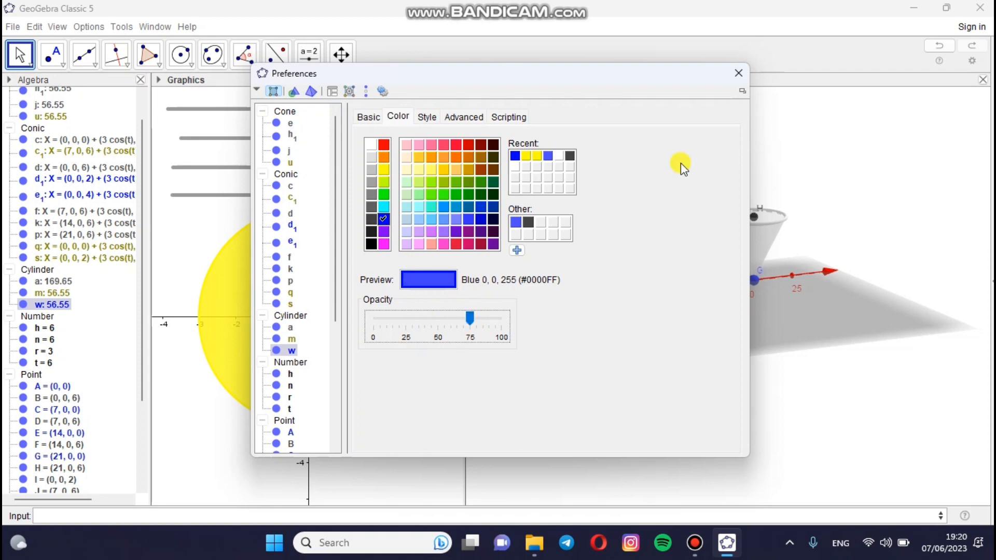
pyautogui.click(739, 73)
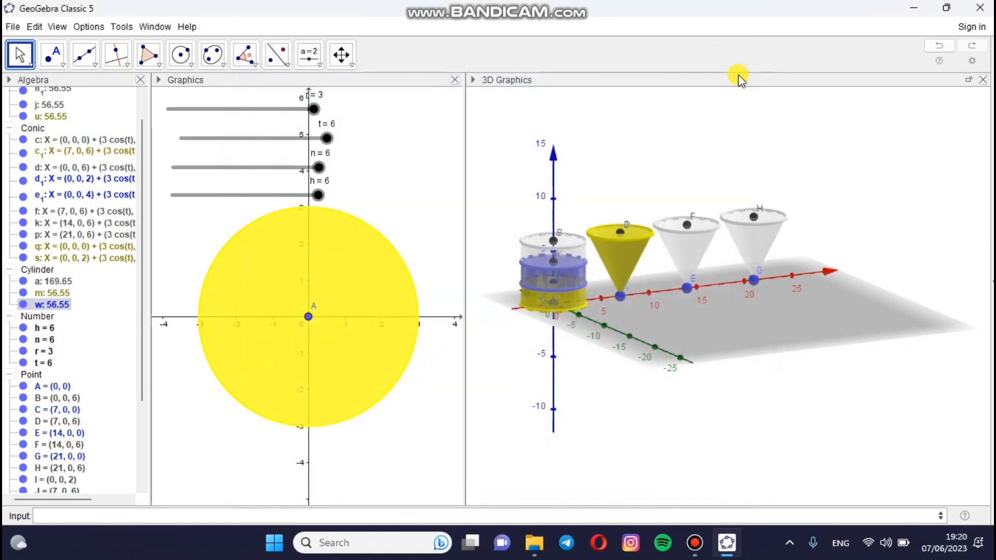
pyautogui.click(559, 276)
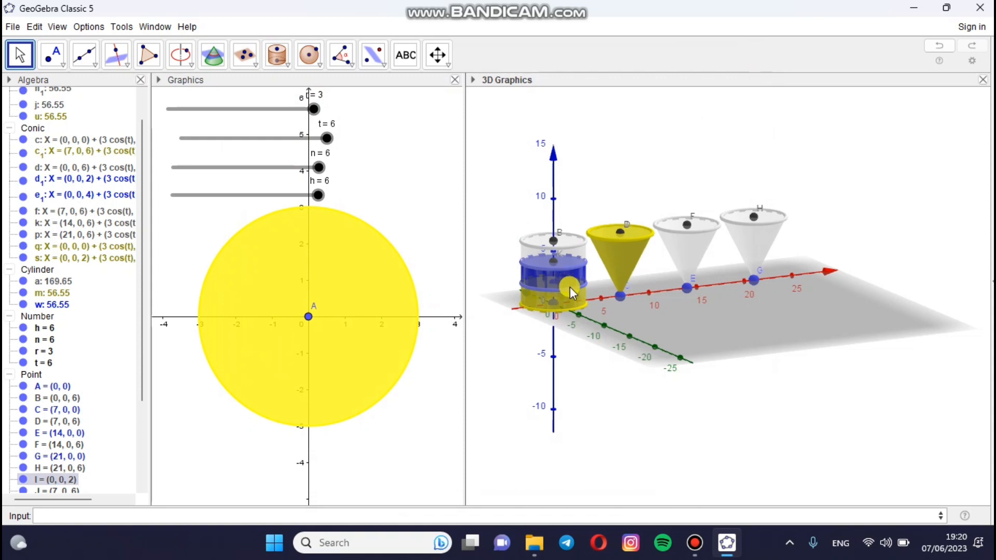
pyautogui.click(571, 269)
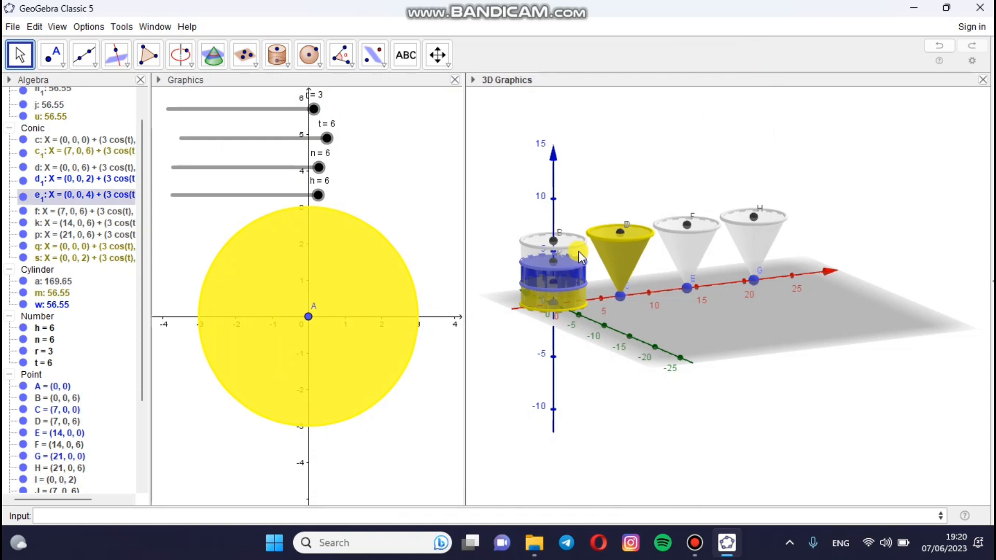
pyautogui.click(604, 200)
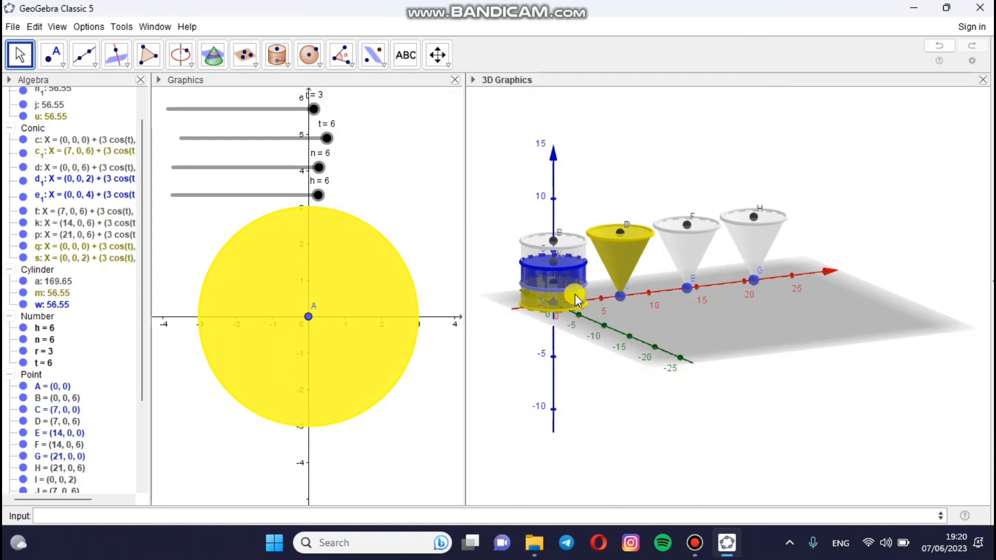
pyautogui.click(604, 120)
# - Define point L on the axis of the cone at E as L=(14,0,h)
pyautogui.click(100, 516)
pyautogui.write('L')
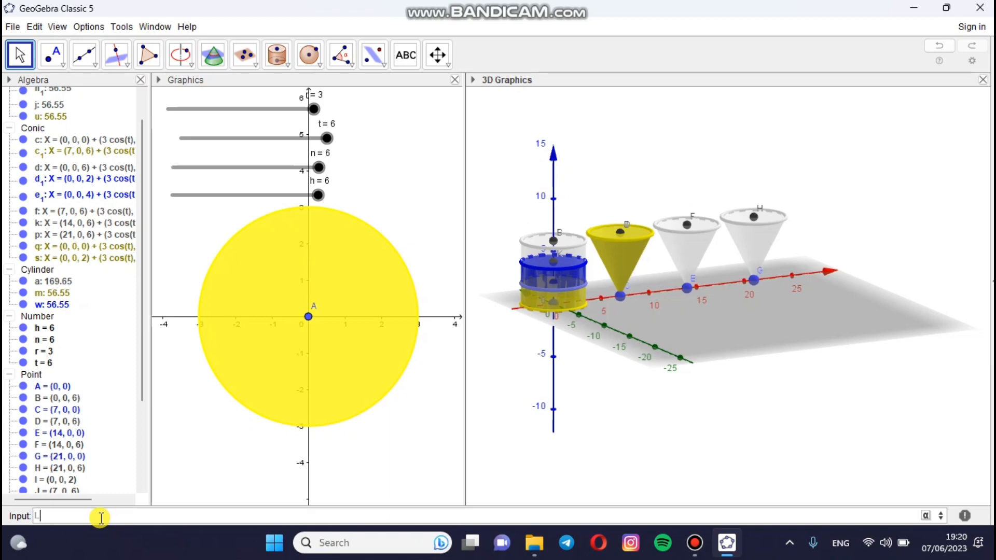
pyautogui.write('=(')
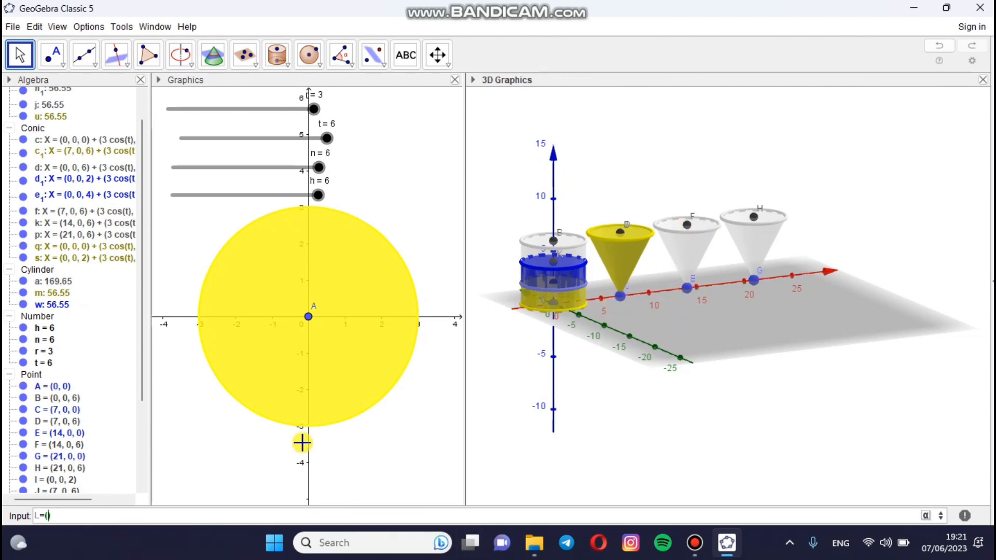
pyautogui.write('14,0,')
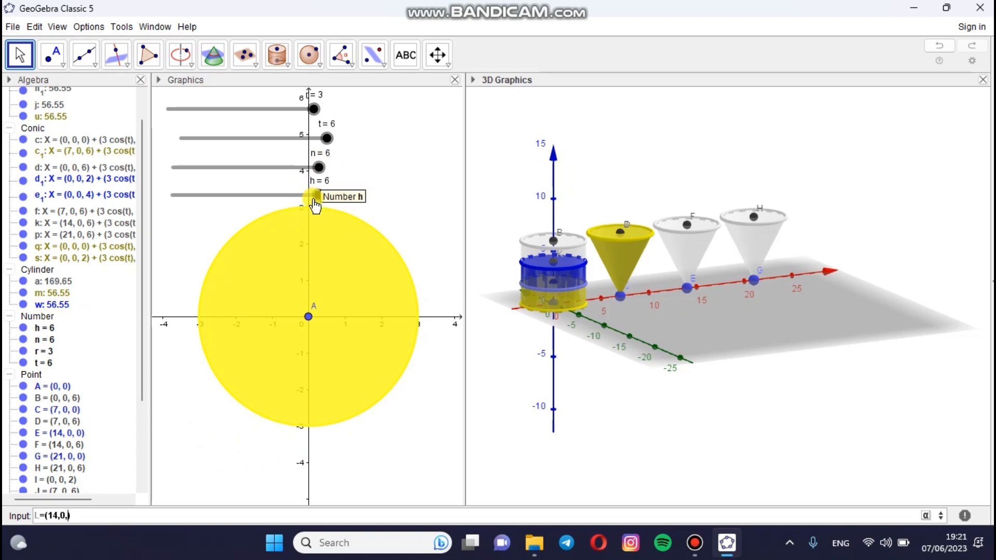
pyautogui.click(70, 515)
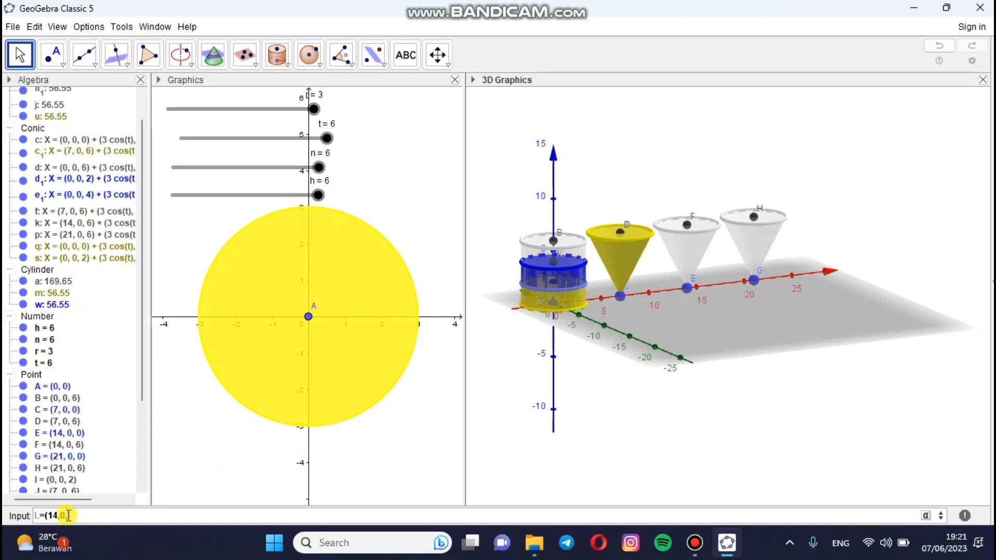
pyautogui.write('h')
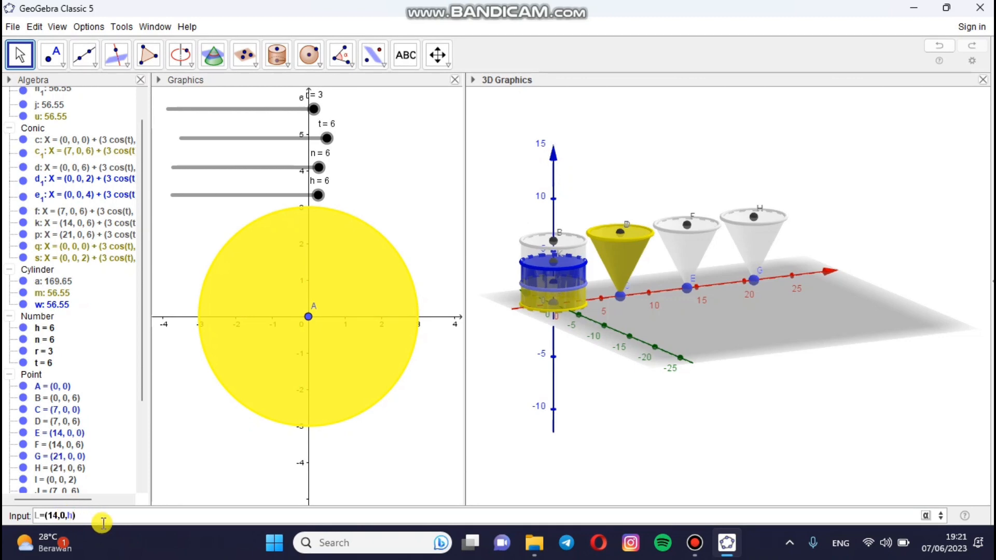
pyautogui.press('Return')
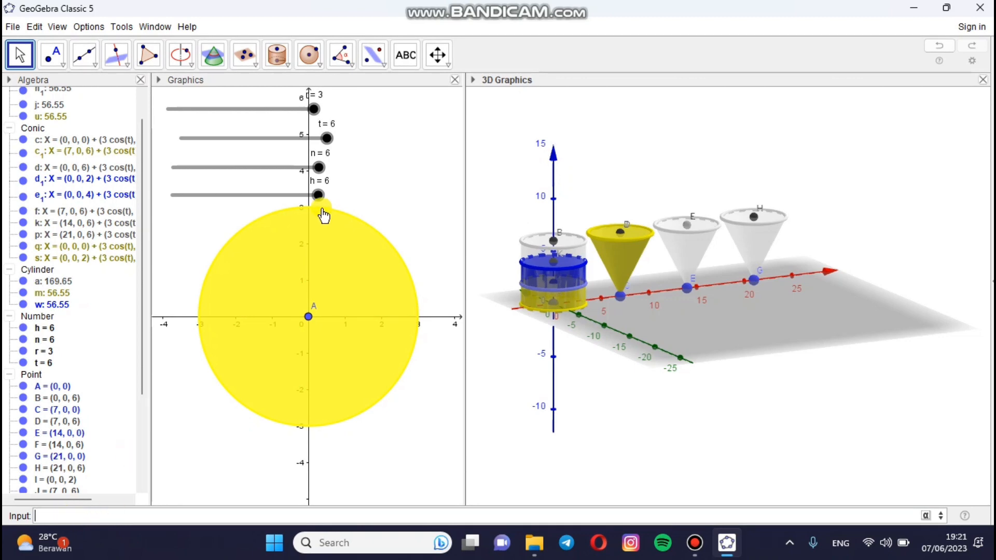
# - Lower slider h to 4, create a cone from base centre L to apex E with radius r, and return h to 6
pyautogui.moveTo(322, 196); pyautogui.dragTo(270, 195)
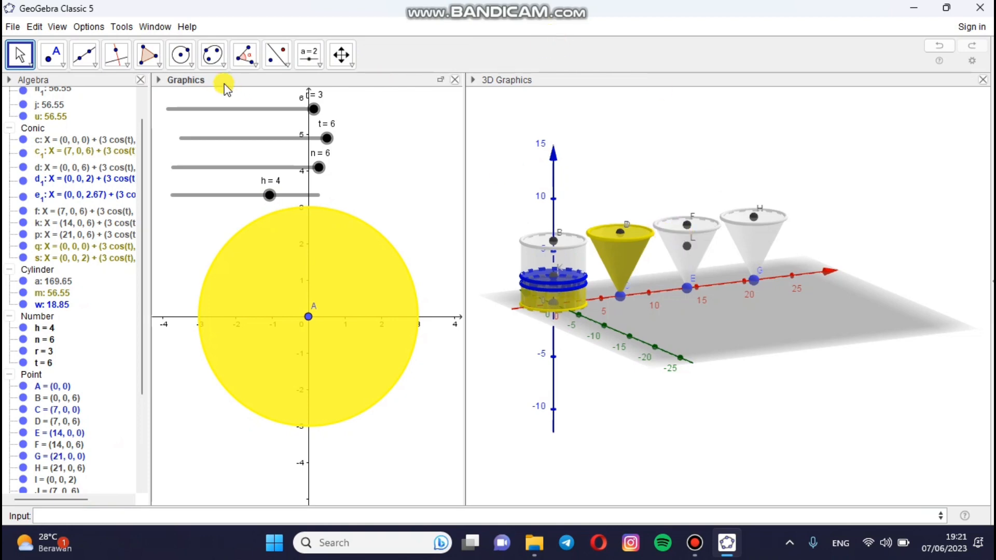
pyautogui.click(650, 152)
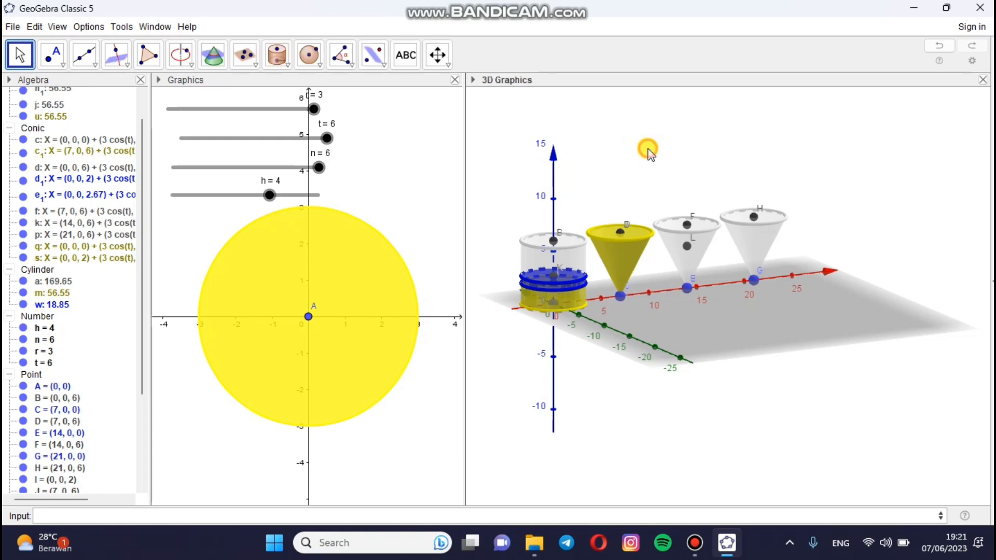
pyautogui.click(284, 64)
pyautogui.click(276, 212)
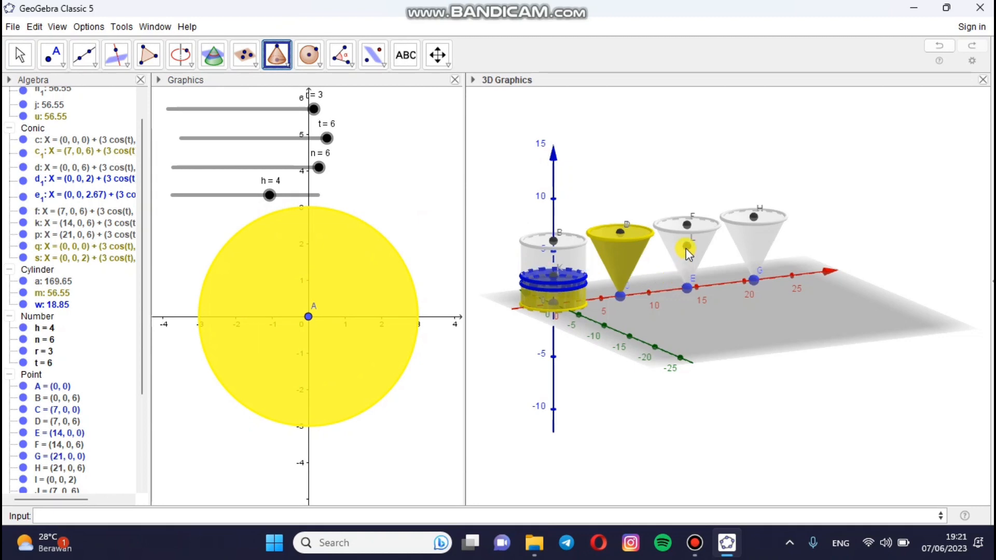
pyautogui.click(688, 285)
pyautogui.write('r')
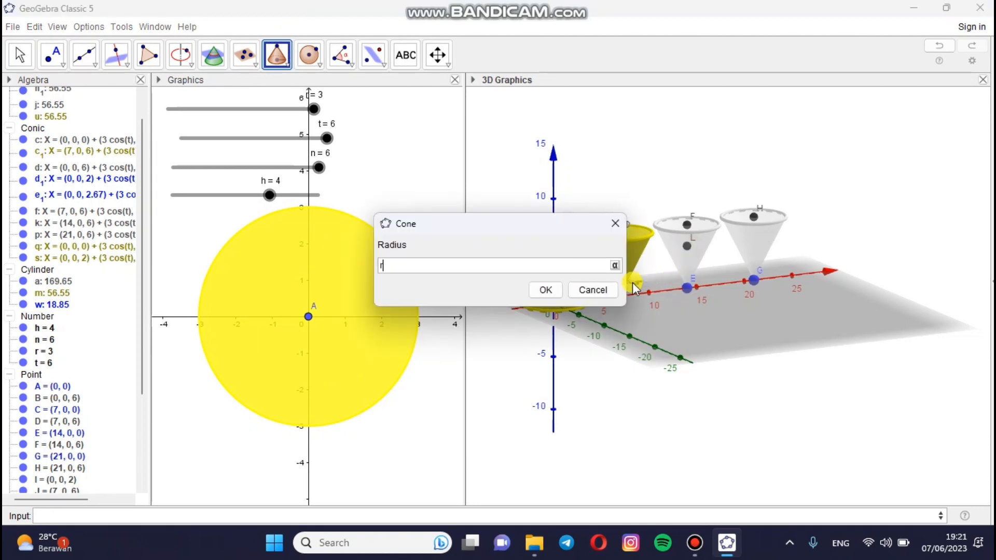
pyautogui.click(552, 292)
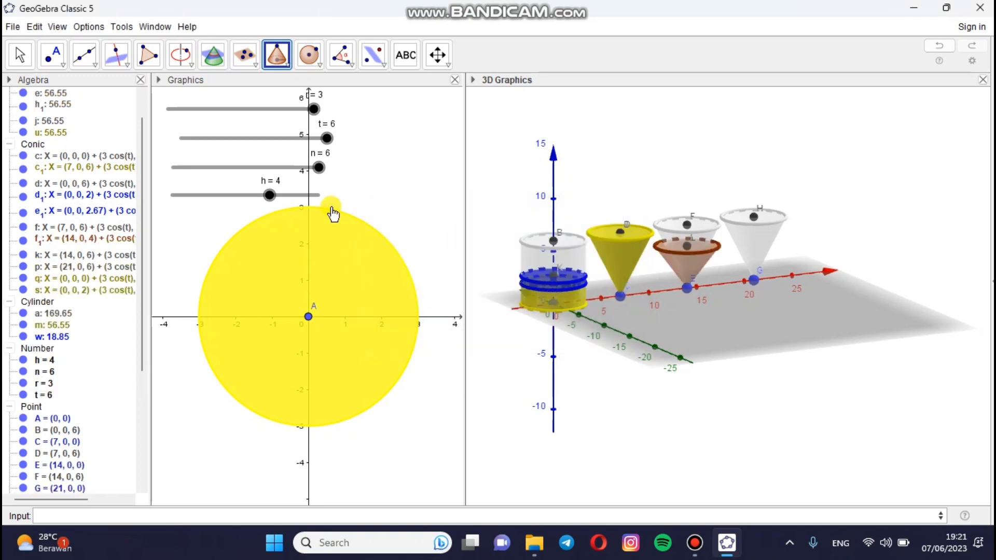
pyautogui.click(270, 196)
pyautogui.moveTo(270, 195); pyautogui.dragTo(318, 200)
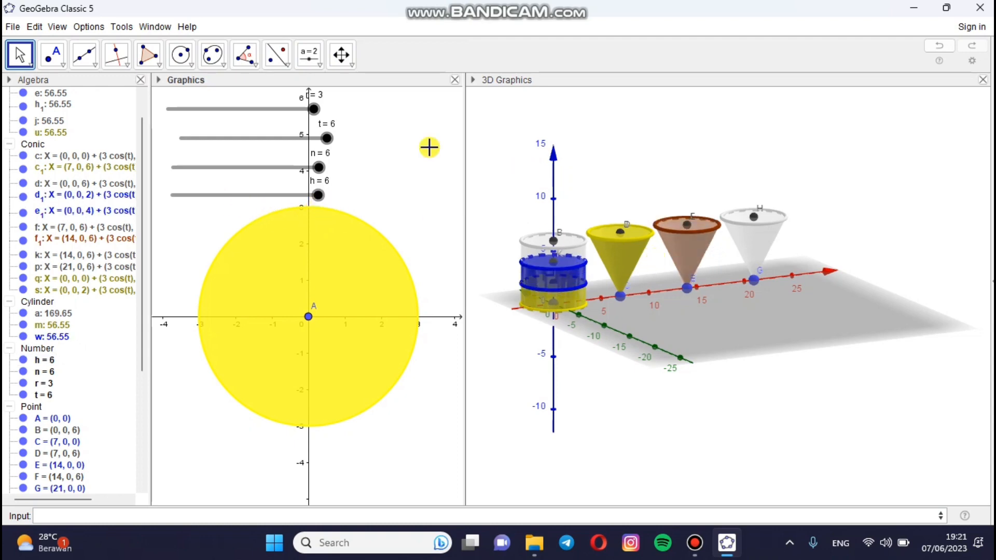
# - Recolour the cone with base centre L and apex E blue and raise its opacity to 75
pyautogui.moveTo(138, 134); pyautogui.dragTo(148, 105)
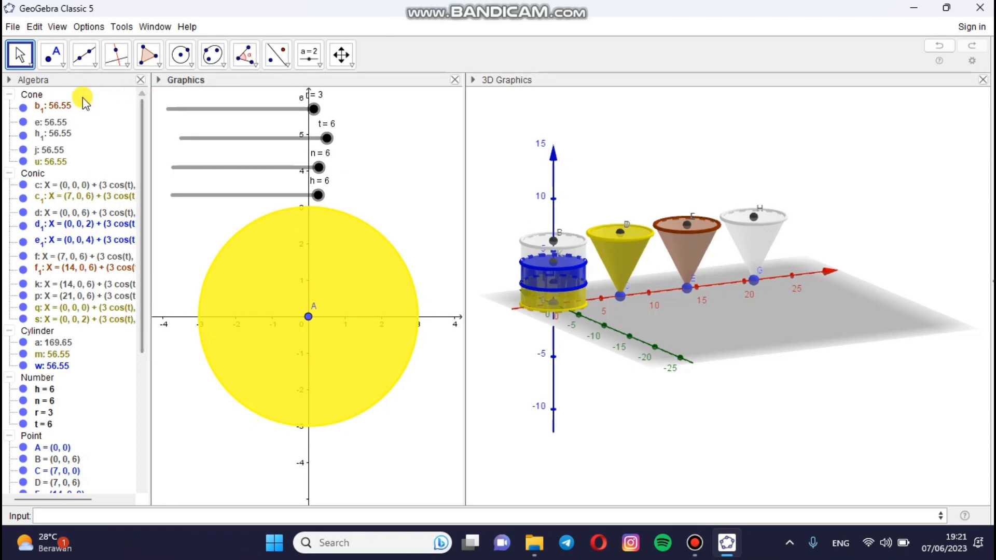
pyautogui.rightClick(56, 108)
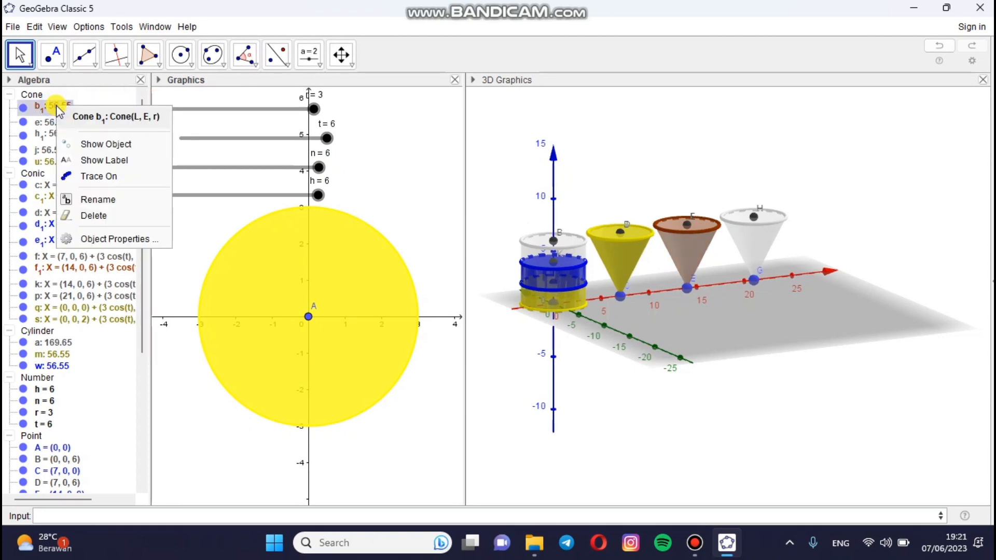
pyautogui.click(114, 240)
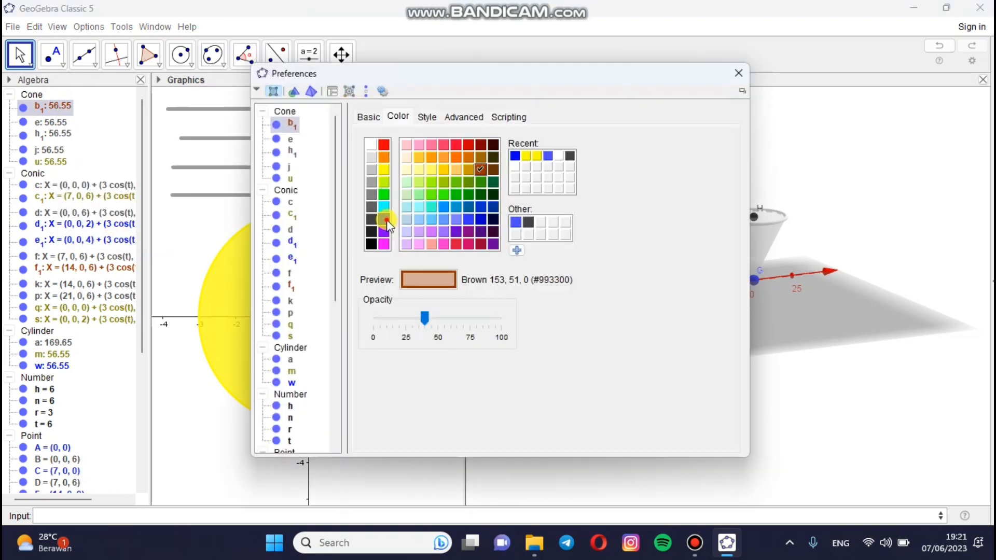
pyautogui.click(384, 219)
pyautogui.moveTo(424, 318); pyautogui.dragTo(449, 317)
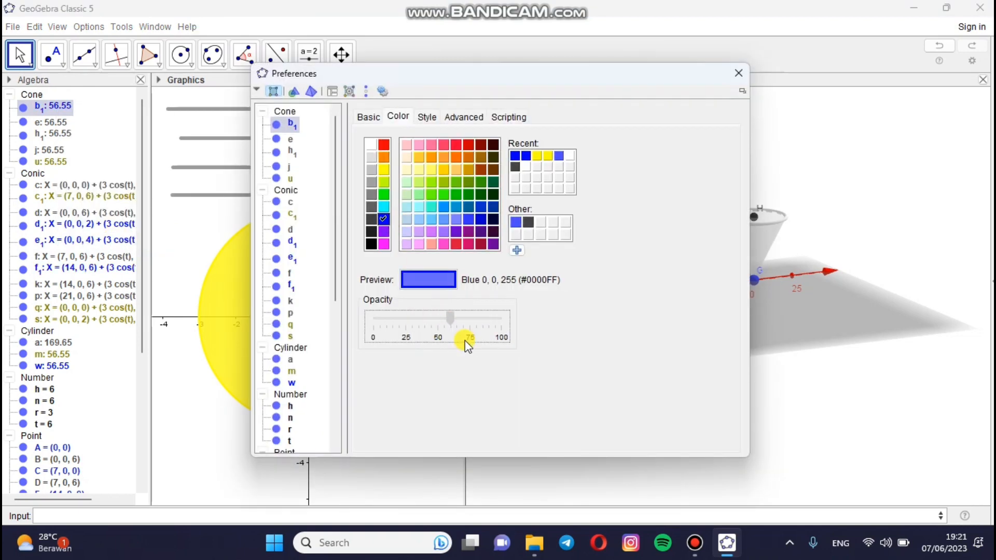
pyautogui.click(469, 342)
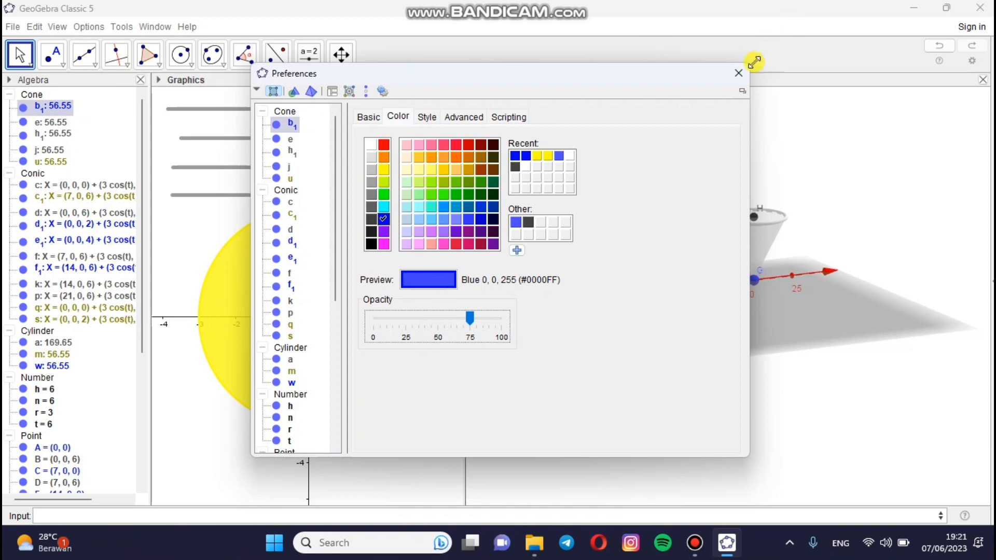
pyautogui.click(738, 73)
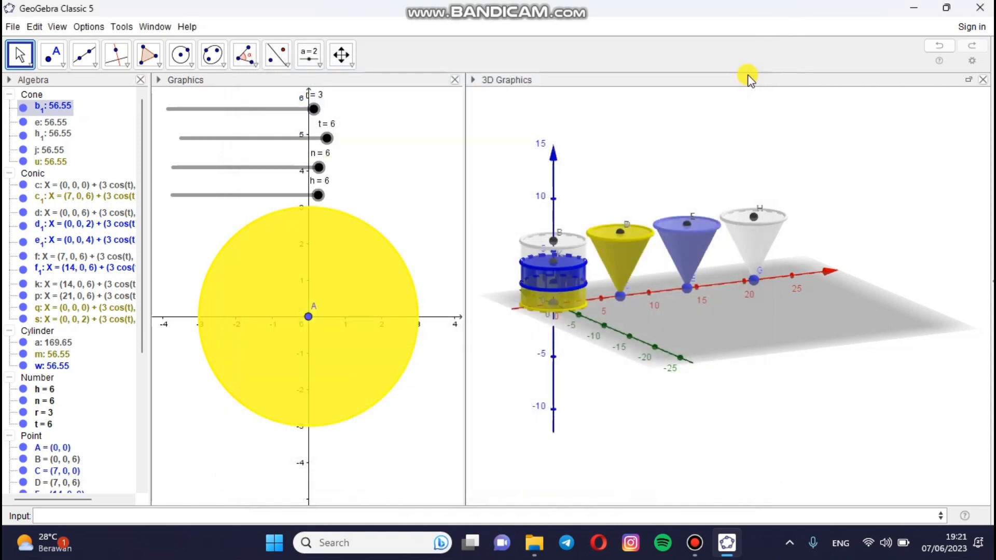
pyautogui.click(687, 224)
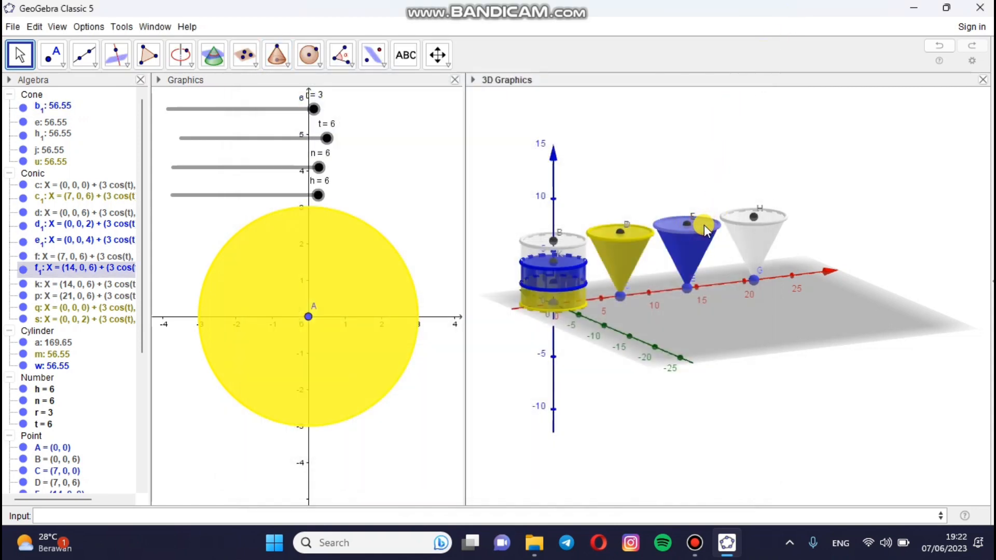
pyautogui.click(729, 183)
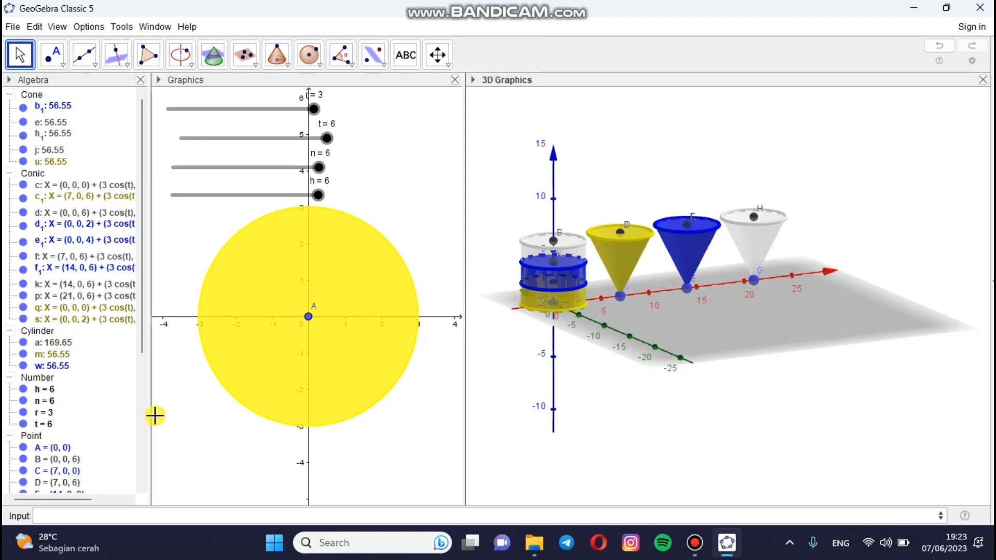
pyautogui.moveTo(145, 335); pyautogui.dragTo(81, 424)
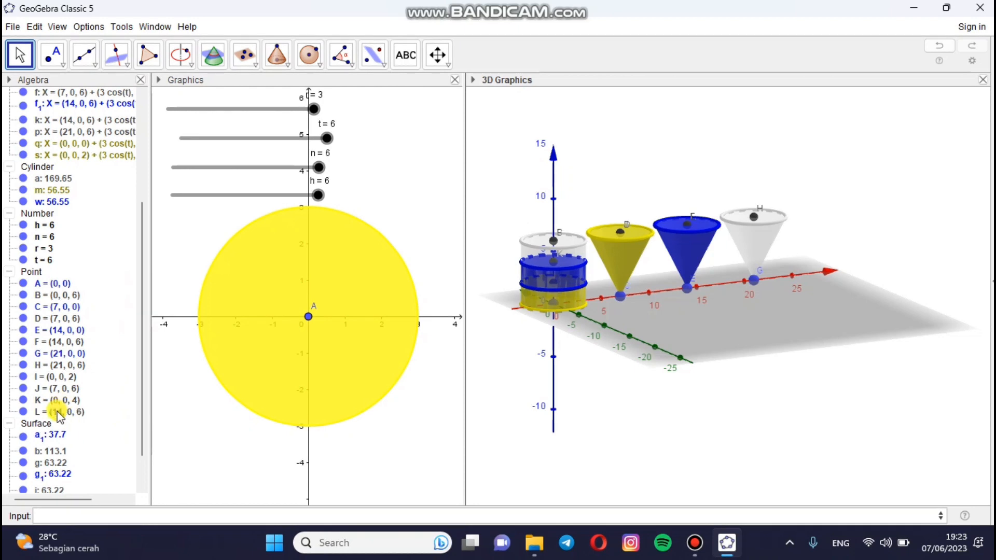
pyautogui.click(65, 516)
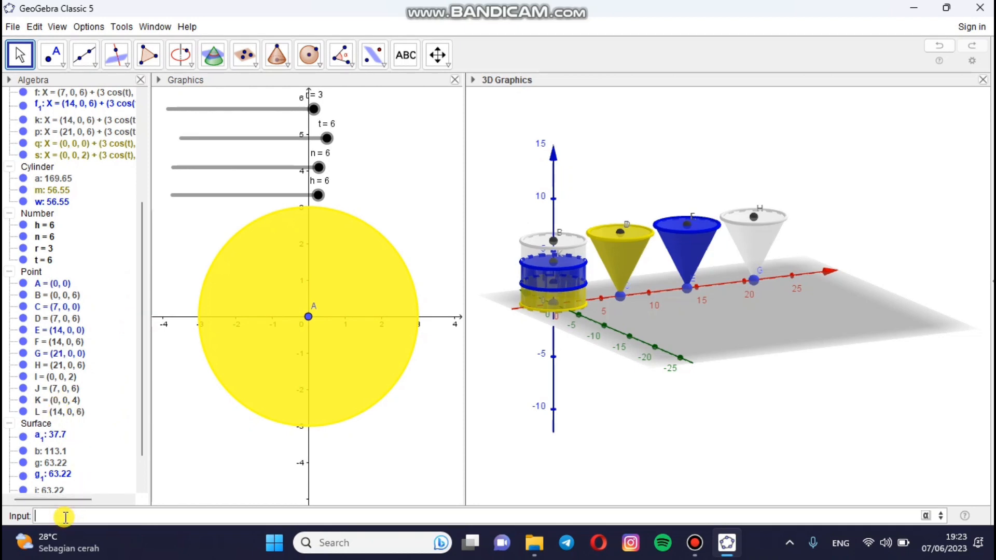
pyautogui.write('M=(0,0')
pyautogui.press('BackSpace')
pyautogui.press('BackSpace')
pyautogui.press('BackSpace')
pyautogui.press('BackSpace')
pyautogui.press('BackSpace')
pyautogui.press('BackSpace')
pyautogui.press('BackSpace')
pyautogui.press('BackSpace')
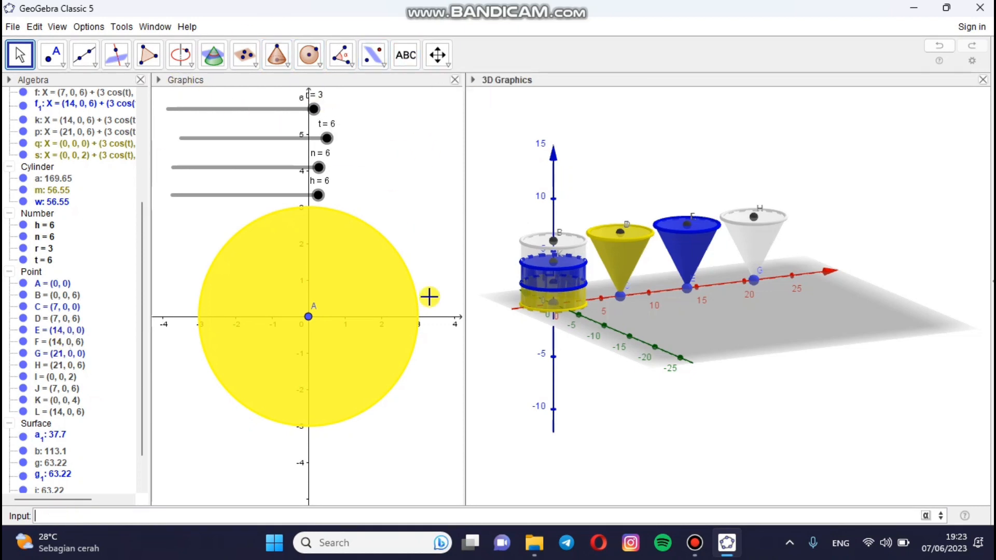
# - Create a number slider q with minimum 0, maximum 6 and increment 1 below slider h
pyautogui.click(409, 204)
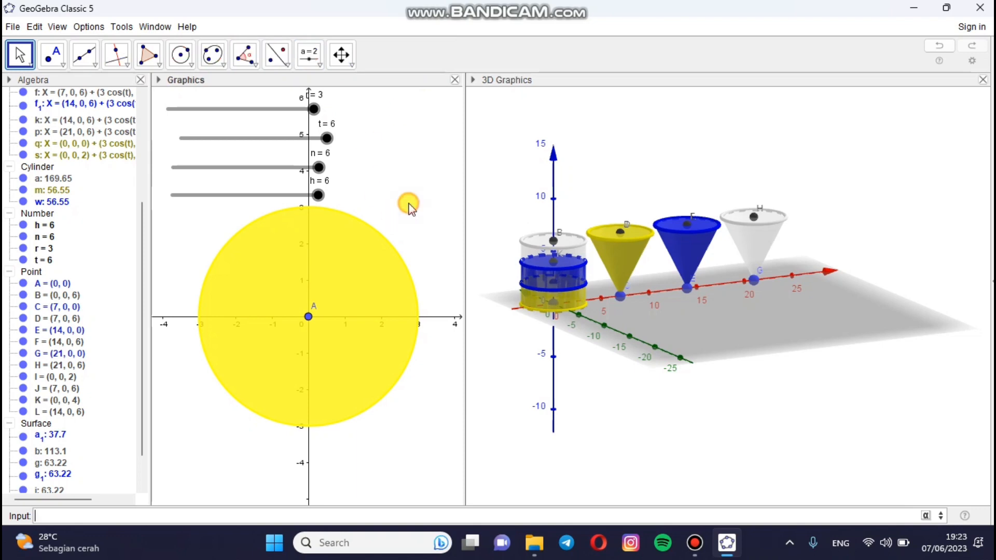
pyautogui.click(316, 65)
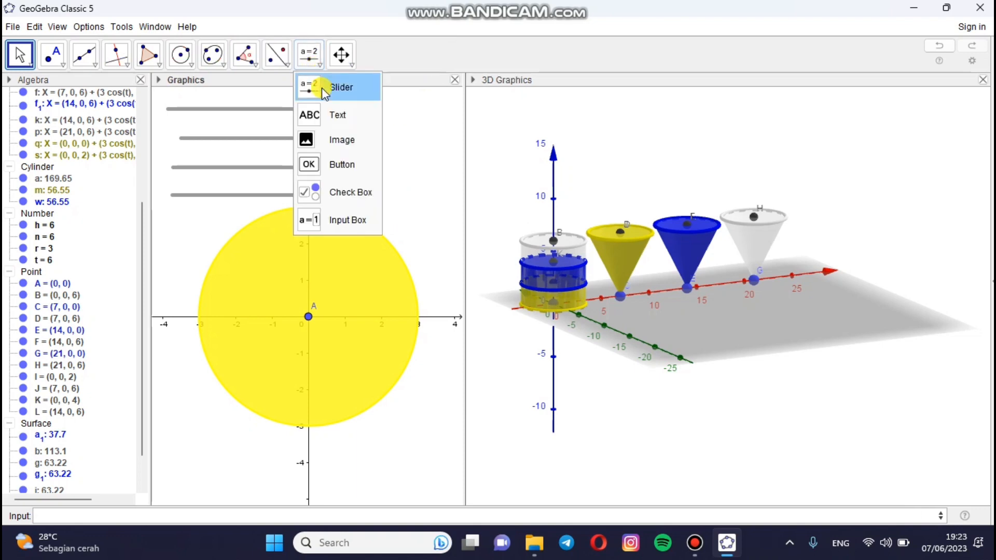
pyautogui.click(329, 85)
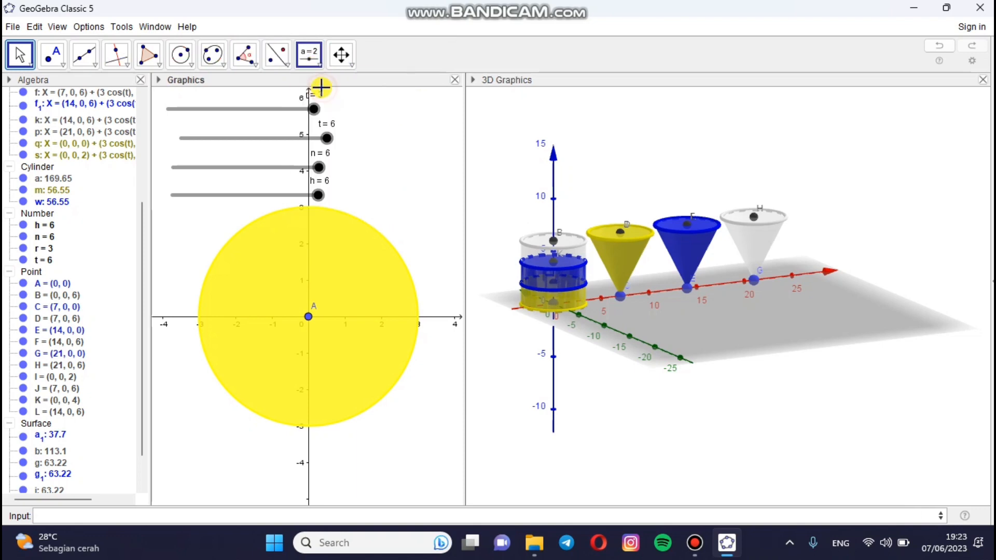
pyautogui.click(173, 225)
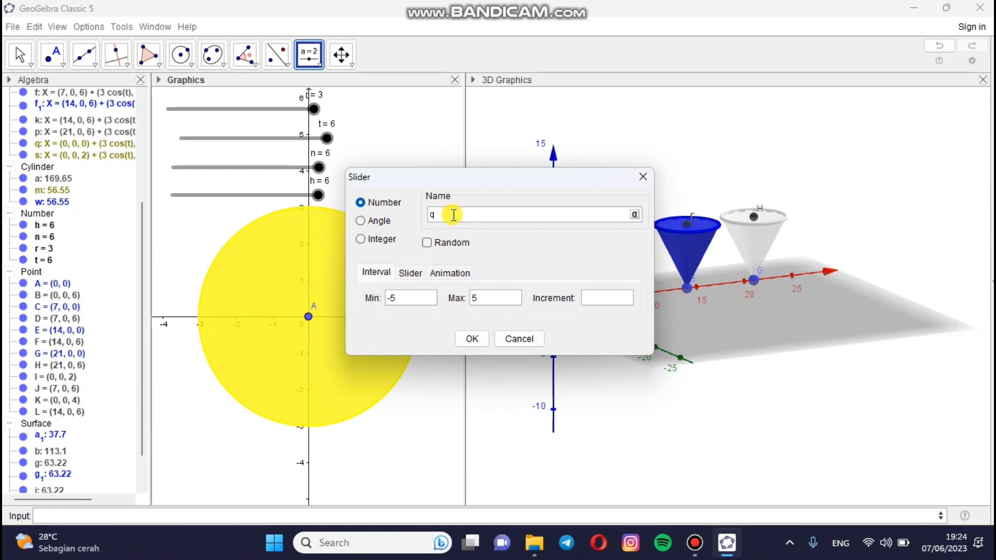
pyautogui.click(415, 302)
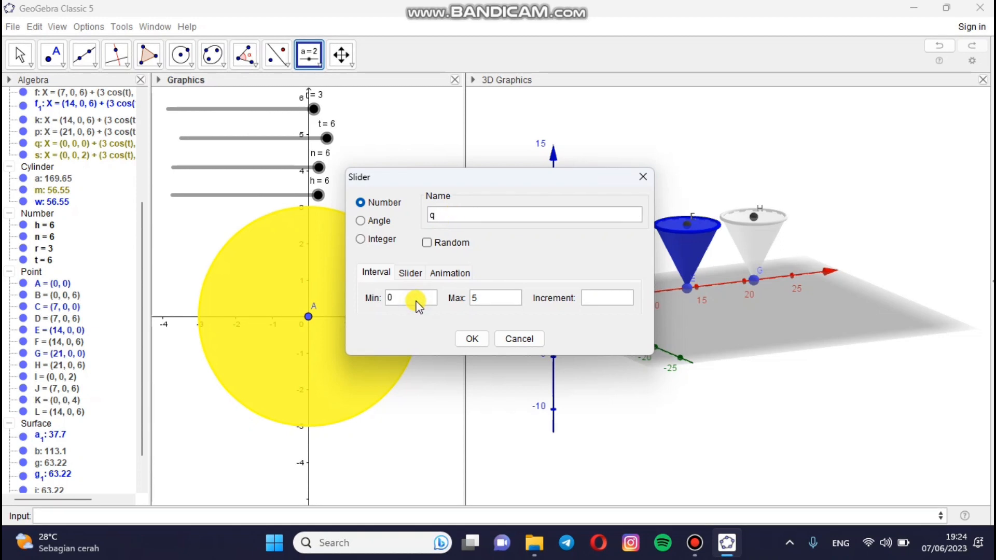
pyautogui.click(498, 295)
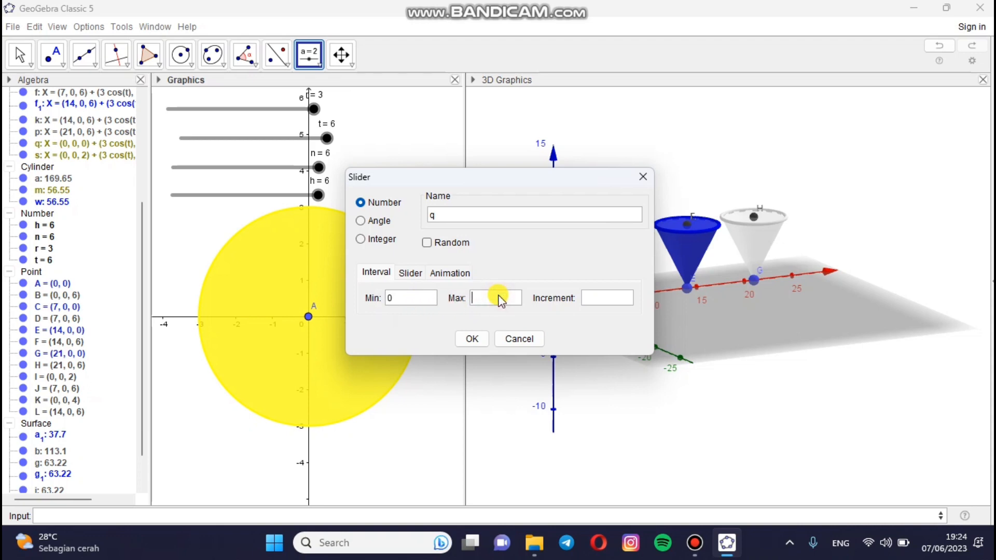
pyautogui.click(604, 295)
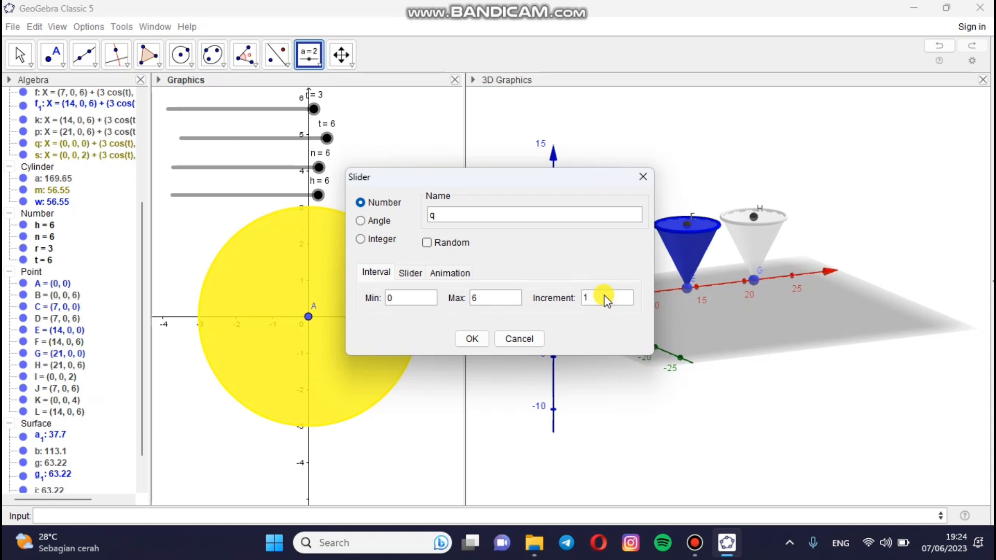
pyautogui.click(469, 339)
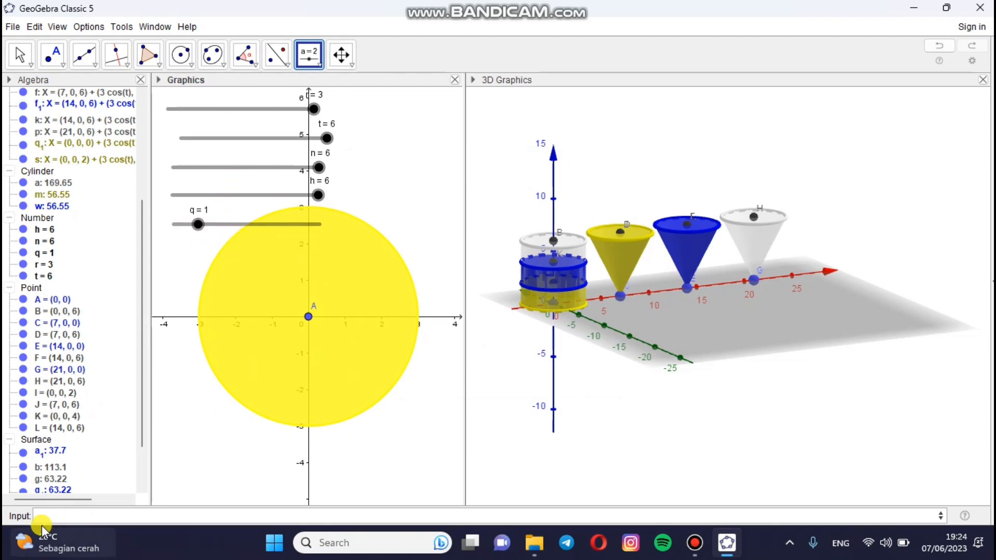
pyautogui.moveTo(45, 528)
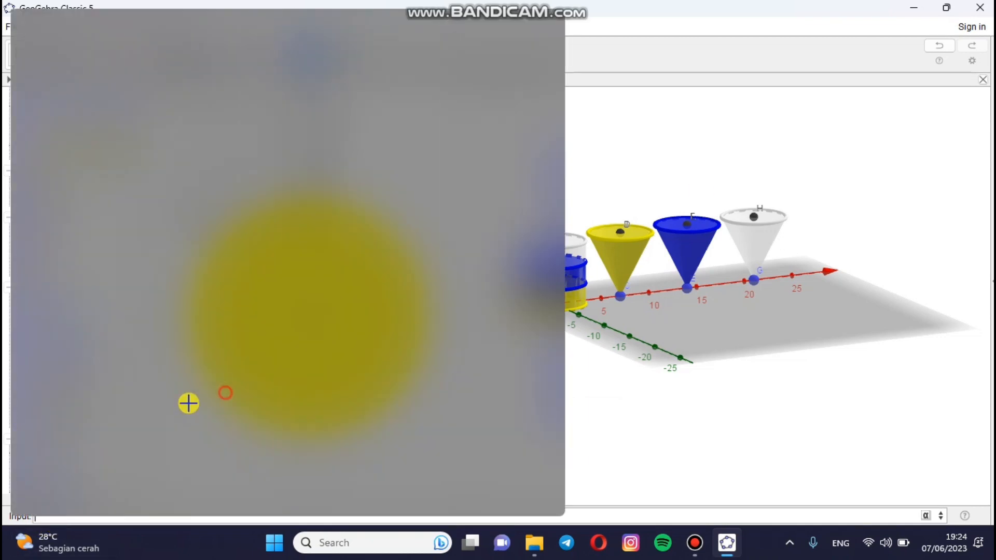
pyautogui.click(227, 386)
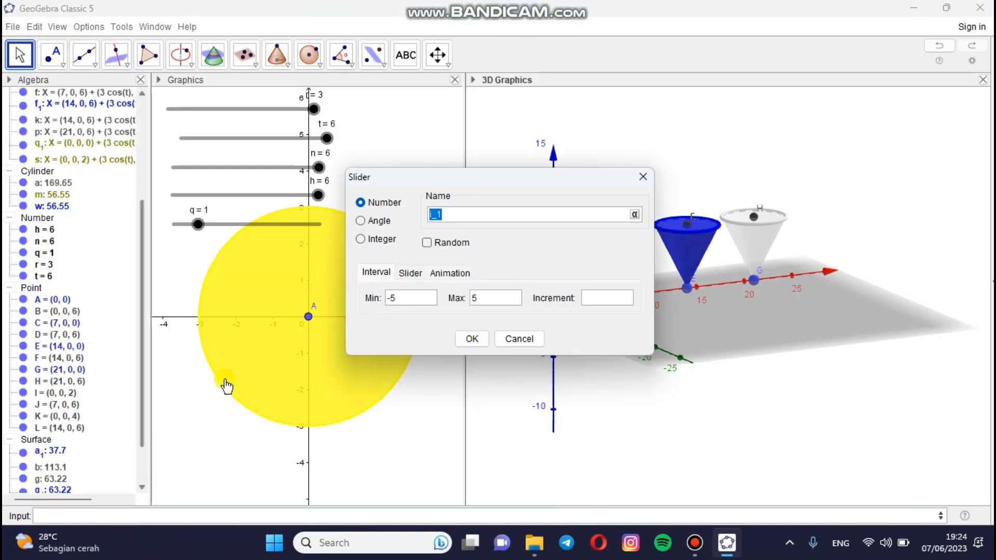
pyautogui.click(519, 339)
# - Define point M on the vertical axis as M=(0,0,q) and raise slider q to 5
pyautogui.click(100, 514)
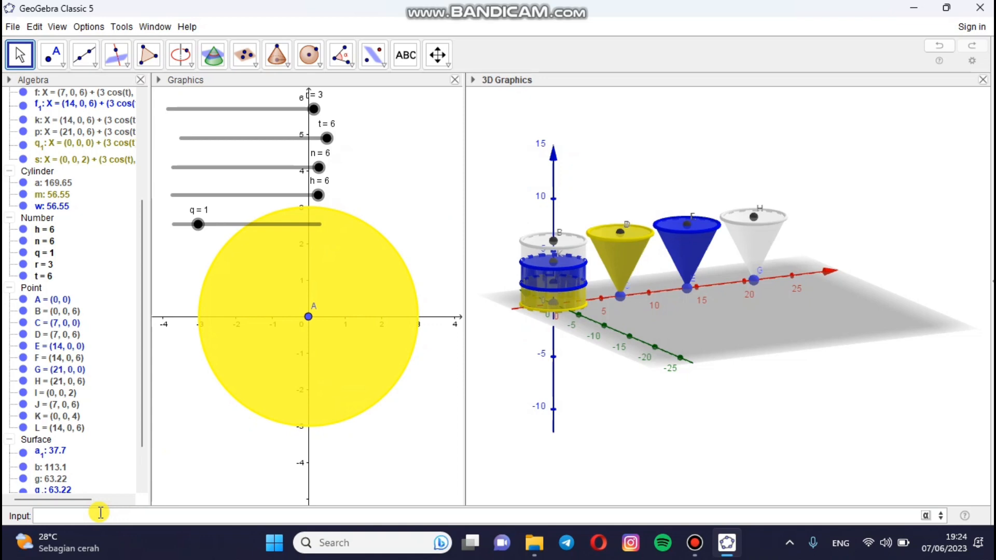
pyautogui.write('M=(0,0,')
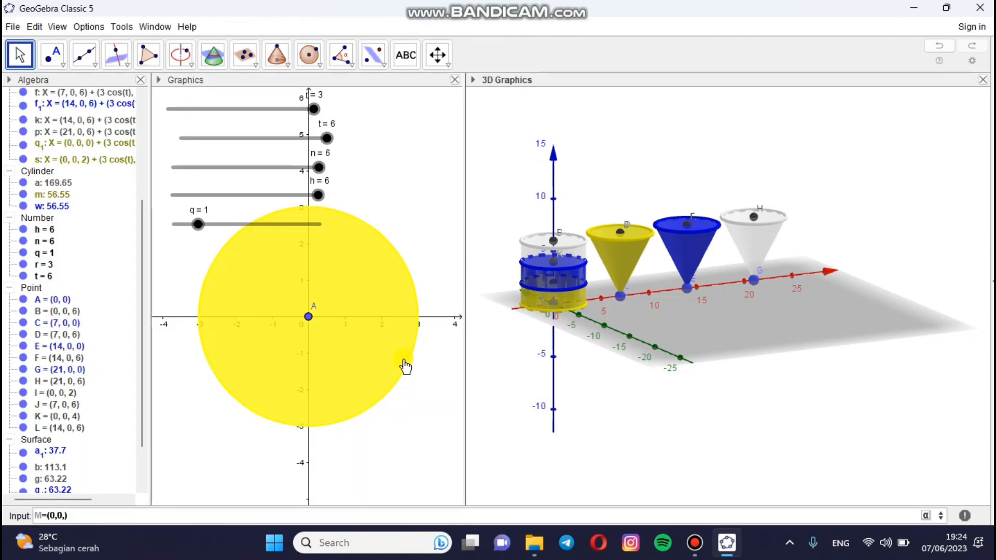
pyautogui.write('1')
pyautogui.press('Return')
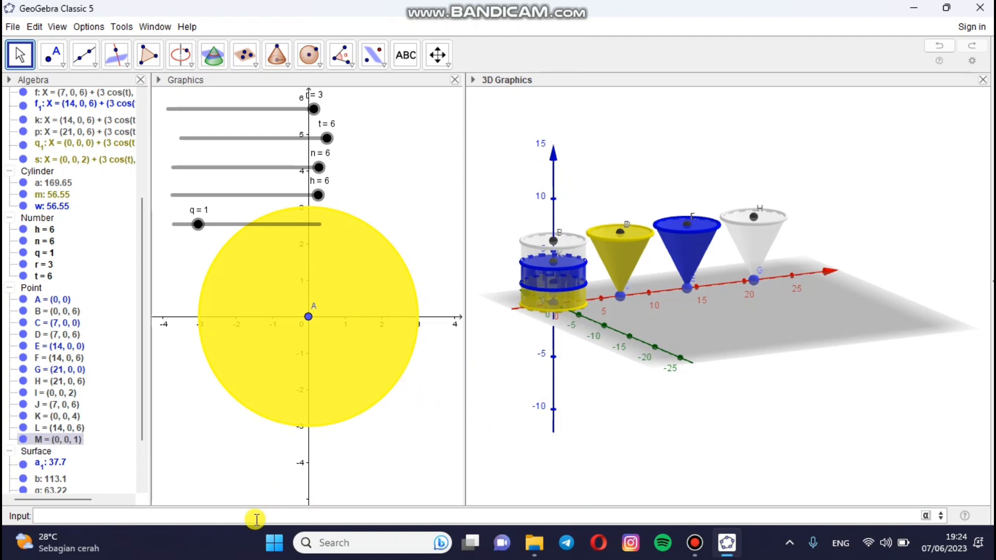
pyautogui.moveTo(199, 225); pyautogui.dragTo(292, 224)
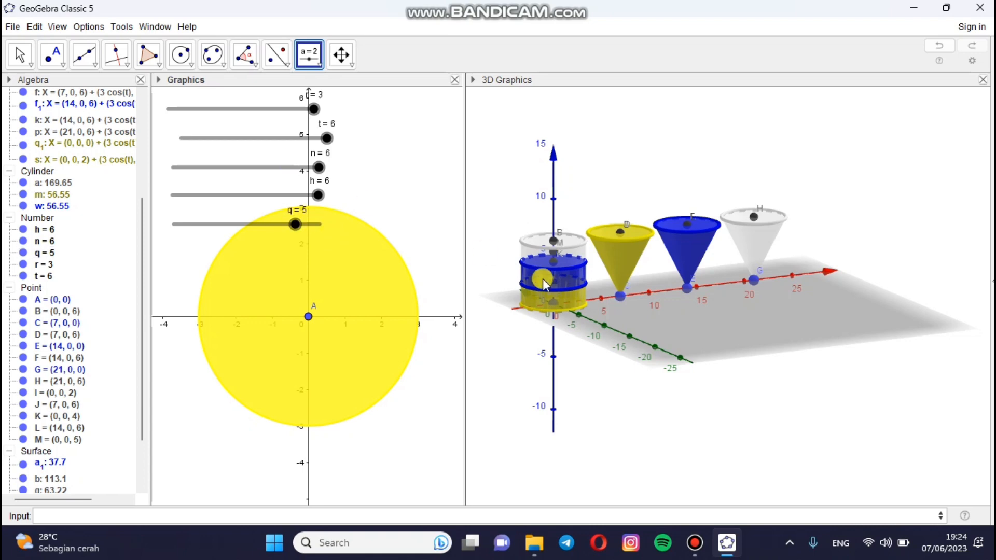
# - Try to create a cylinder between points M and K on the vertical axis, and undo the misplaced point
pyautogui.click(509, 132)
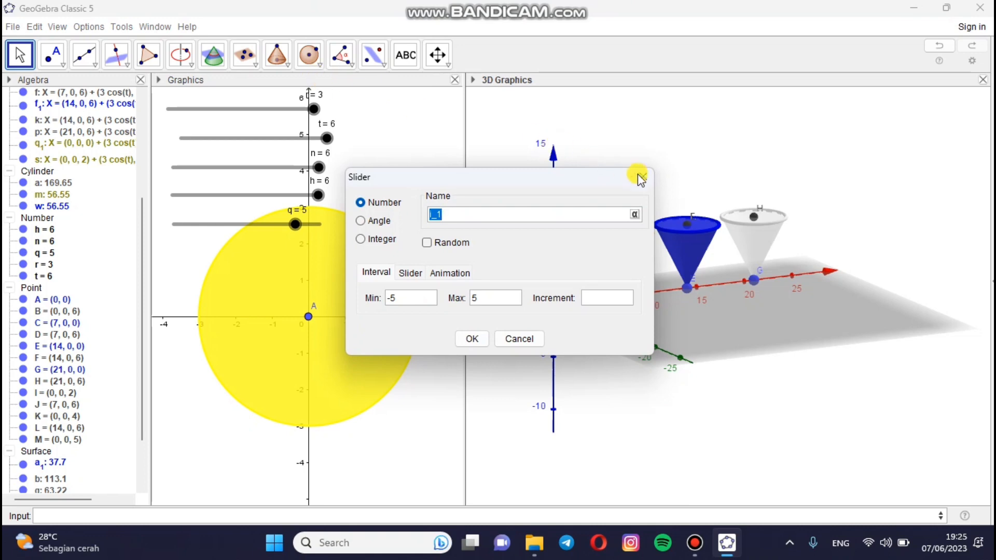
pyautogui.click(517, 338)
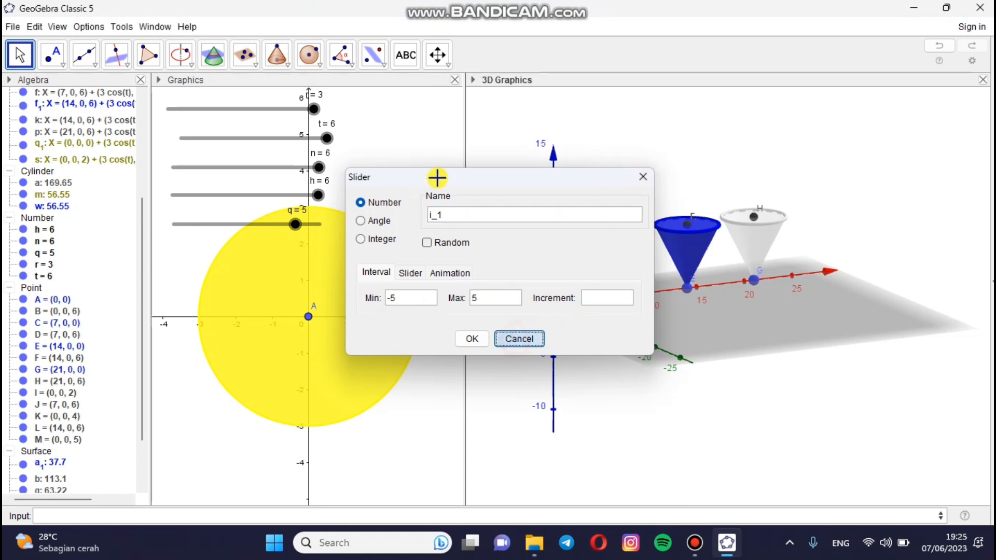
pyautogui.click(286, 65)
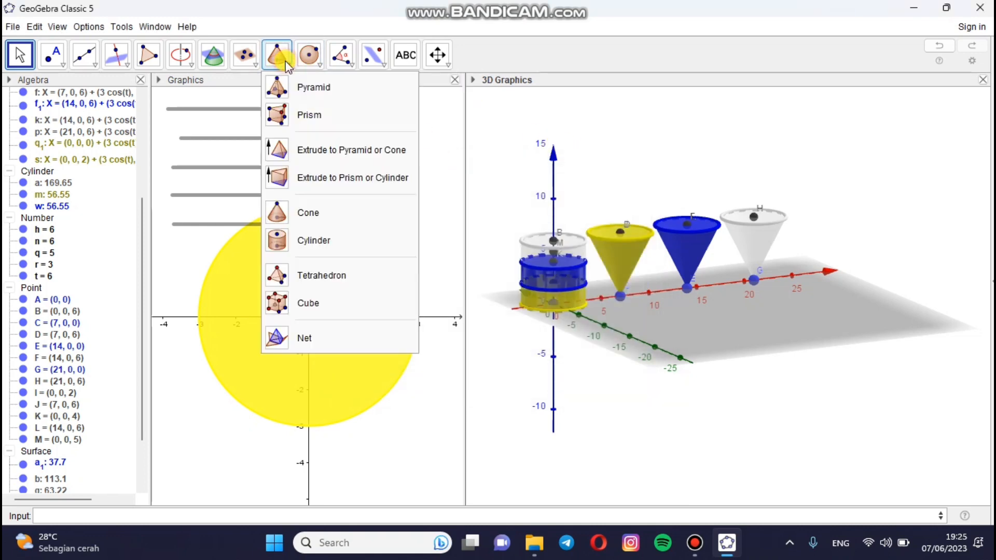
pyautogui.click(290, 240)
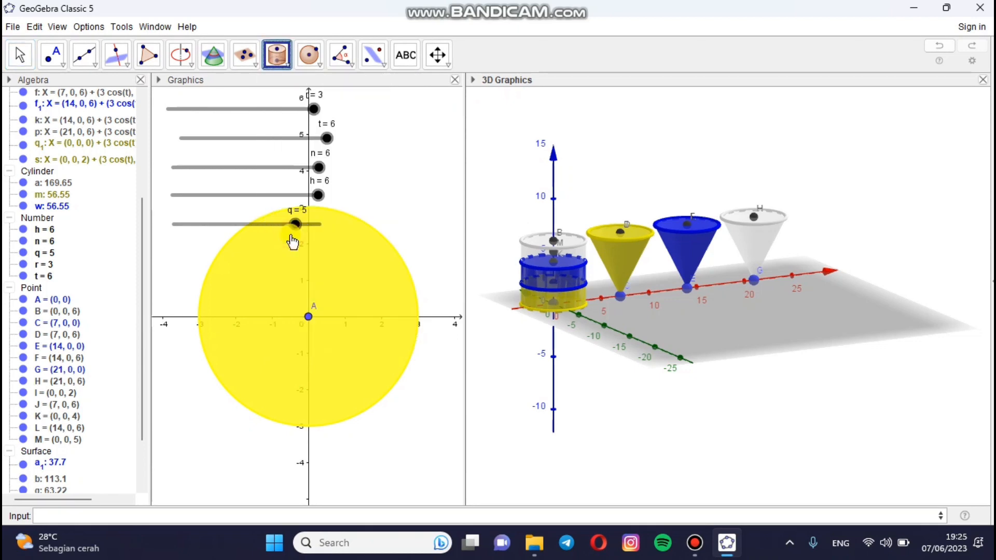
pyautogui.click(552, 262)
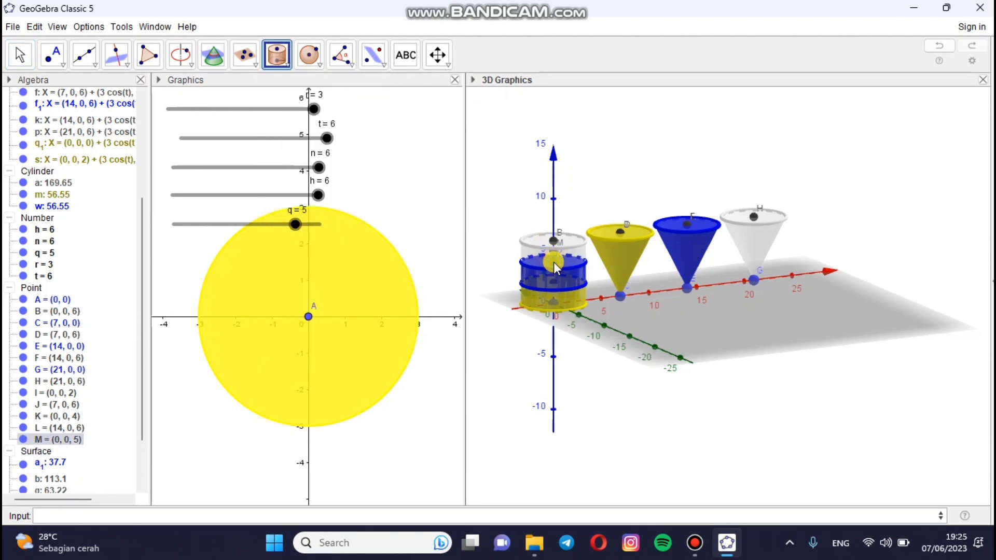
pyautogui.click(552, 265)
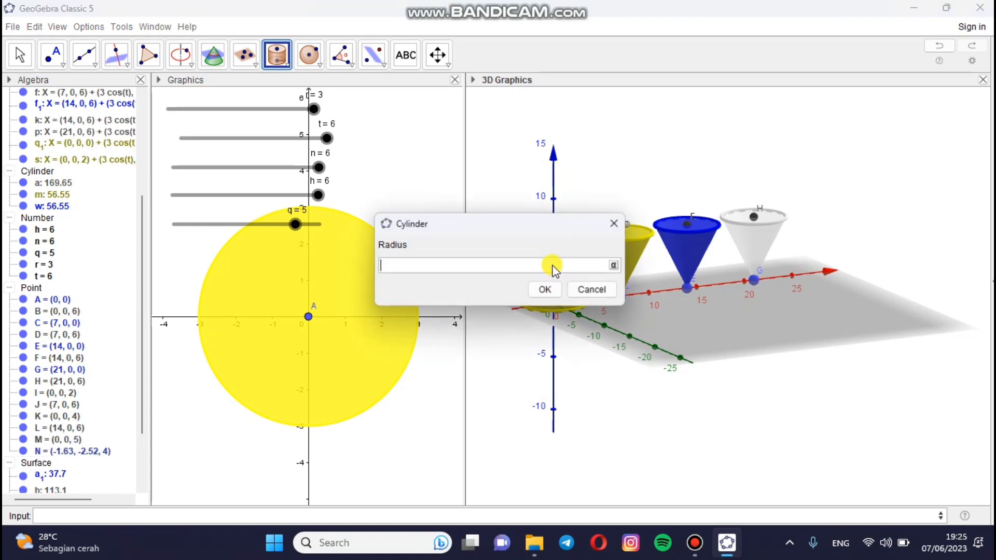
pyautogui.click(618, 232)
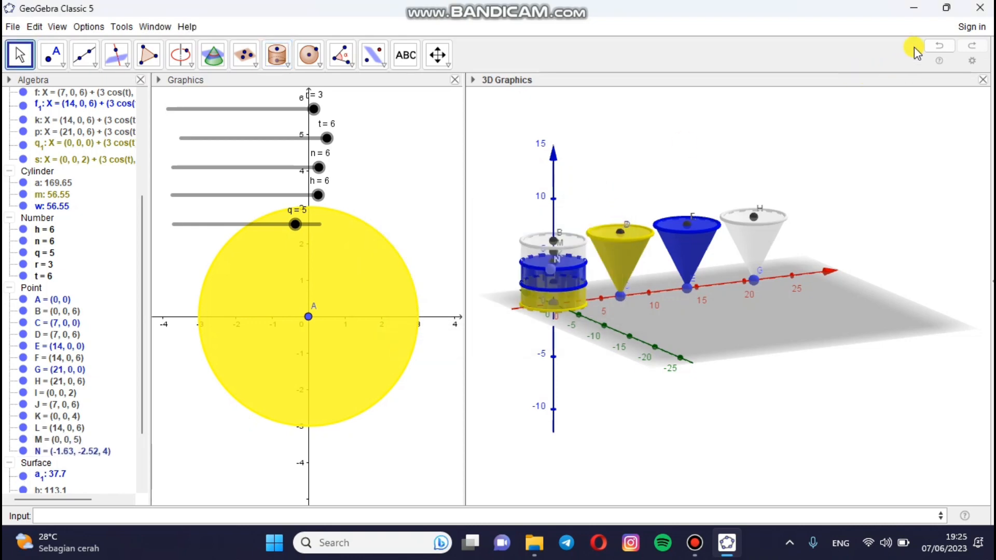
pyautogui.click(936, 46)
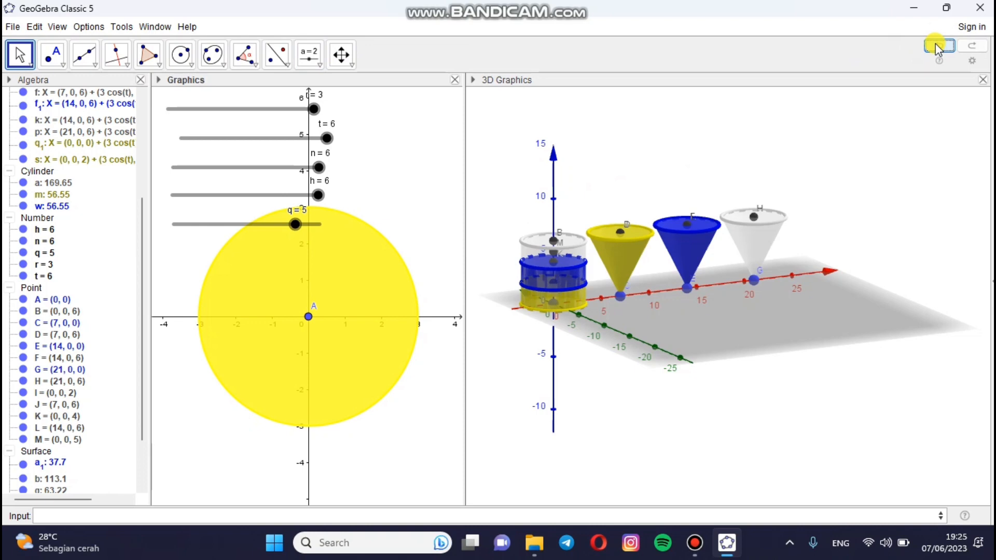
pyautogui.click(516, 173)
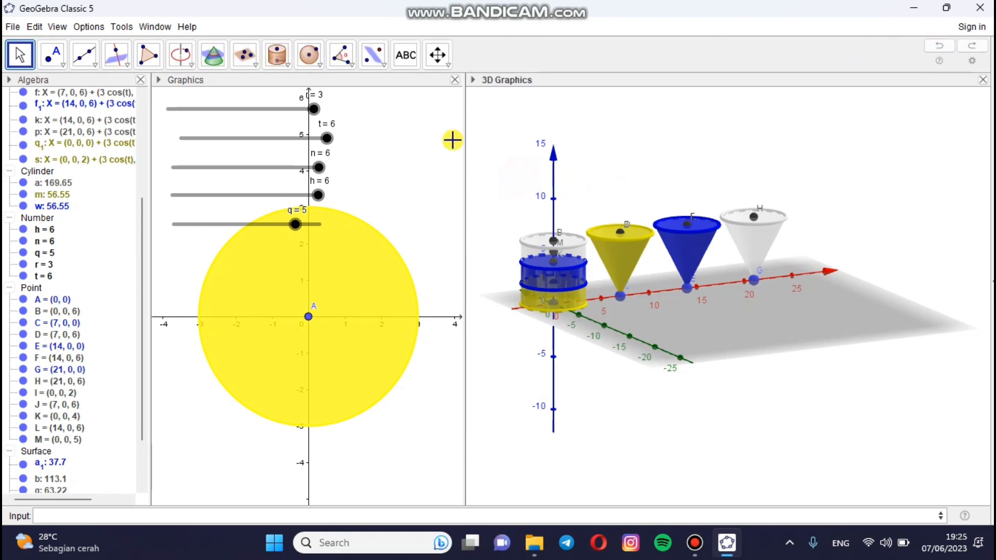
pyautogui.click(286, 62)
pyautogui.click(288, 64)
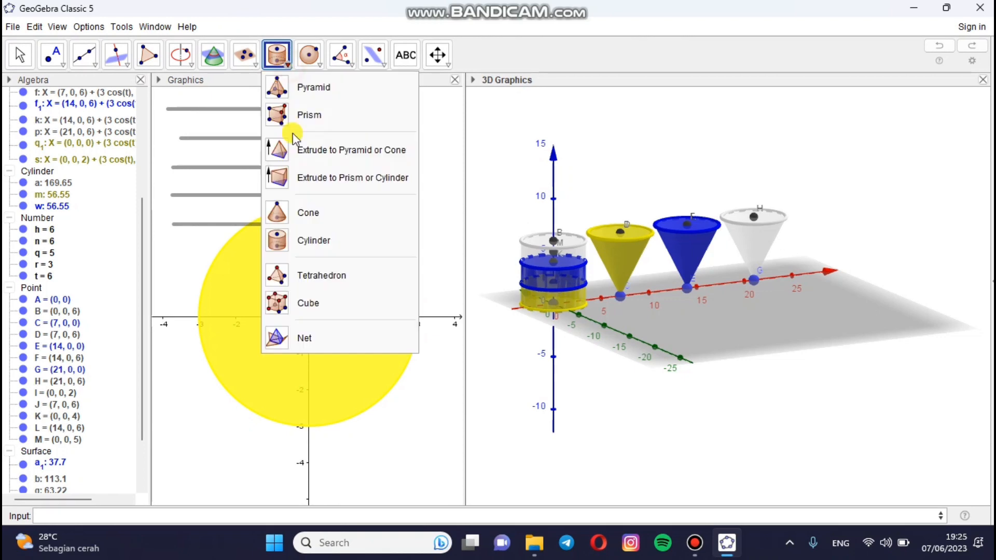
pyautogui.click(314, 242)
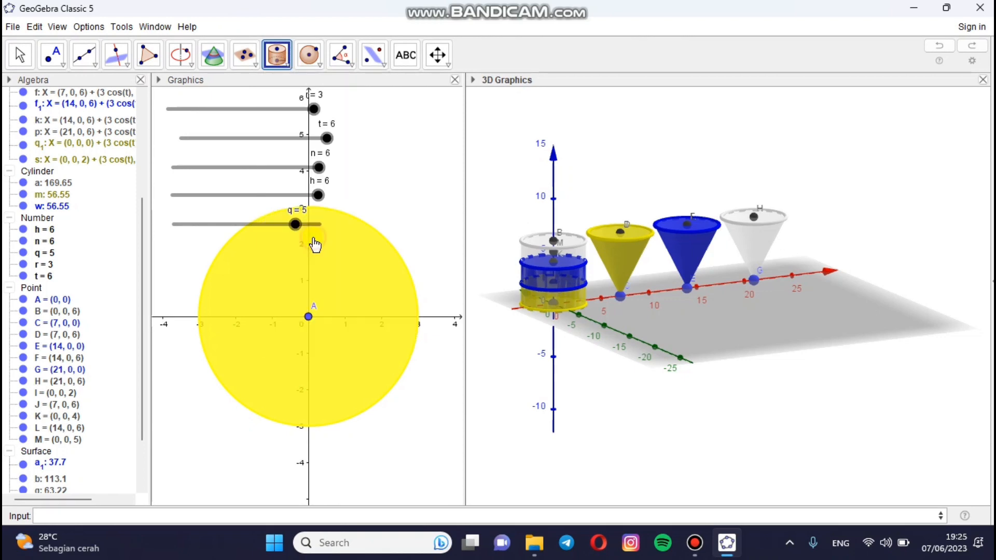
pyautogui.click(553, 262)
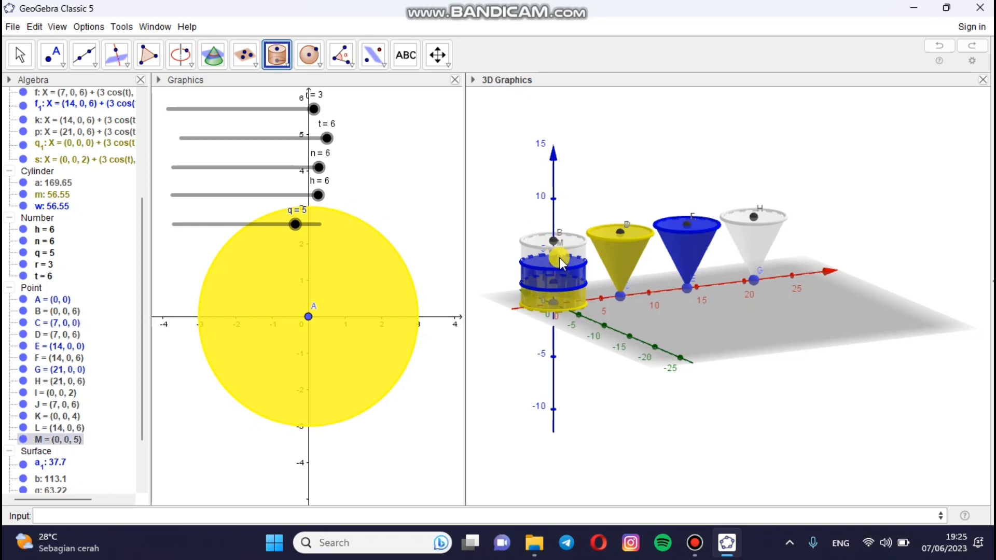
pyautogui.click(553, 263)
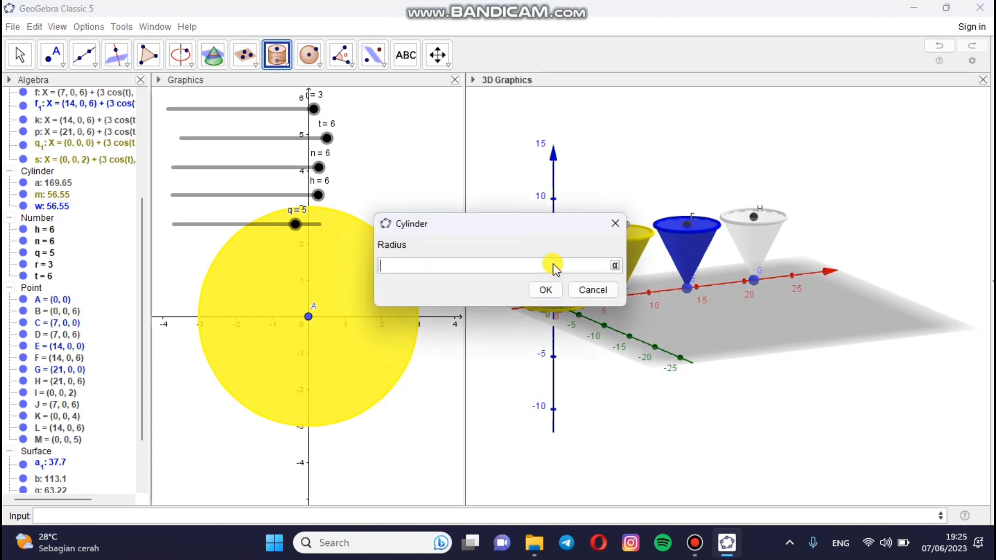
pyautogui.click(615, 224)
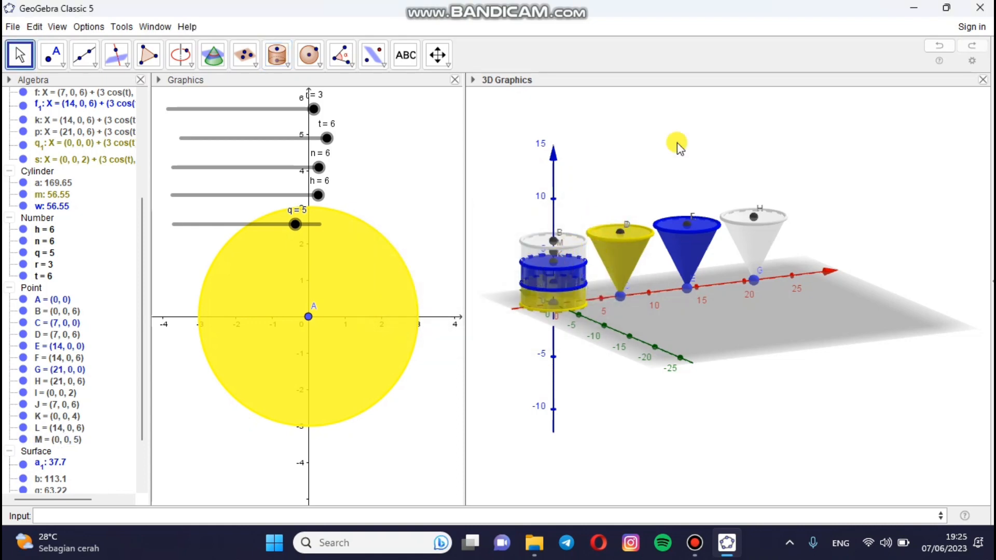
# - Raise slider q to its maximum of 6
pyautogui.moveTo(297, 228); pyautogui.dragTo(330, 218)
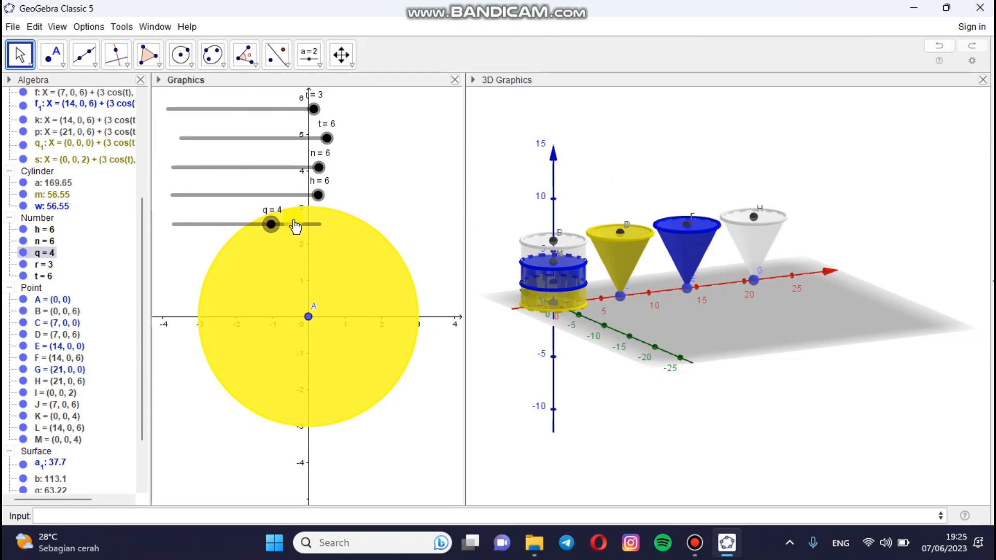
pyautogui.click(331, 137)
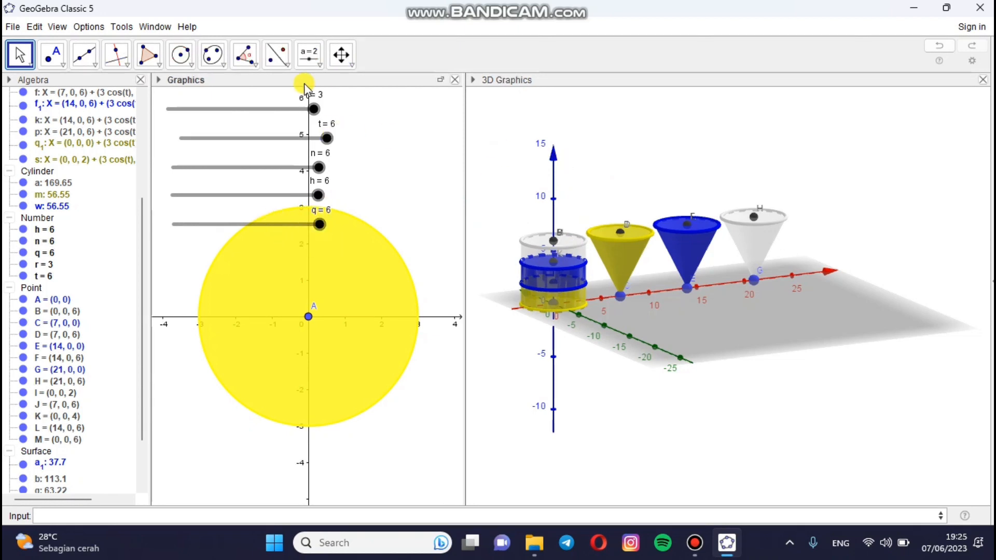
pyautogui.click(620, 100)
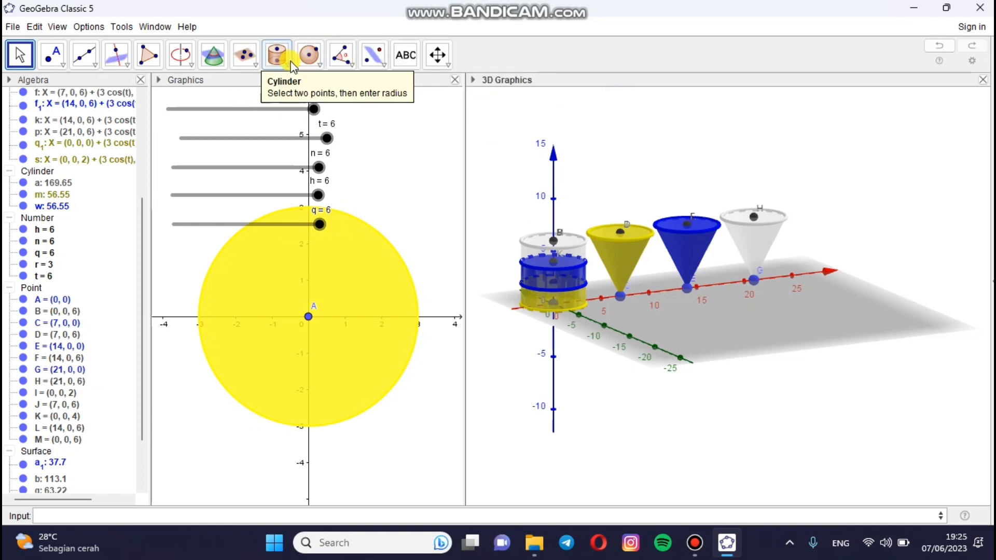
# - Create a cylinder on the vertical axis from point K to point M with radius r
pyautogui.click(278, 56)
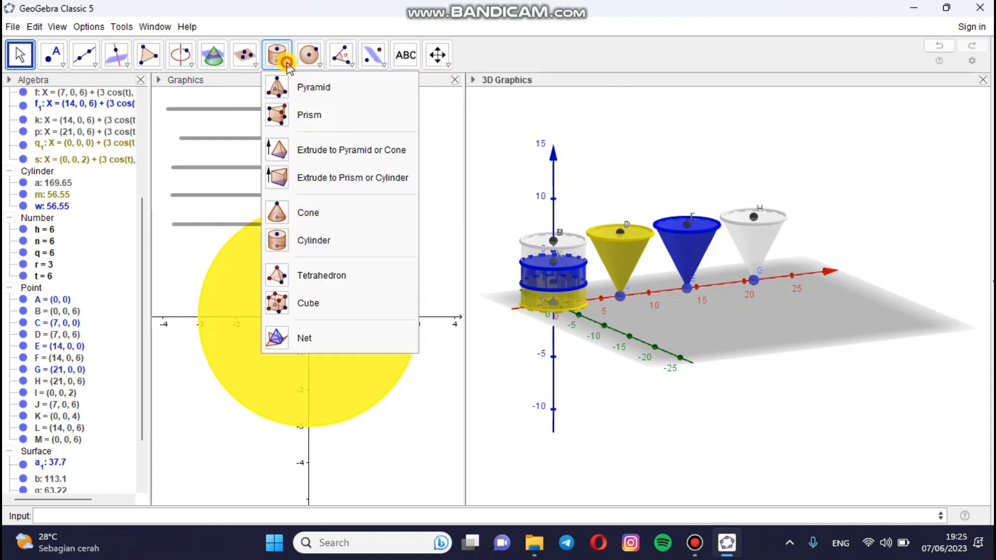
pyautogui.click(316, 240)
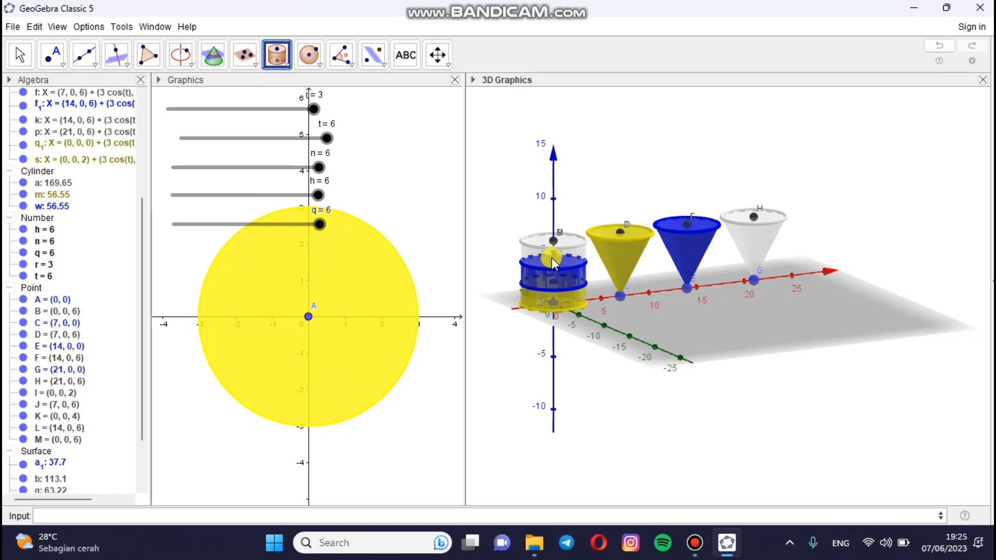
pyautogui.click(552, 258)
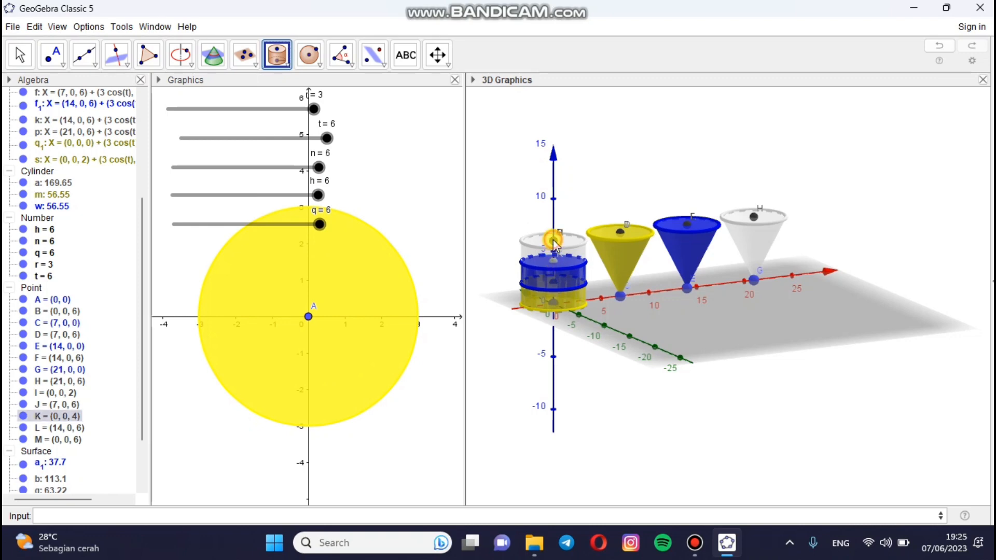
pyautogui.click(554, 241)
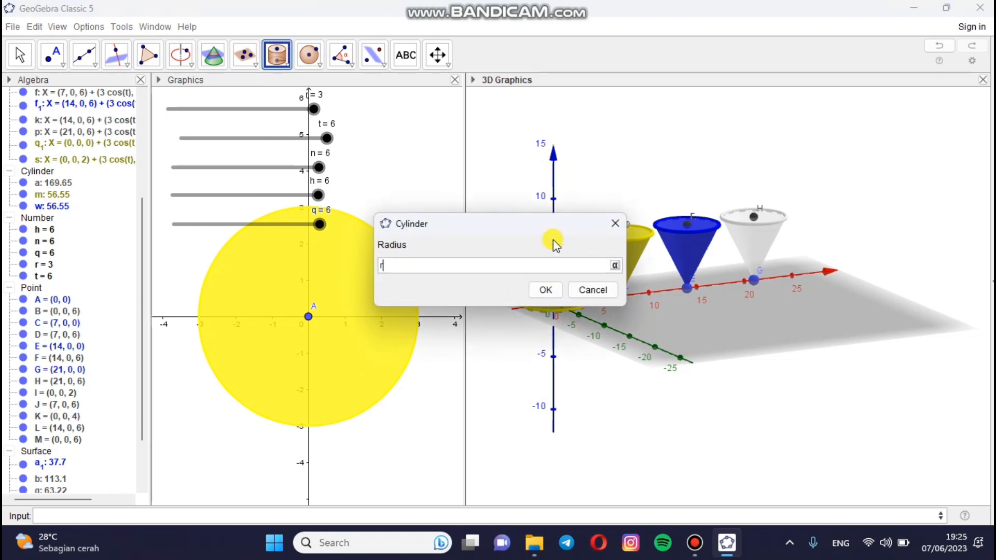
pyautogui.click(546, 289)
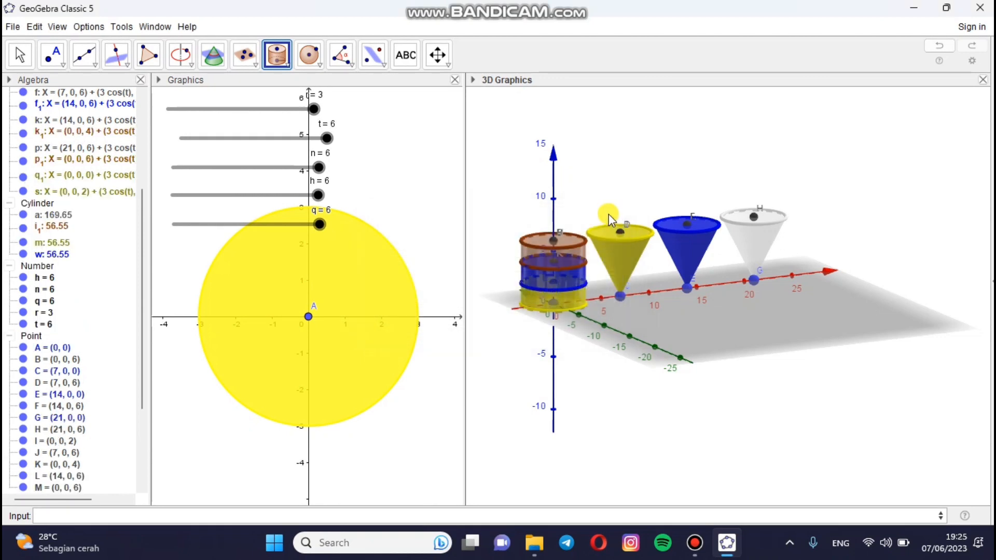
pyautogui.click(613, 202)
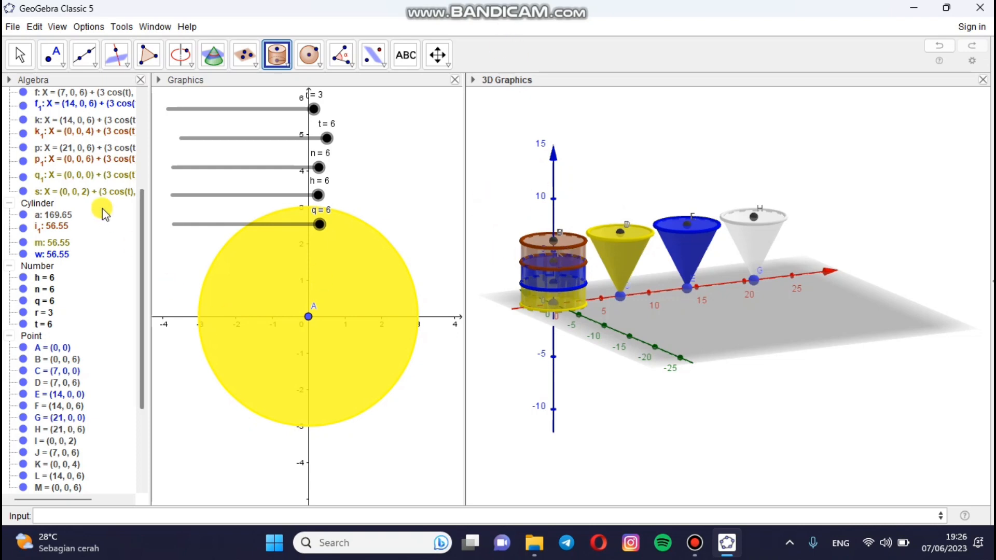
# - Recolour the cylinder between points K and M red and raise its opacity to 75
pyautogui.click(61, 224)
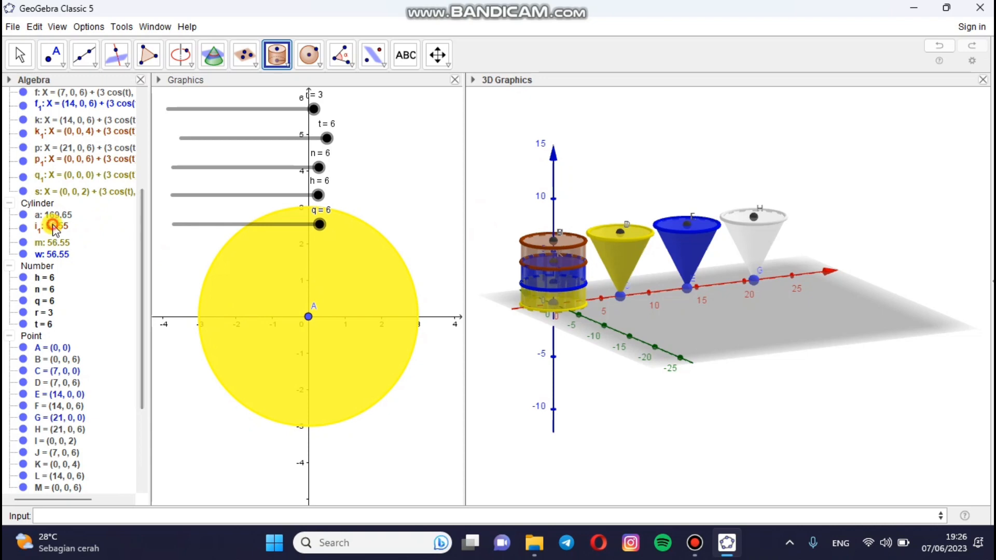
pyautogui.doubleClick(52, 226)
pyautogui.rightClick(52, 227)
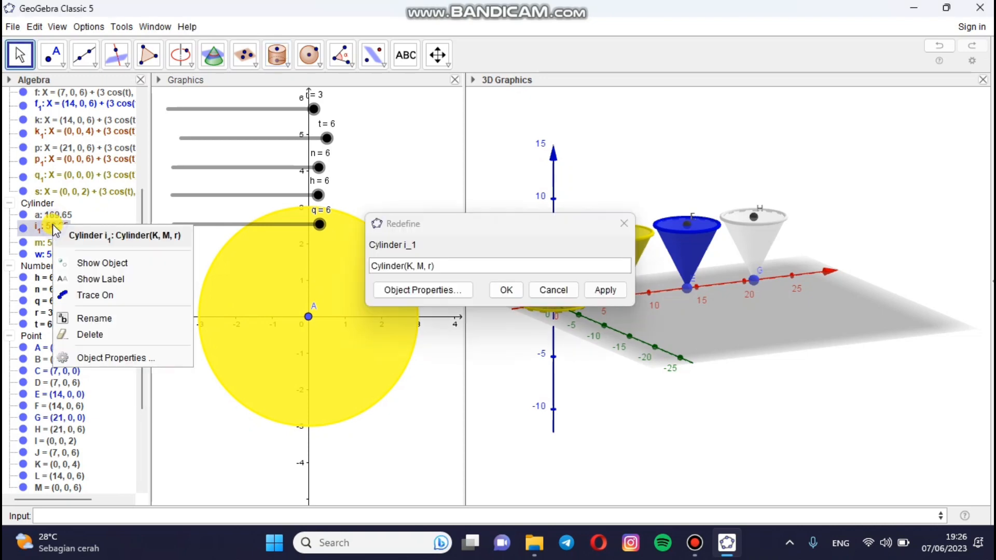
pyautogui.click(624, 223)
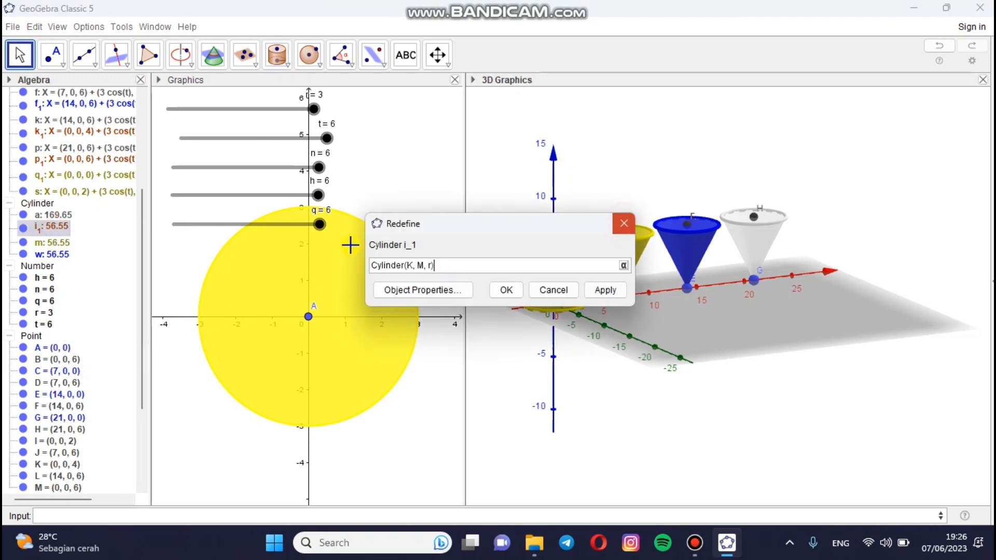
pyautogui.rightClick(55, 229)
pyautogui.click(102, 358)
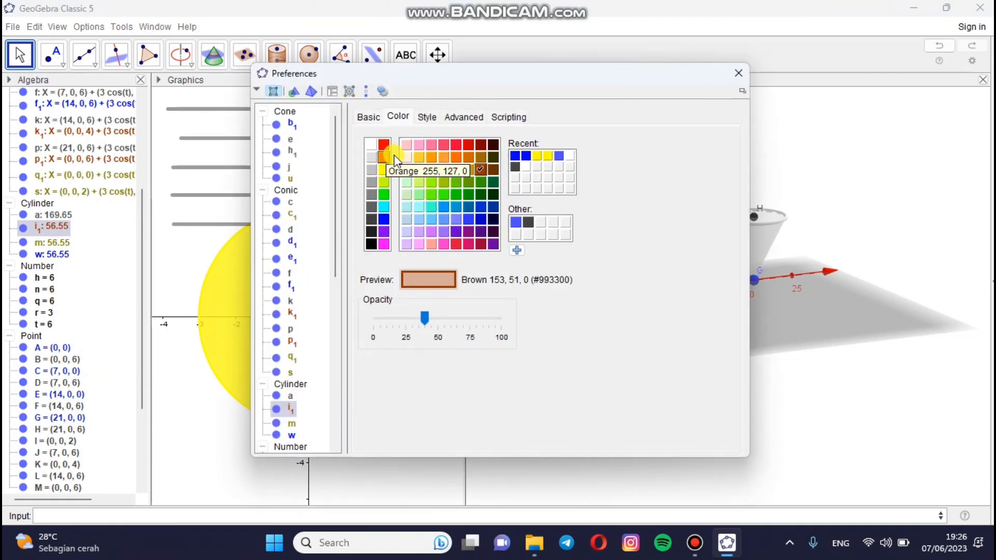
pyautogui.click(383, 145)
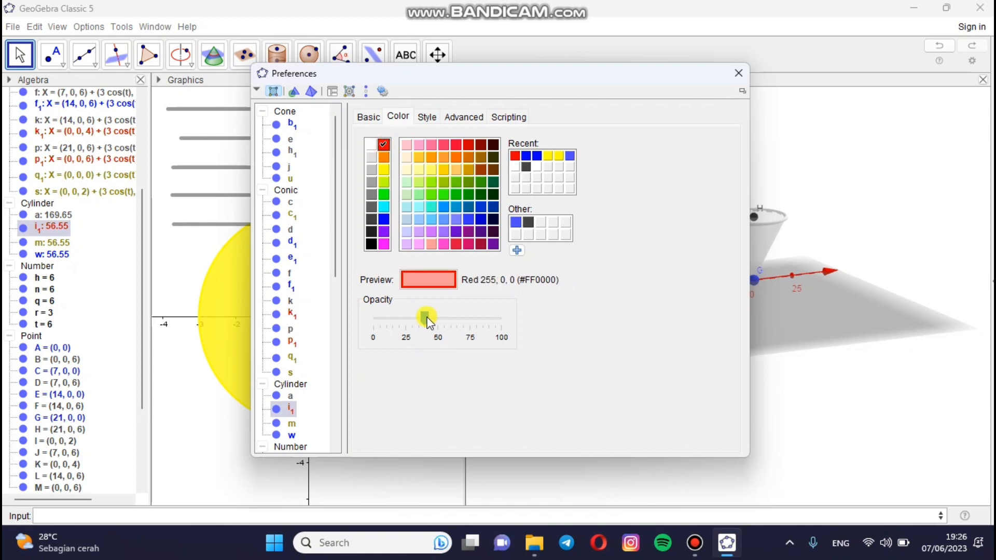
pyautogui.moveTo(426, 321); pyautogui.dragTo(477, 324)
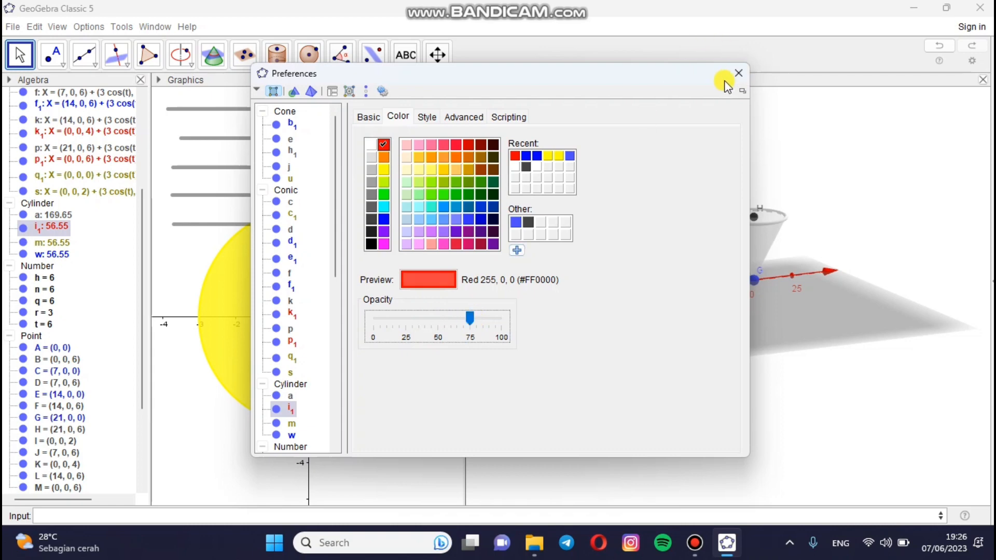
pyautogui.click(739, 76)
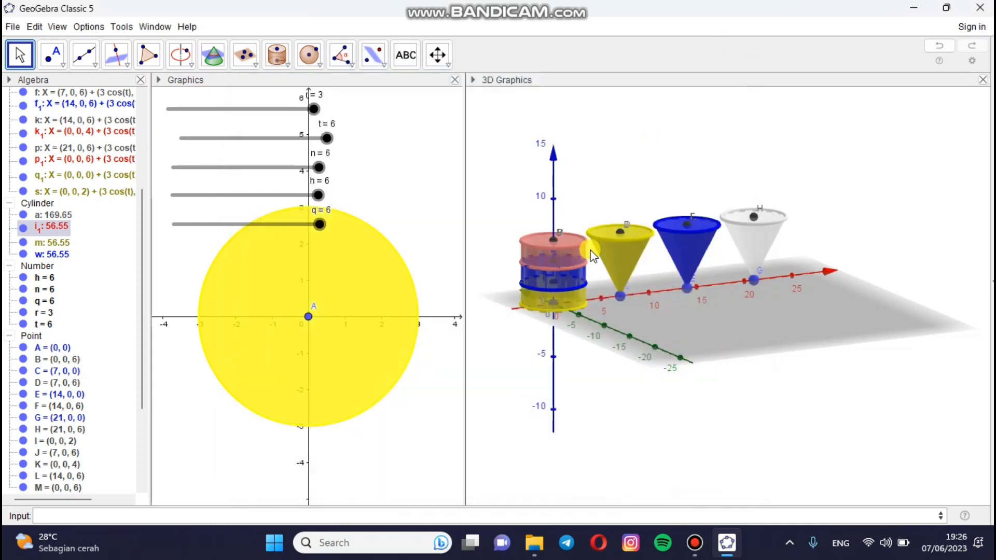
pyautogui.click(578, 249)
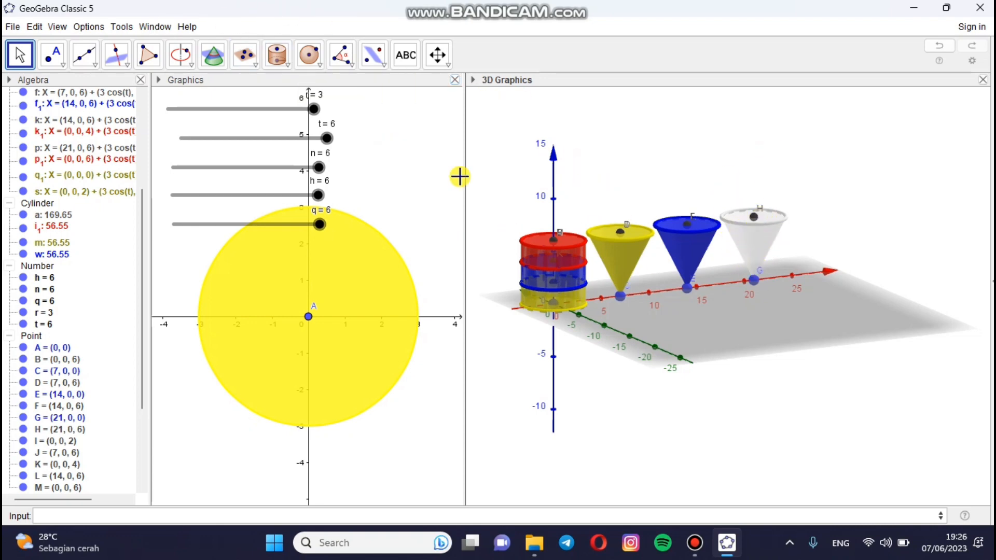
# - Define point N inside the third cone as N=(21,0,q) and lower slider q to 4
pyautogui.click(255, 510)
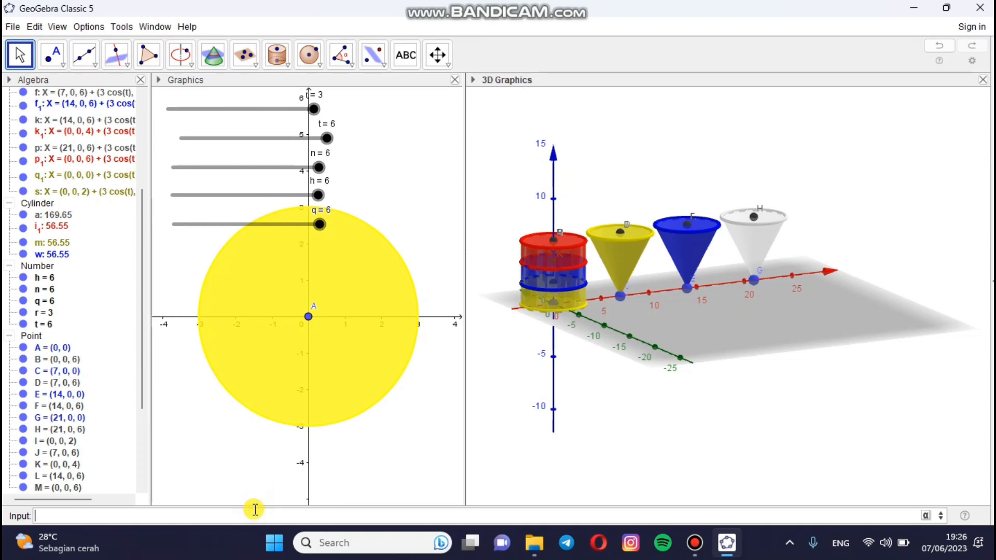
pyautogui.write('N=(21,0,q')
pyautogui.press('Return')
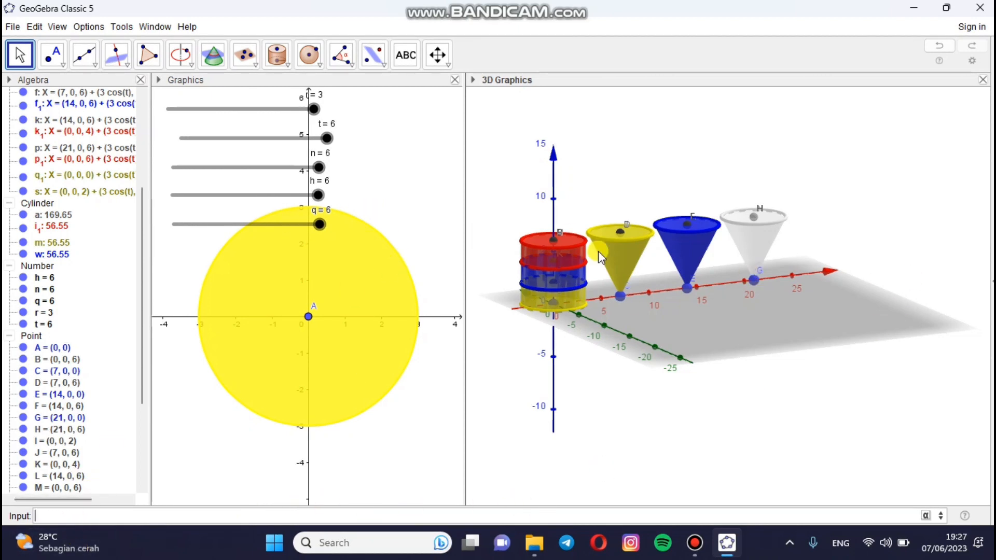
pyautogui.moveTo(319, 224)
pyautogui.mouseDown()
pyautogui.moveTo(254, 227)
pyautogui.moveTo(311, 233)
pyautogui.mouseUp()
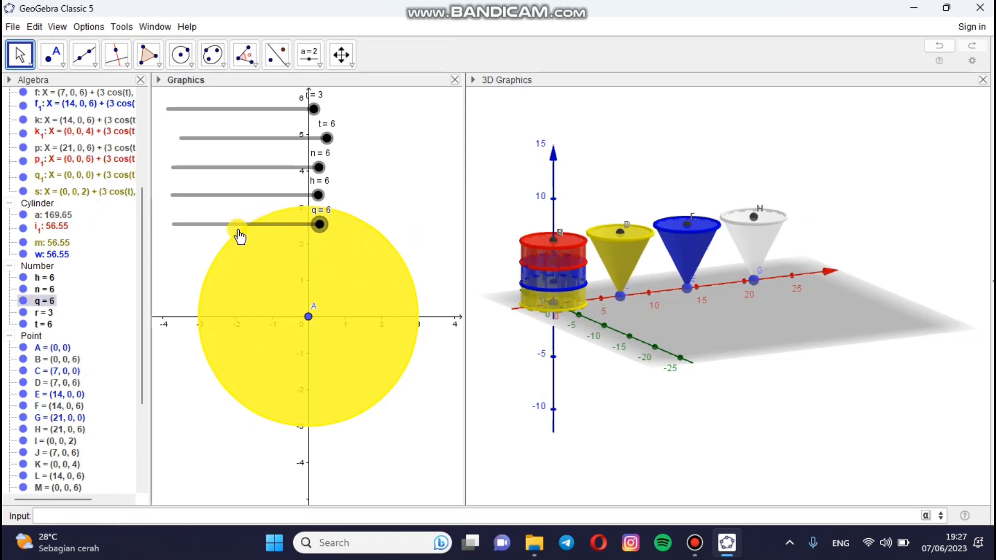
pyautogui.moveTo(240, 236); pyautogui.dragTo(278, 238)
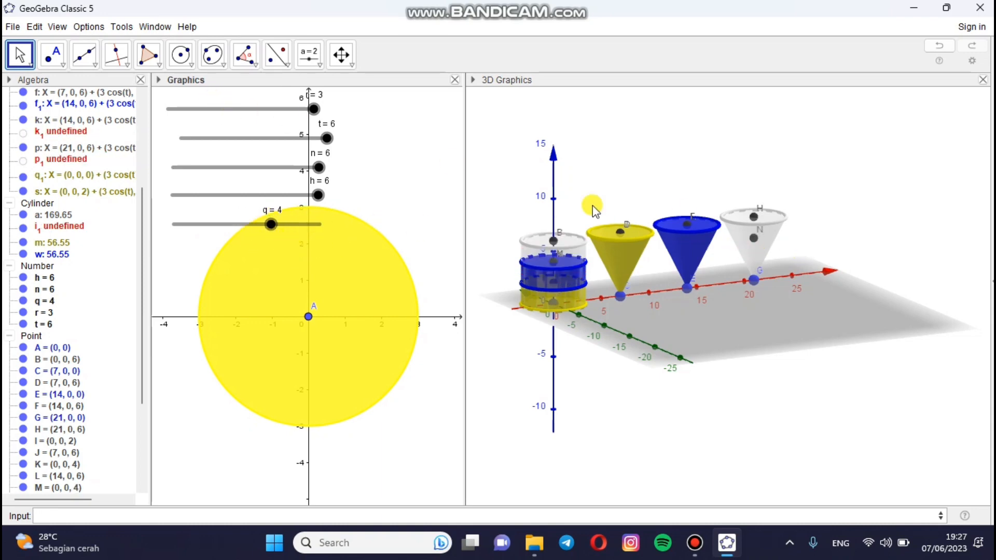
pyautogui.click(652, 171)
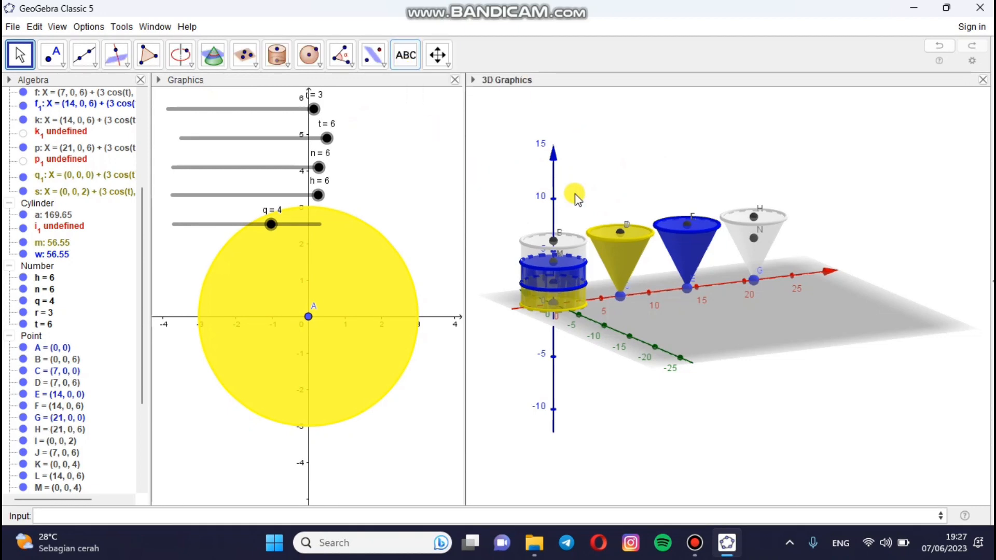
# - Create a cone with base centre N, apex G and radius r, and raise slider q to 6
pyautogui.click(285, 68)
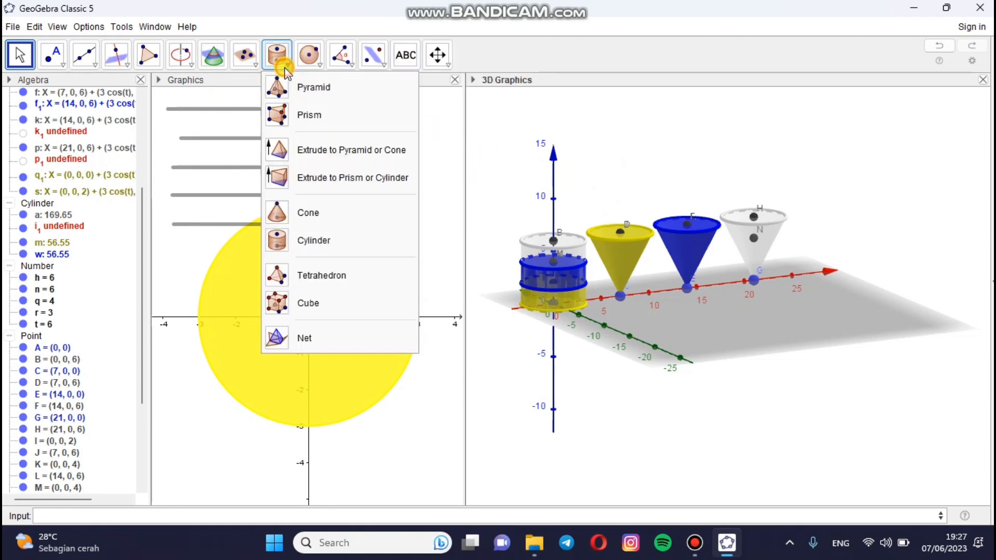
pyautogui.click(296, 222)
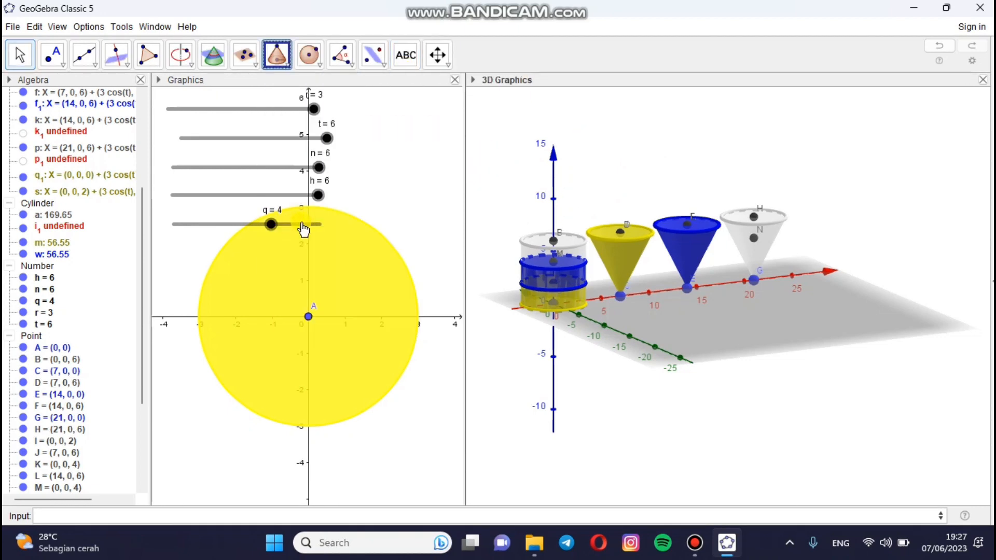
pyautogui.click(752, 240)
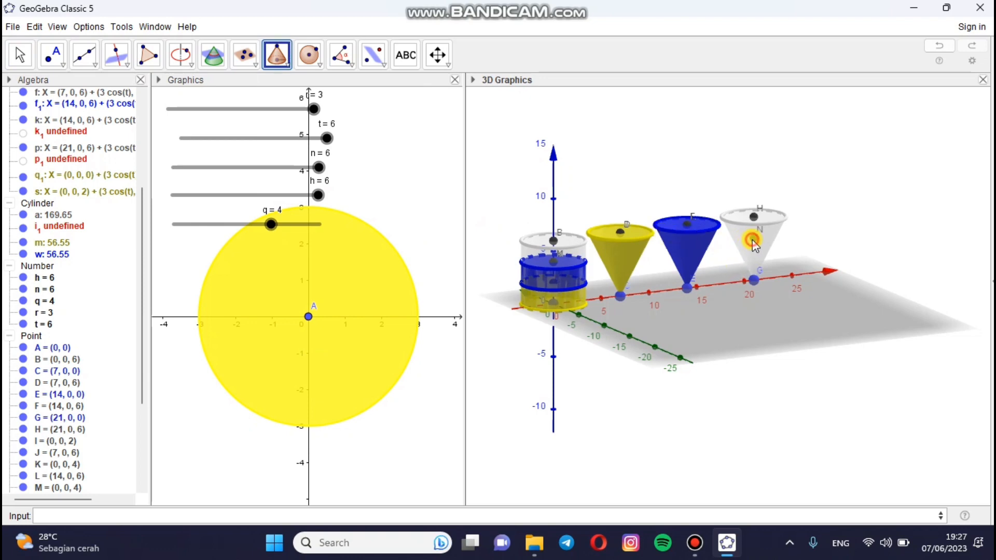
pyautogui.click(753, 280)
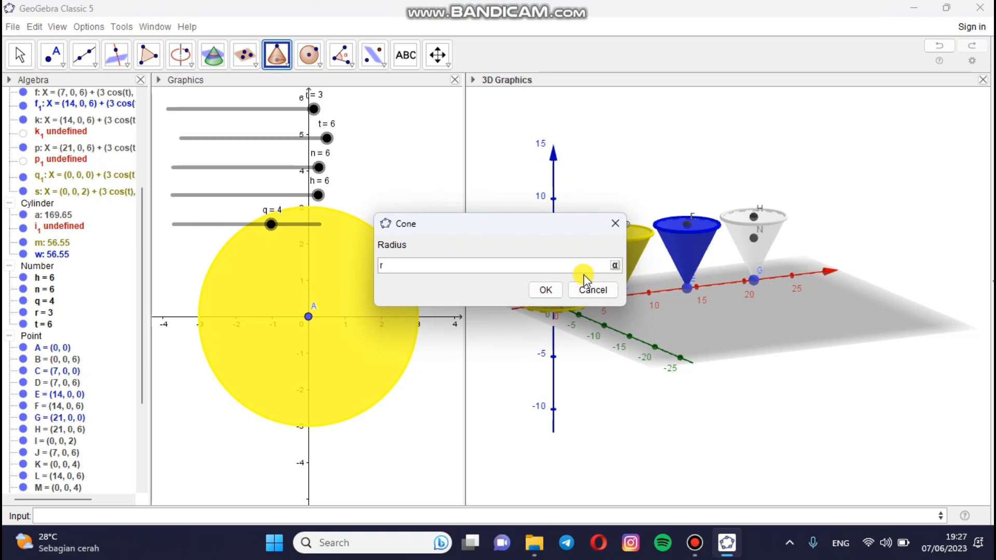
pyautogui.click(542, 289)
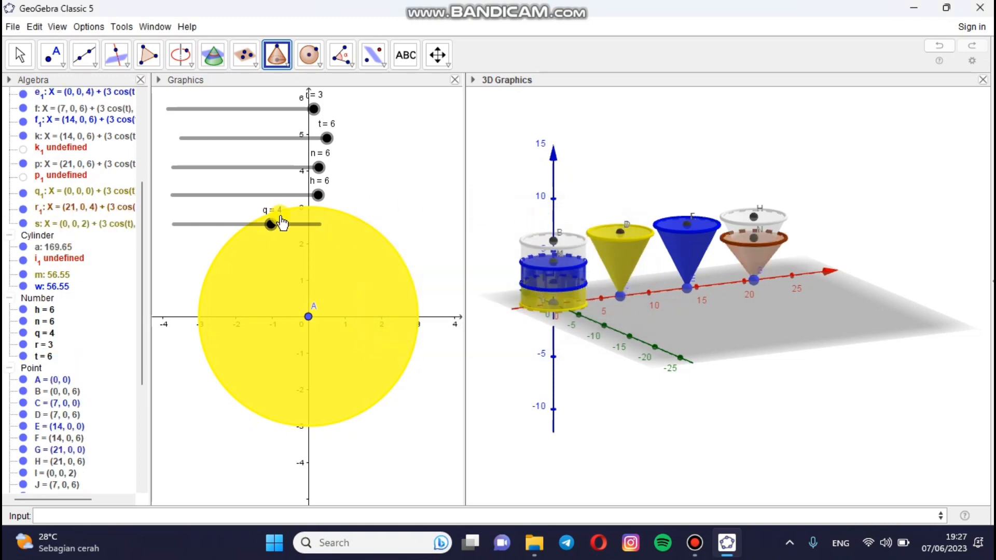
pyautogui.moveTo(270, 224); pyautogui.dragTo(319, 224)
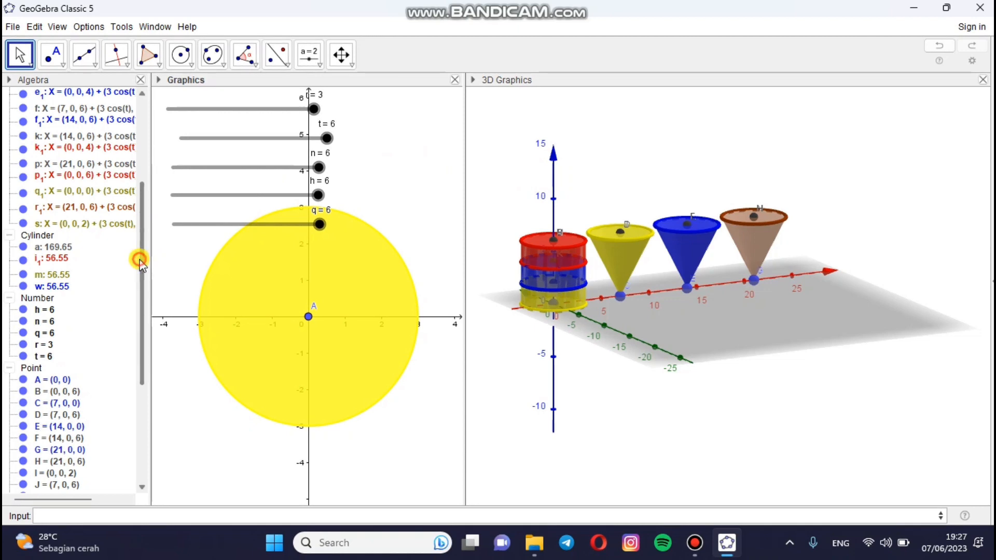
# - Recolour the filling cone inside the third inverted cone red and raise its opacity to about 75
pyautogui.moveTo(140, 259); pyautogui.dragTo(147, 133)
pyautogui.click(56, 162)
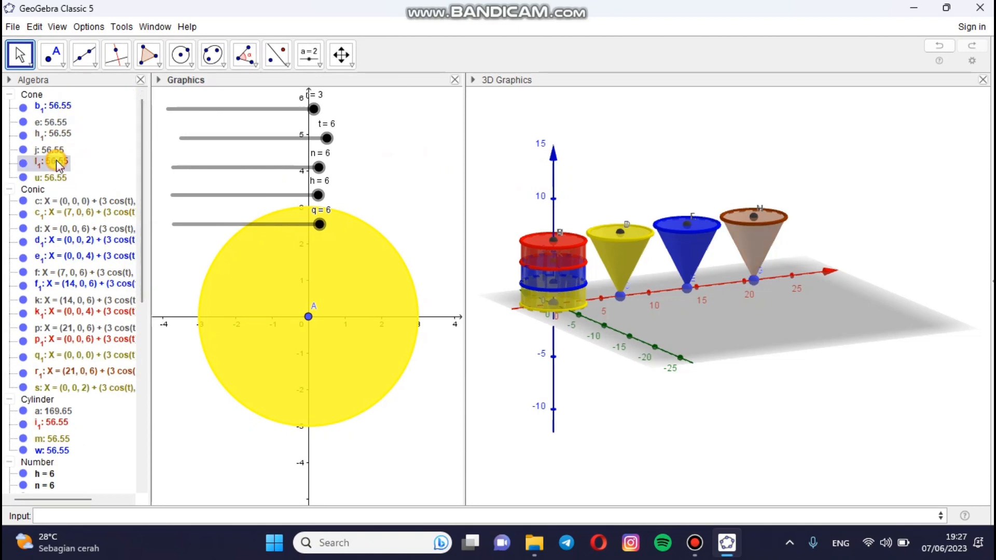
pyautogui.rightClick(56, 159)
pyautogui.click(105, 292)
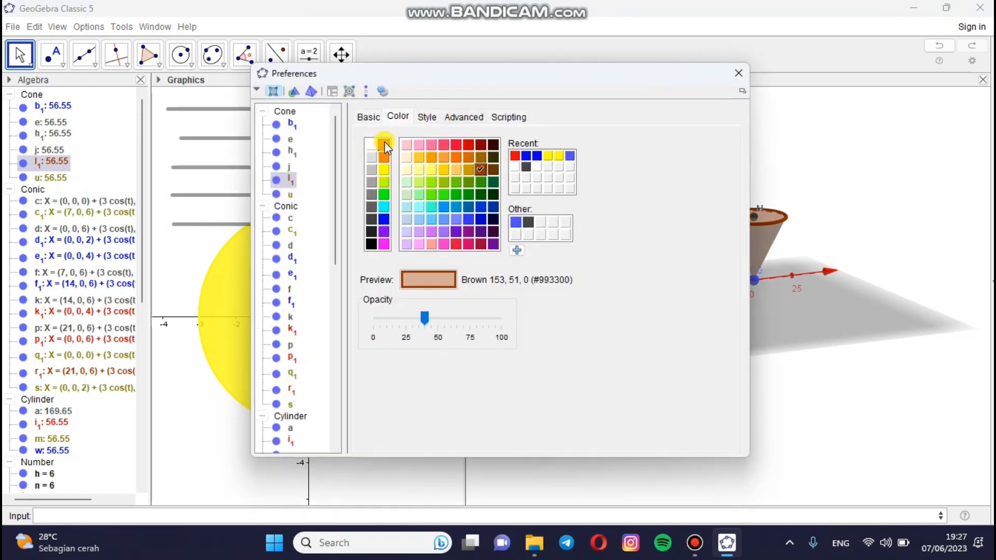
pyautogui.click(384, 141)
pyautogui.moveTo(424, 317); pyautogui.dragTo(464, 332)
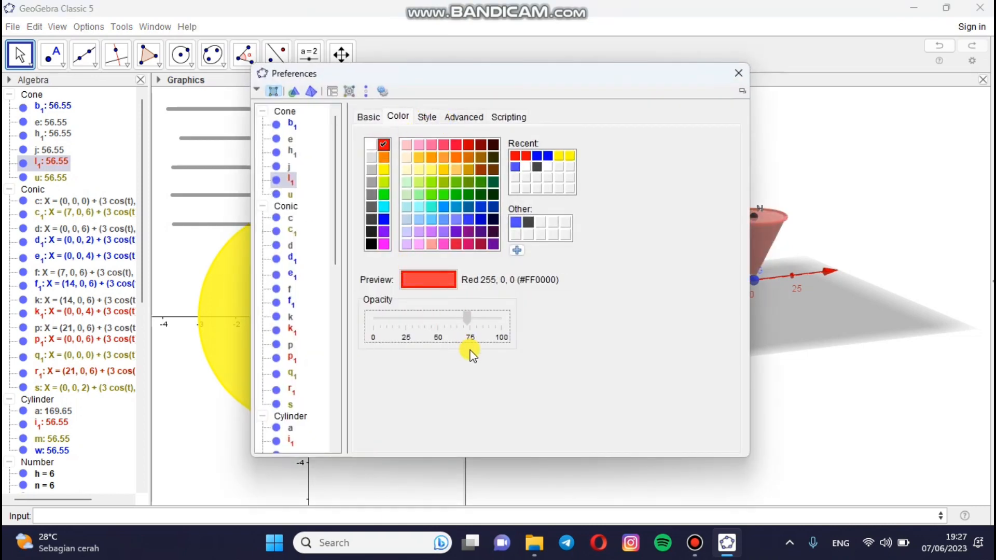
pyautogui.click(738, 73)
pyautogui.click(749, 251)
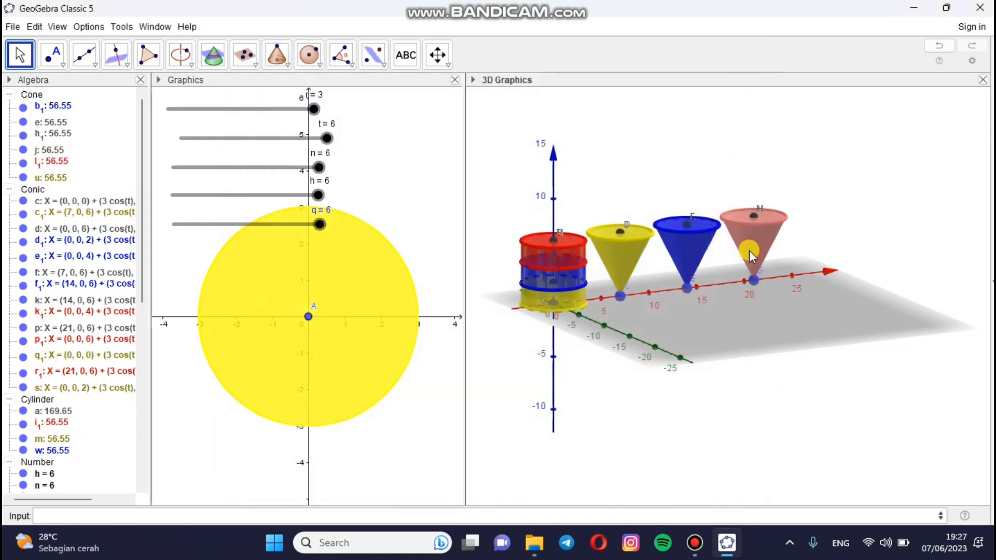
pyautogui.click(776, 227)
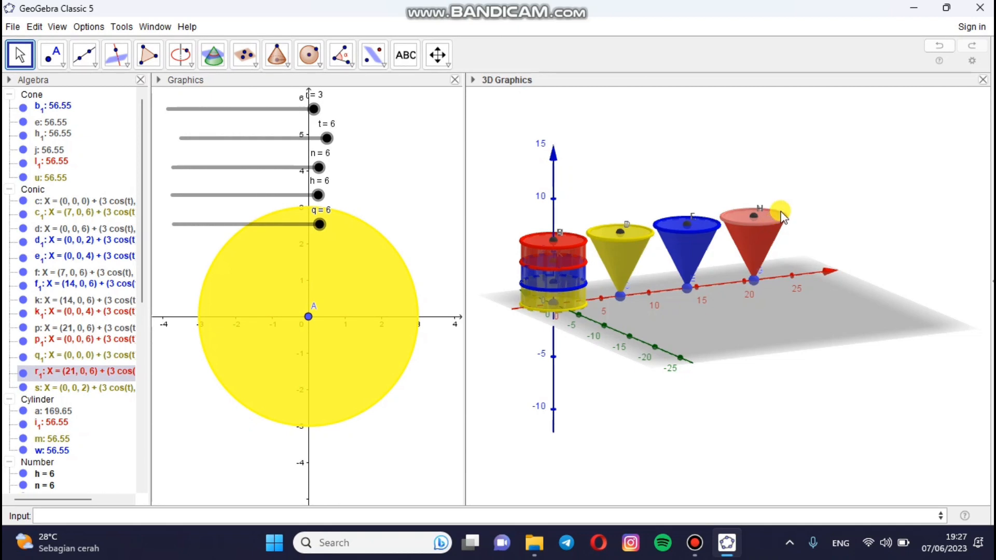
pyautogui.click(786, 189)
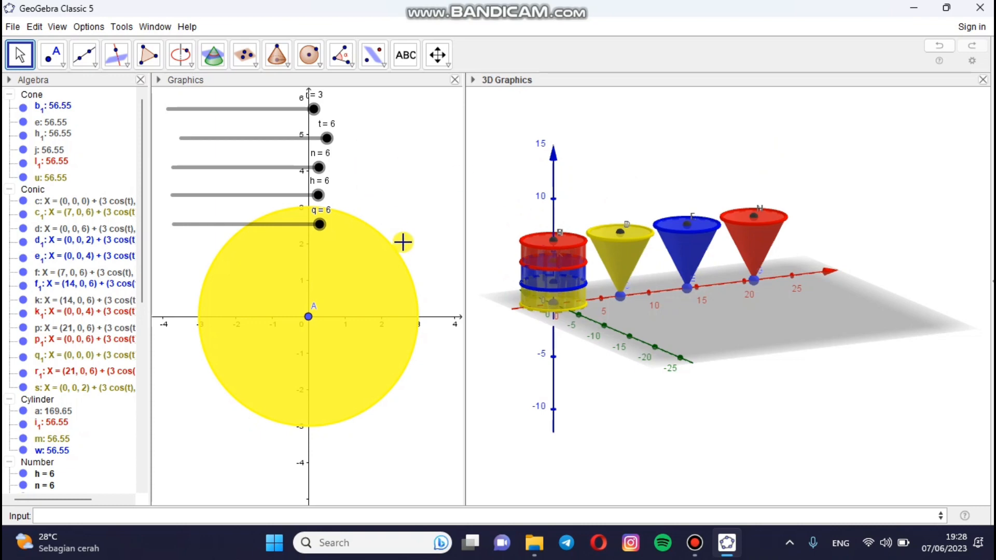
# - Test the fillings by lowering sliders n, h and q to 0 and raising each one back to 6 in turn
pyautogui.moveTo(319, 167); pyautogui.dragTo(172, 167)
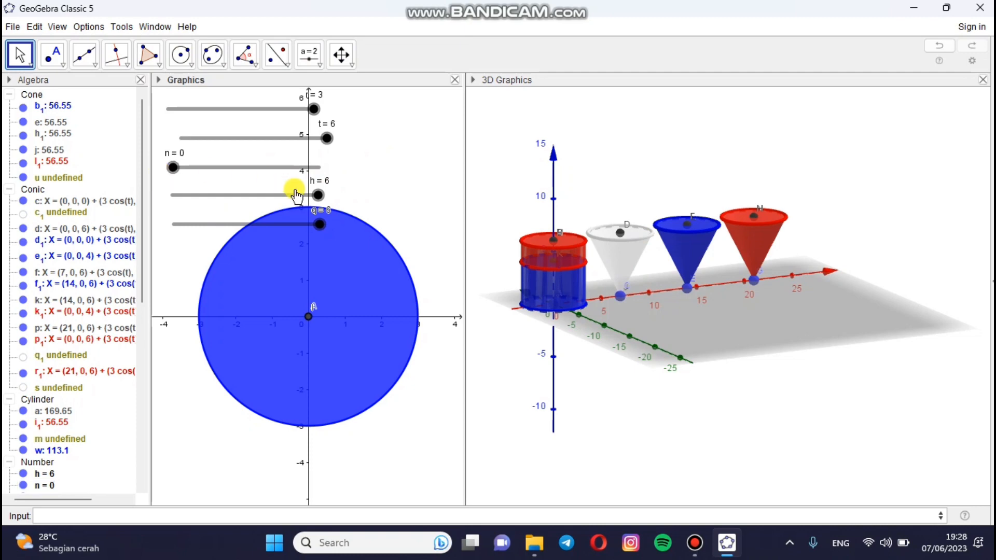
pyautogui.moveTo(317, 195); pyautogui.dragTo(164, 192)
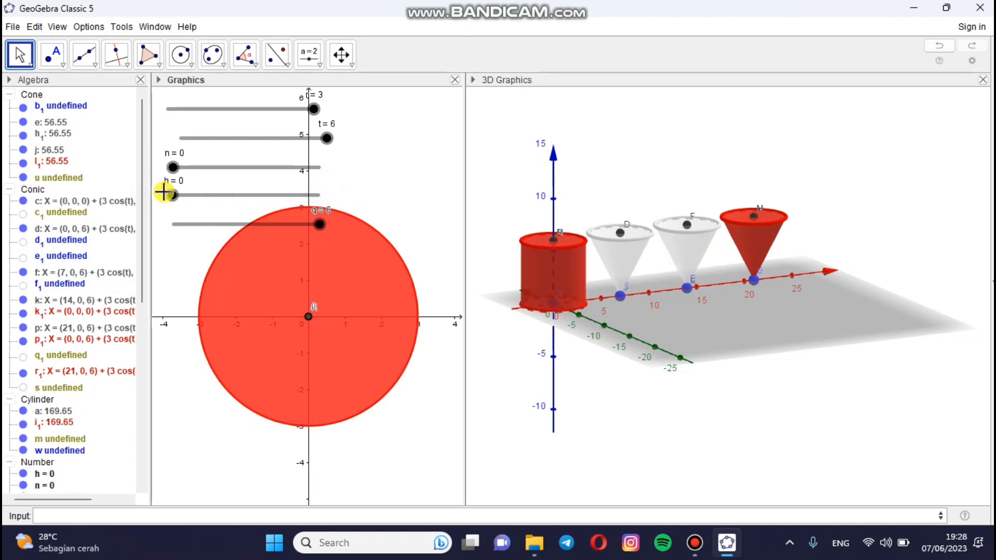
pyautogui.moveTo(319, 222); pyautogui.dragTo(166, 222)
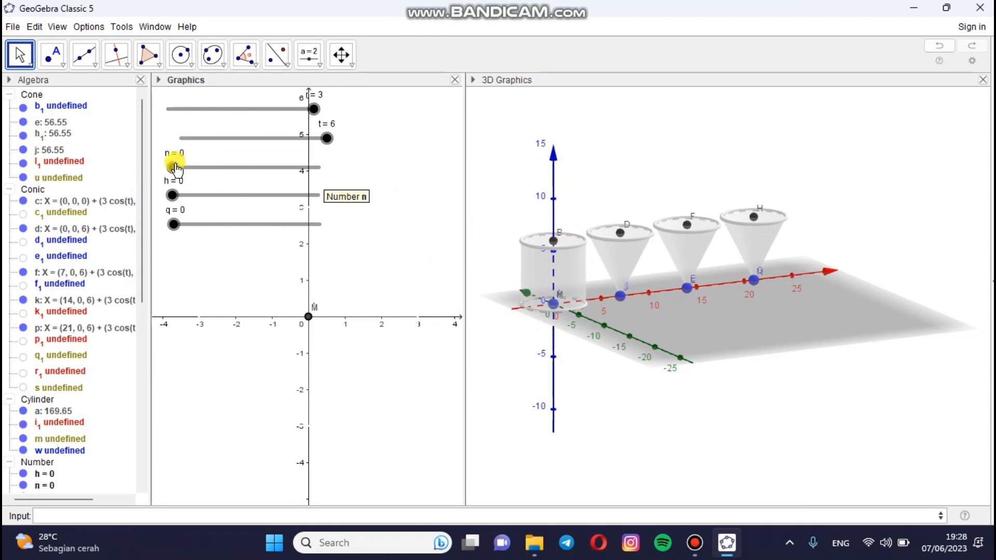
pyautogui.moveTo(172, 166); pyautogui.dragTo(337, 176)
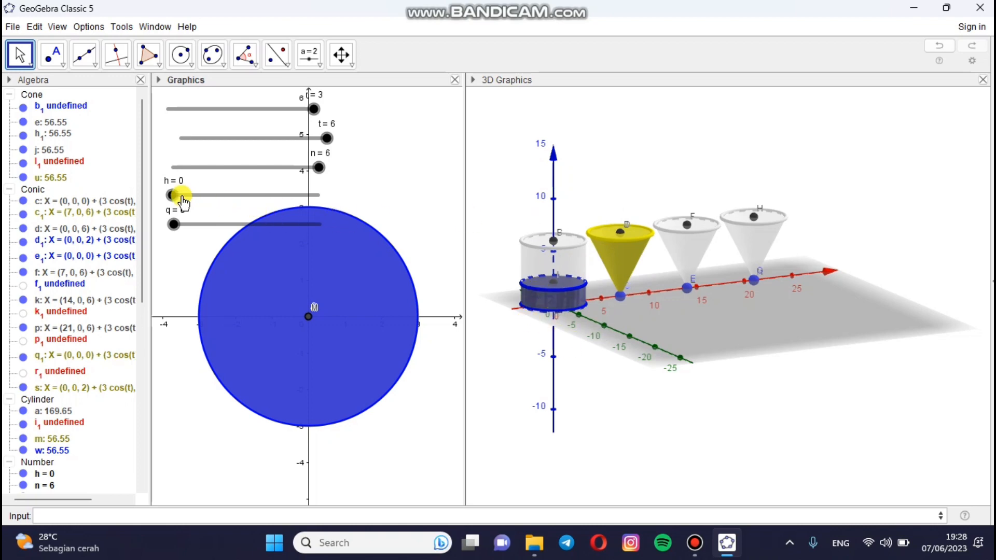
pyautogui.moveTo(173, 197); pyautogui.dragTo(368, 196)
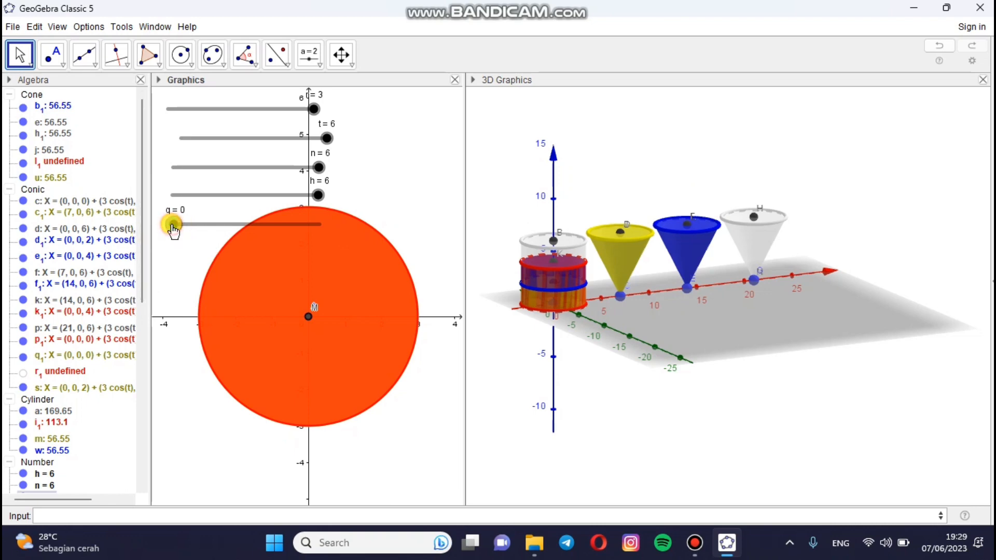
pyautogui.moveTo(173, 224); pyautogui.dragTo(376, 228)
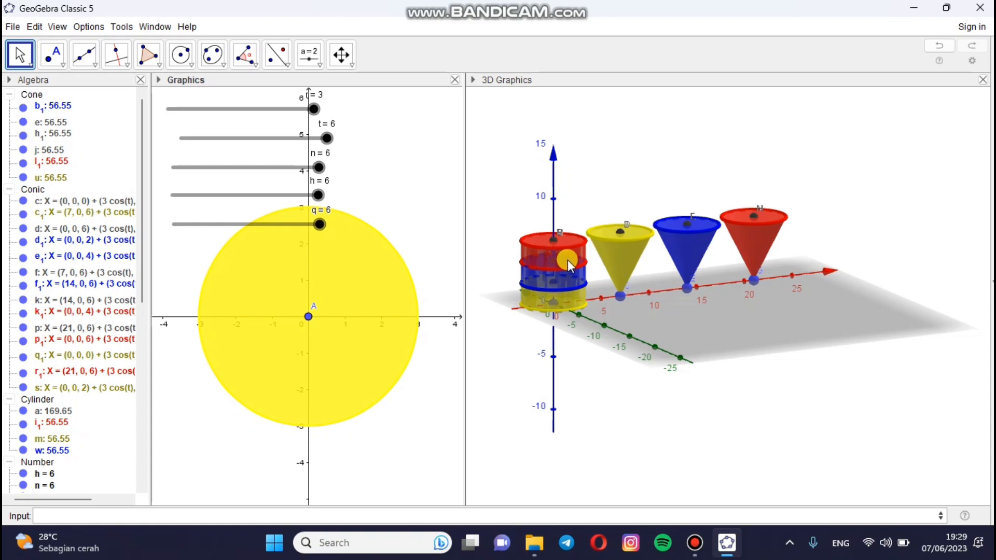
# - Raise the opacity of the yellow filling cylinder between points A and I to 100
pyautogui.click(539, 307)
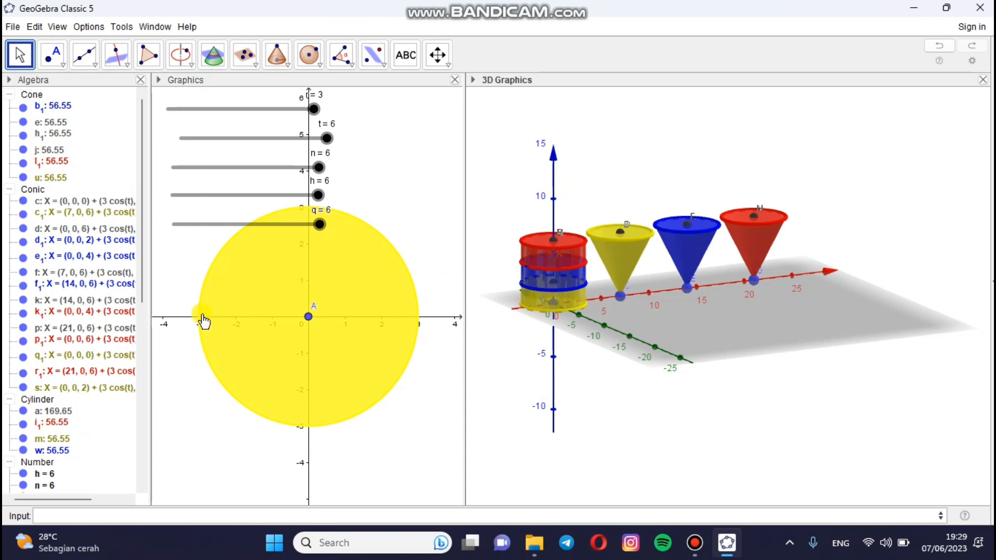
pyautogui.click(43, 439)
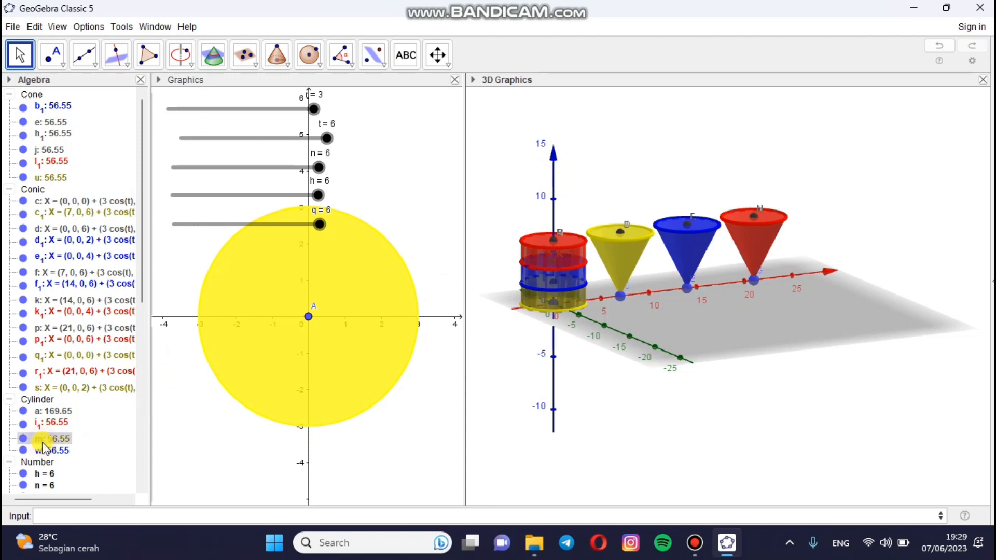
pyautogui.rightClick(43, 440)
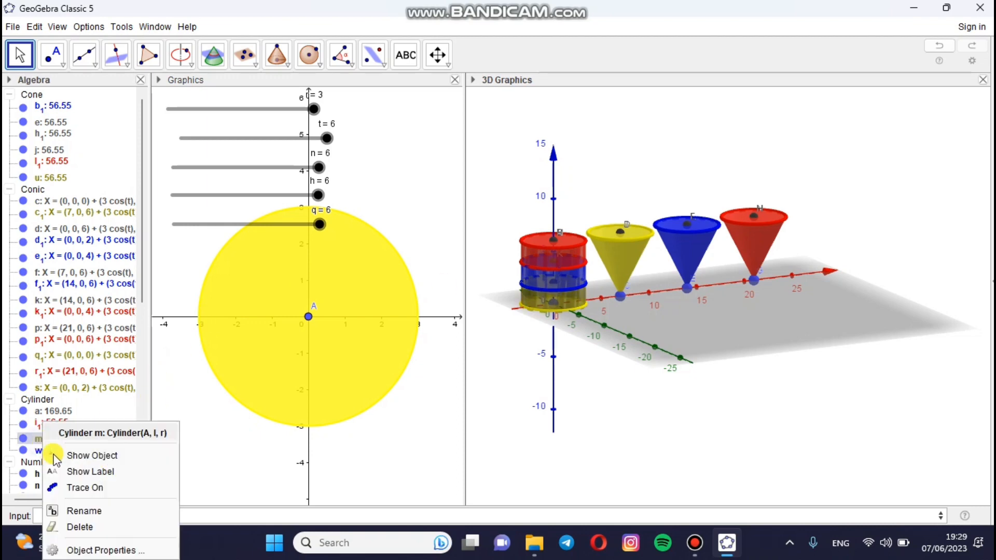
pyautogui.click(104, 550)
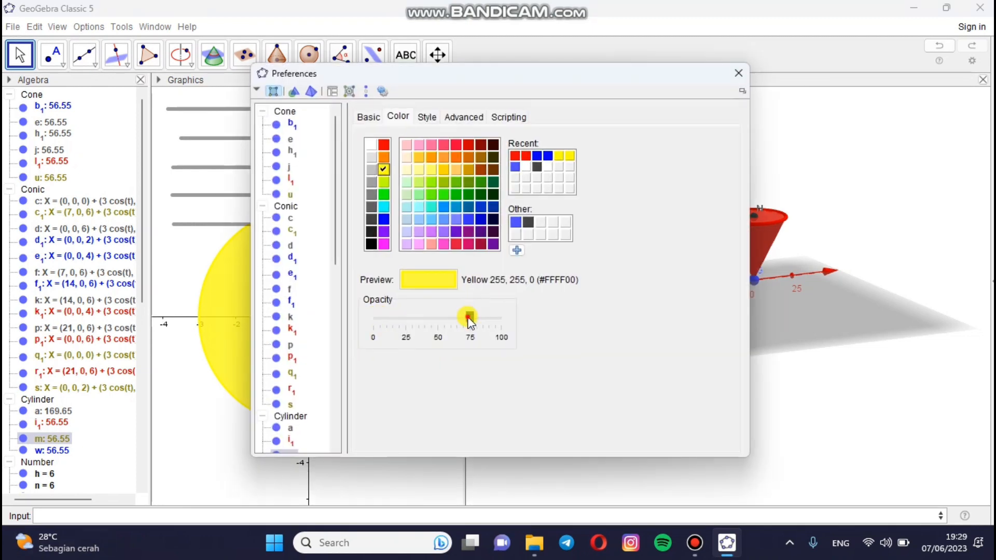
pyautogui.moveTo(468, 316); pyautogui.dragTo(517, 326)
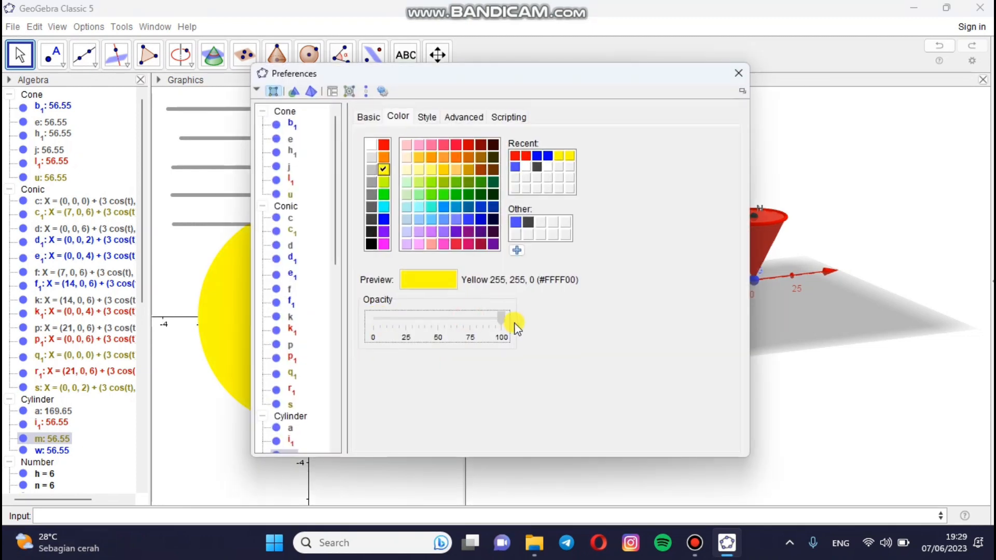
pyautogui.click(732, 73)
pyautogui.click(579, 299)
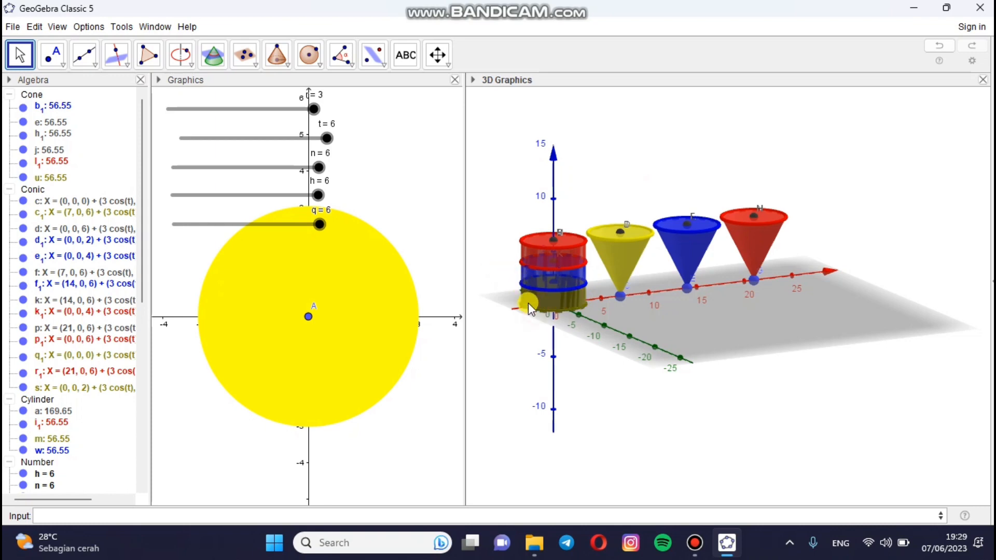
pyautogui.click(505, 289)
pyautogui.moveTo(559, 281); pyautogui.dragTo(278, 340)
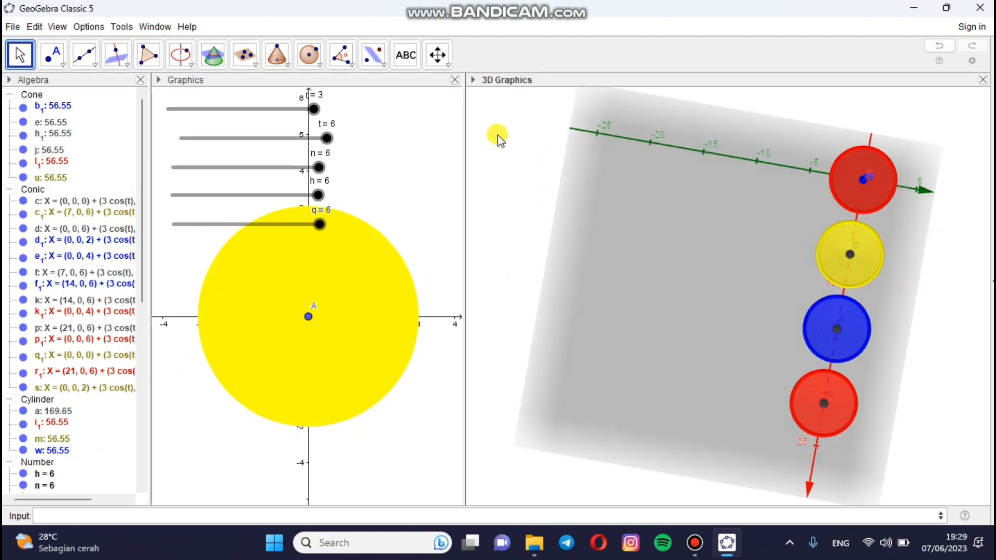
pyautogui.click(937, 45)
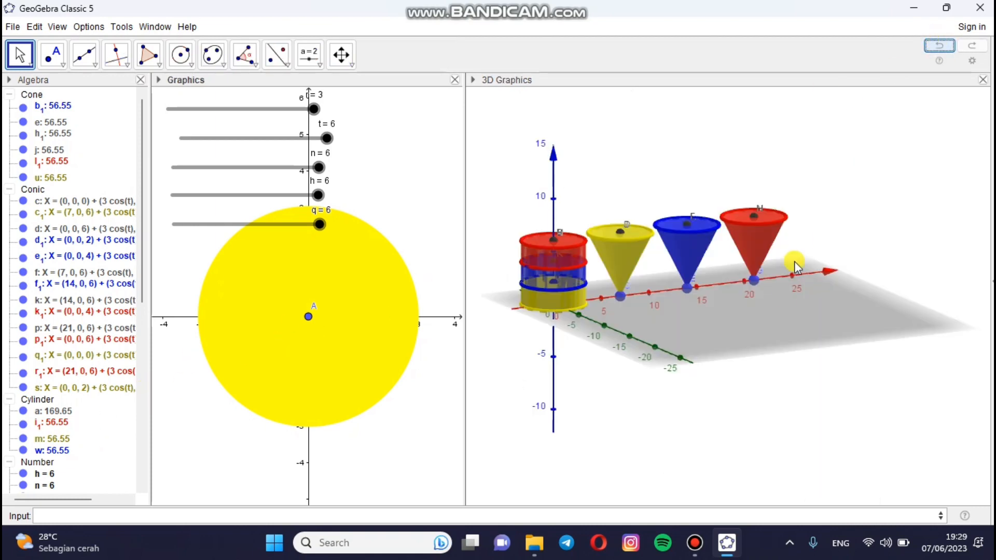
pyautogui.click(64, 439)
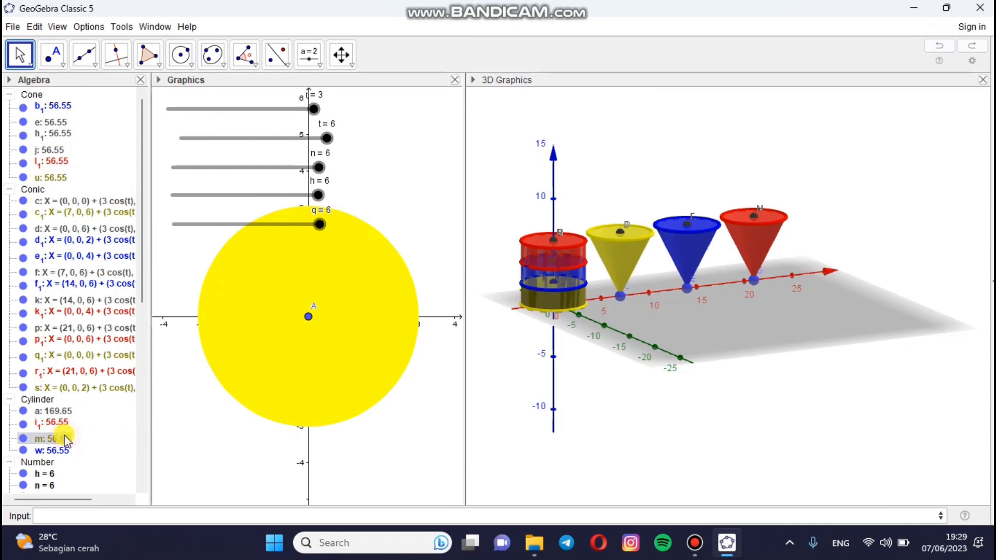
pyautogui.click(107, 440)
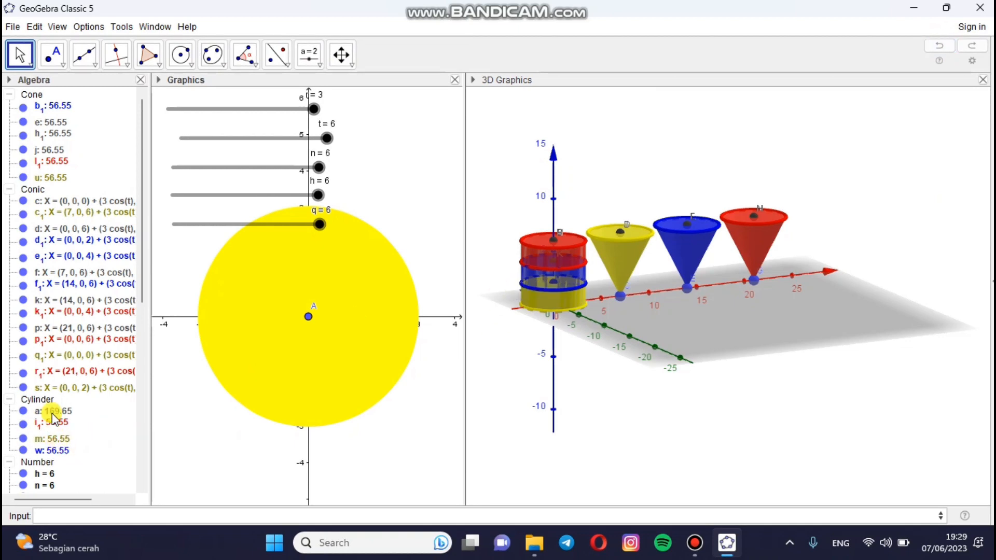
# - Raise the opacity of the blue filling cylinder in the middle of the stack to 100
pyautogui.rightClick(56, 449)
pyautogui.click(127, 549)
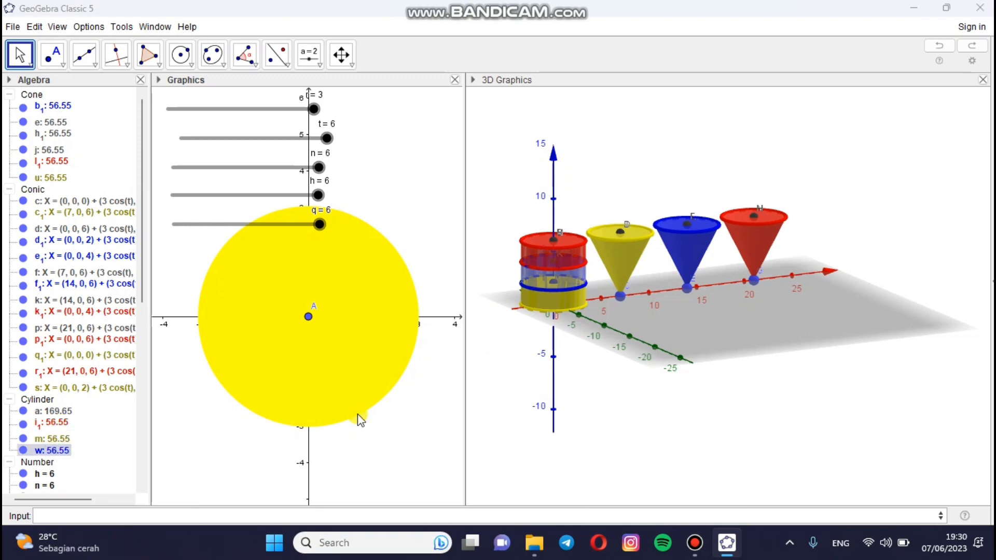
pyautogui.moveTo(473, 324); pyautogui.dragTo(510, 328)
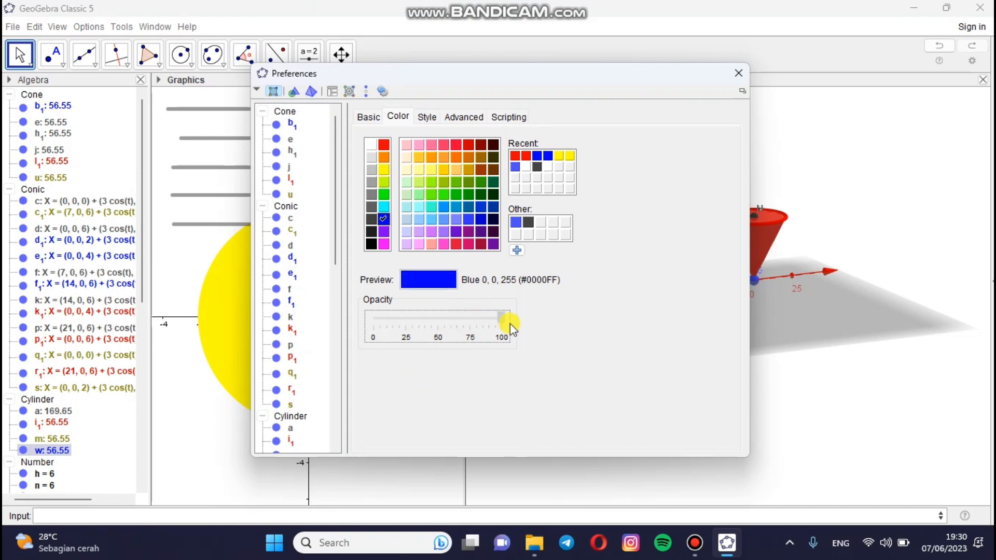
pyautogui.click(738, 74)
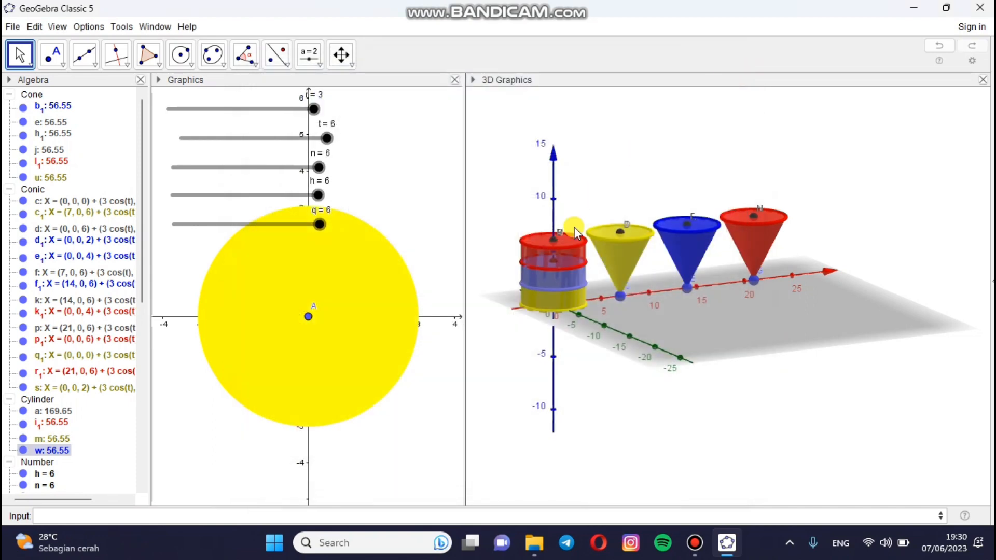
pyautogui.click(553, 275)
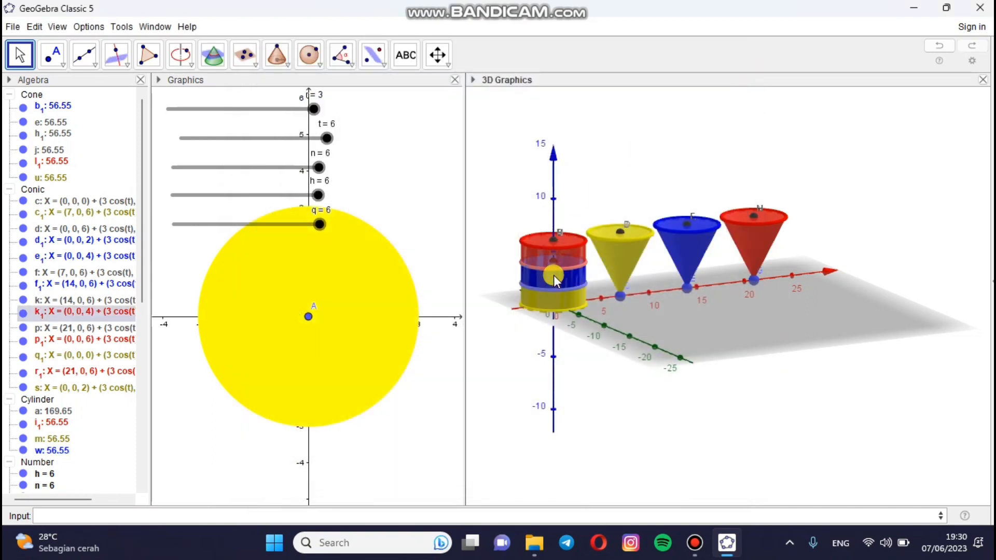
pyautogui.click(521, 328)
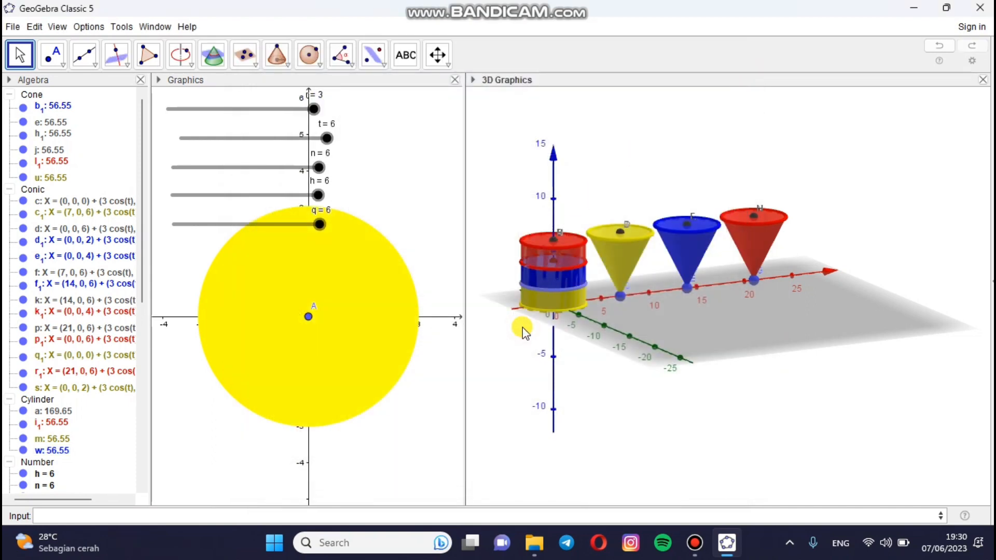
pyautogui.click(558, 288)
pyautogui.click(486, 251)
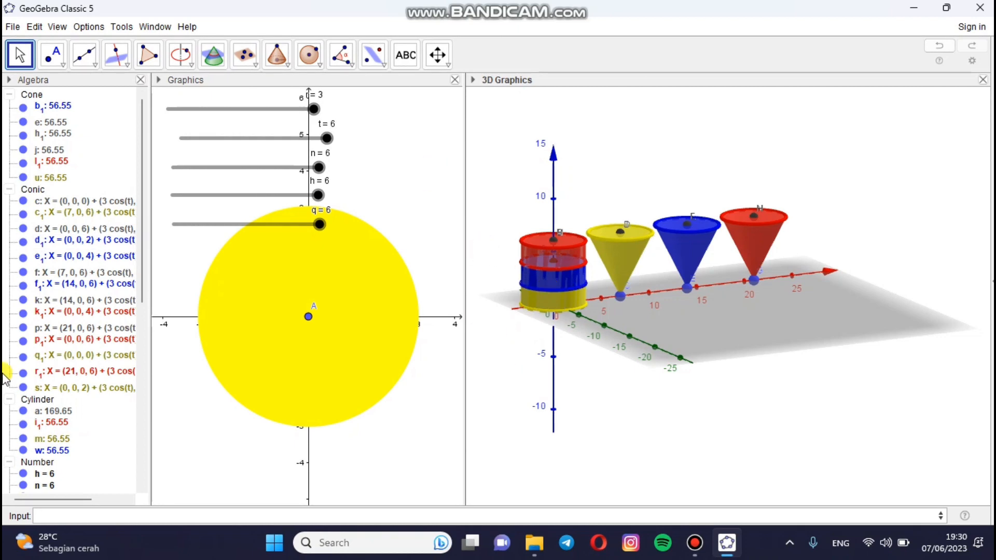
# - Raise the opacity of the red filling cylinder between points K and M to 100
pyautogui.rightClick(51, 423)
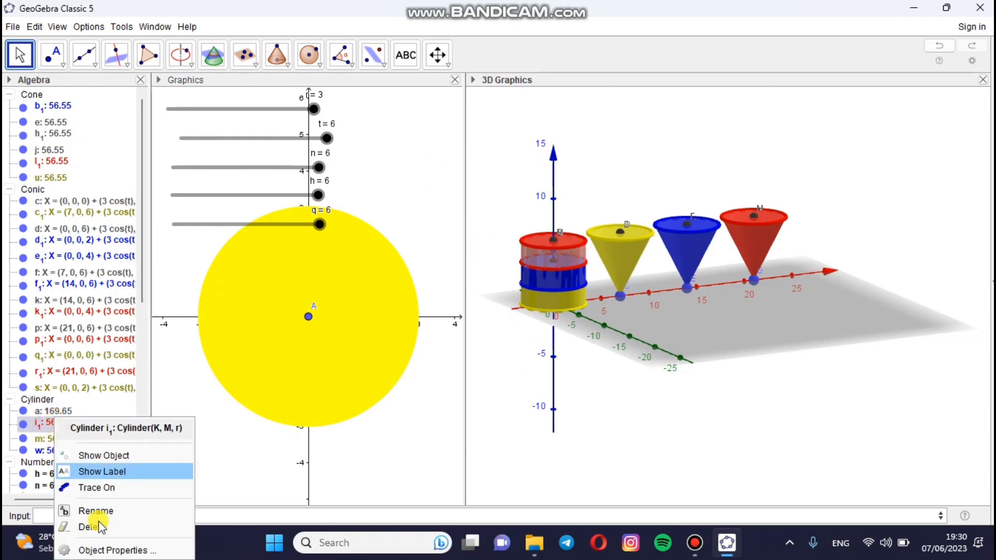
pyautogui.click(118, 551)
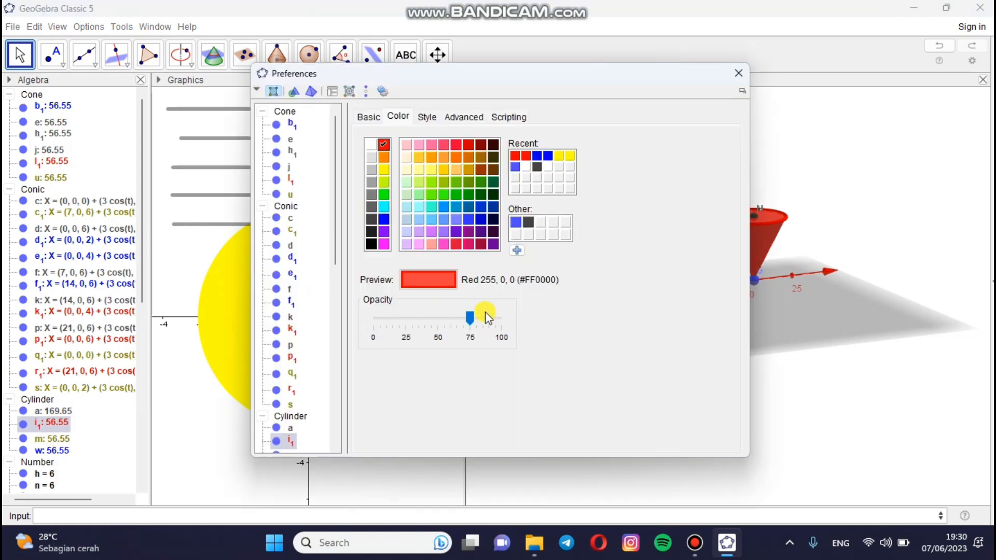
pyautogui.moveTo(470, 323); pyautogui.dragTo(509, 322)
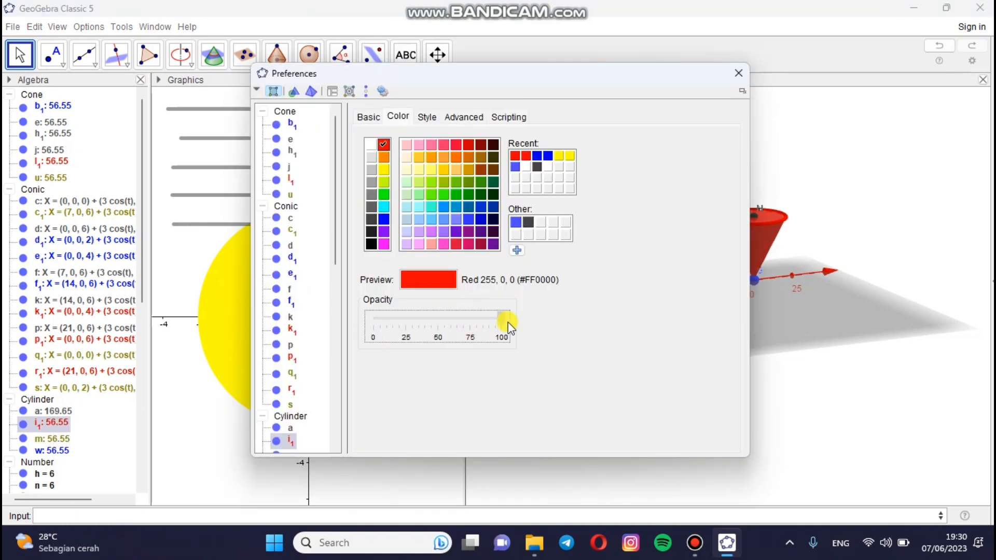
pyautogui.click(736, 77)
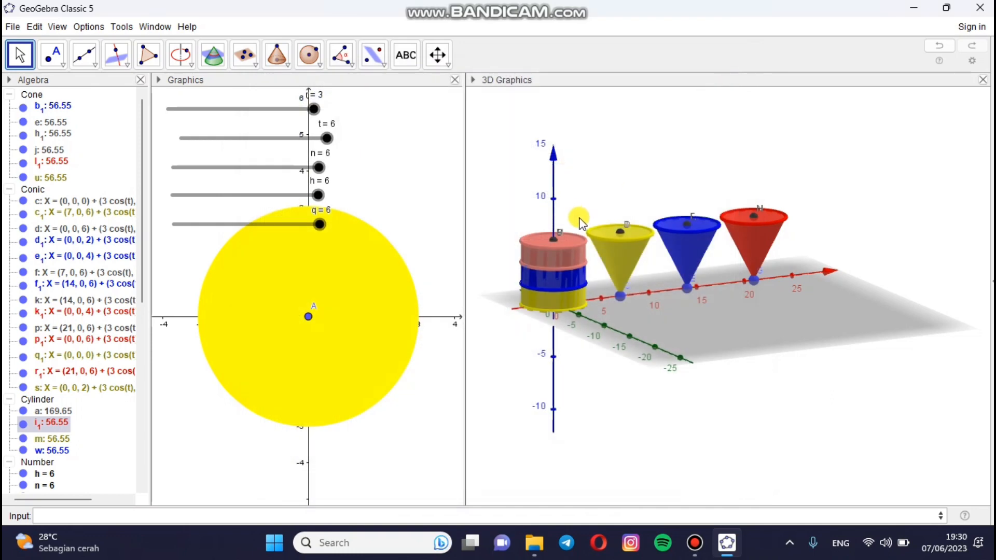
pyautogui.click(568, 253)
pyautogui.click(584, 213)
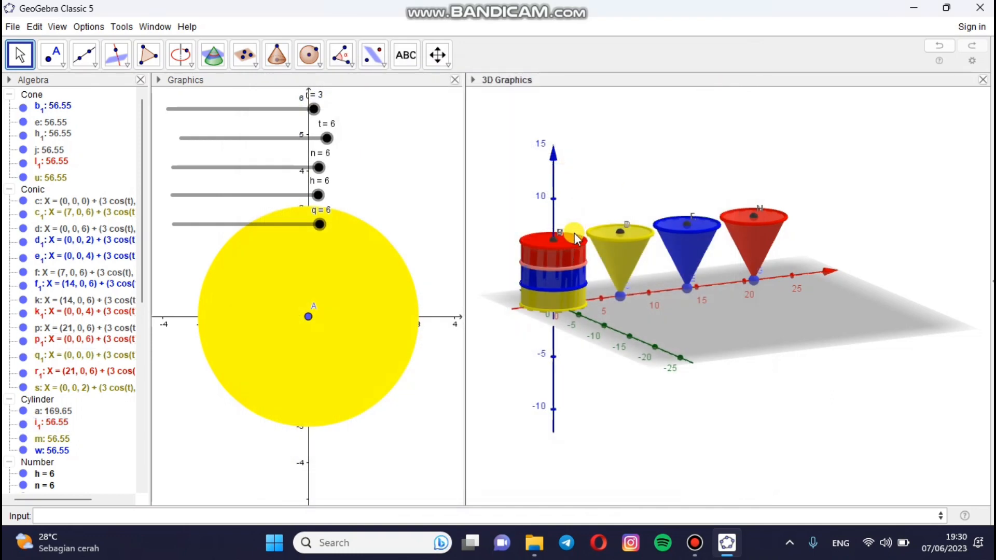
pyautogui.click(576, 267)
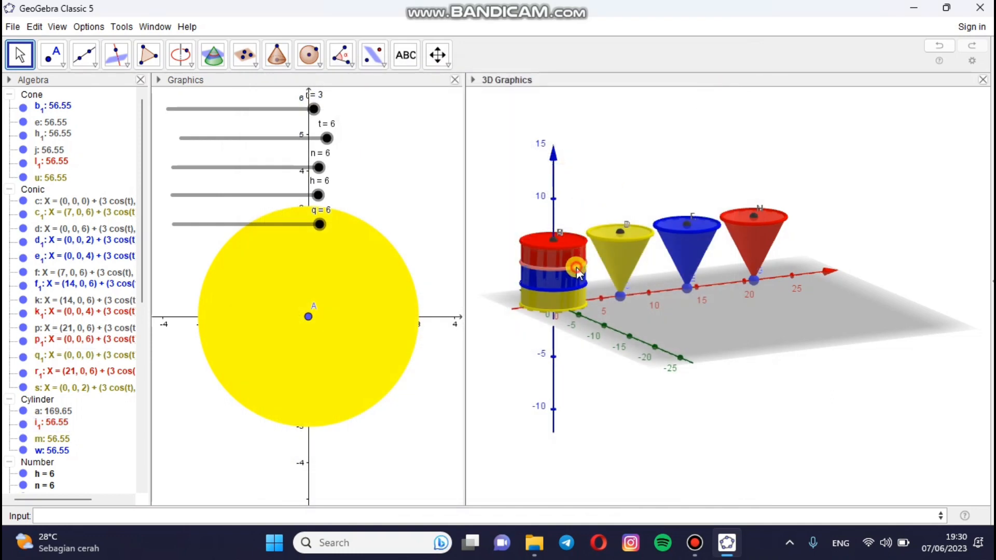
pyautogui.click(575, 208)
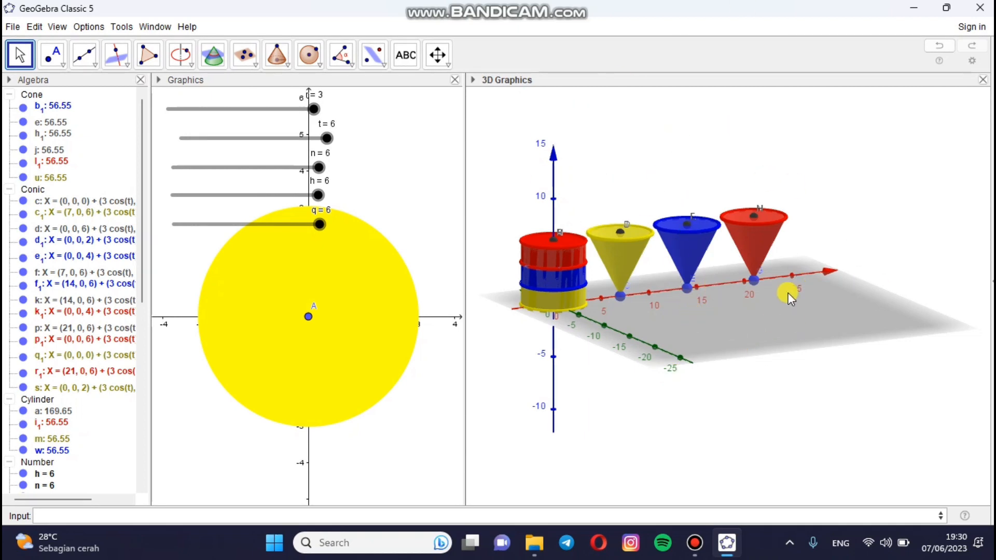
# - Hide the grey plane in the 3D view, and turn off its x-axis and y-axis in the view preferences
pyautogui.rightClick(692, 329)
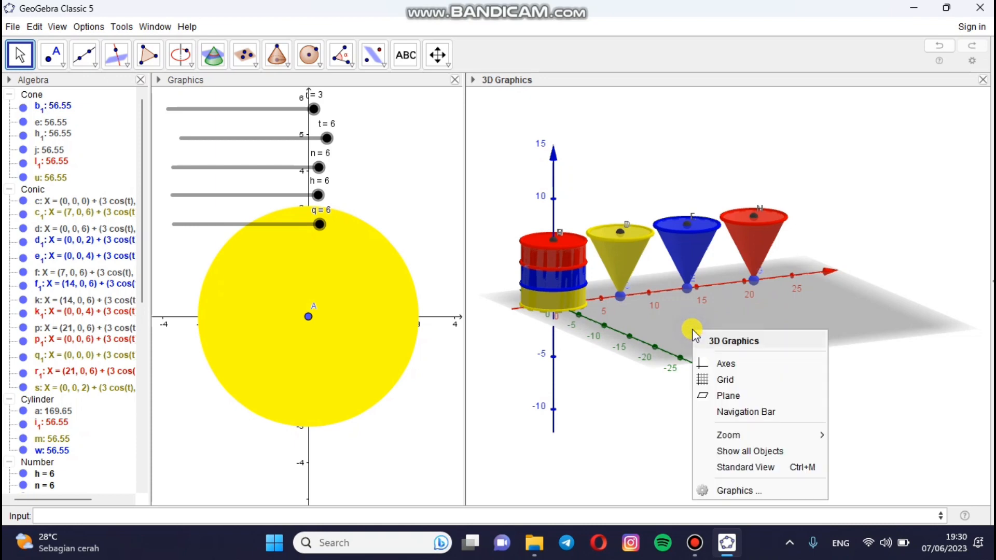
pyautogui.click(727, 398)
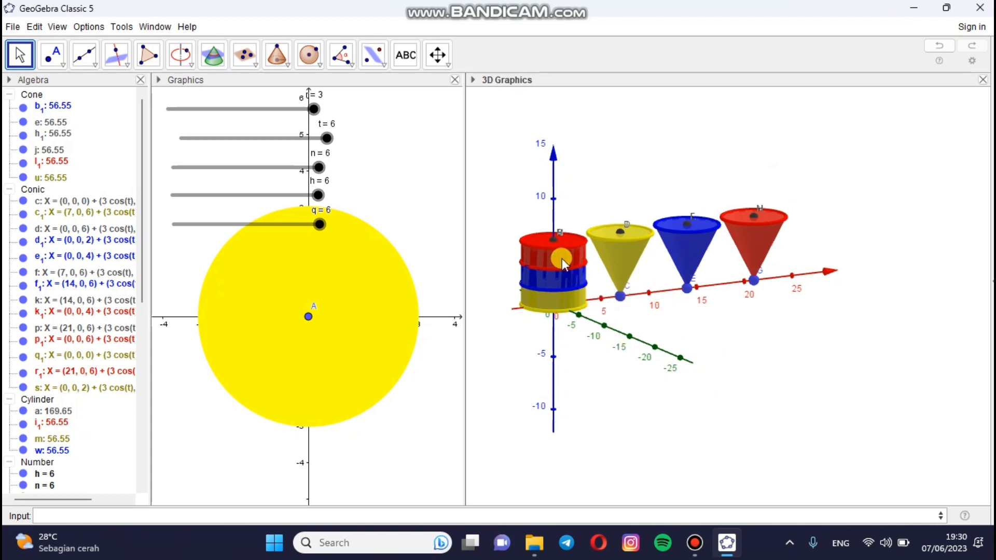
pyautogui.rightClick(668, 316)
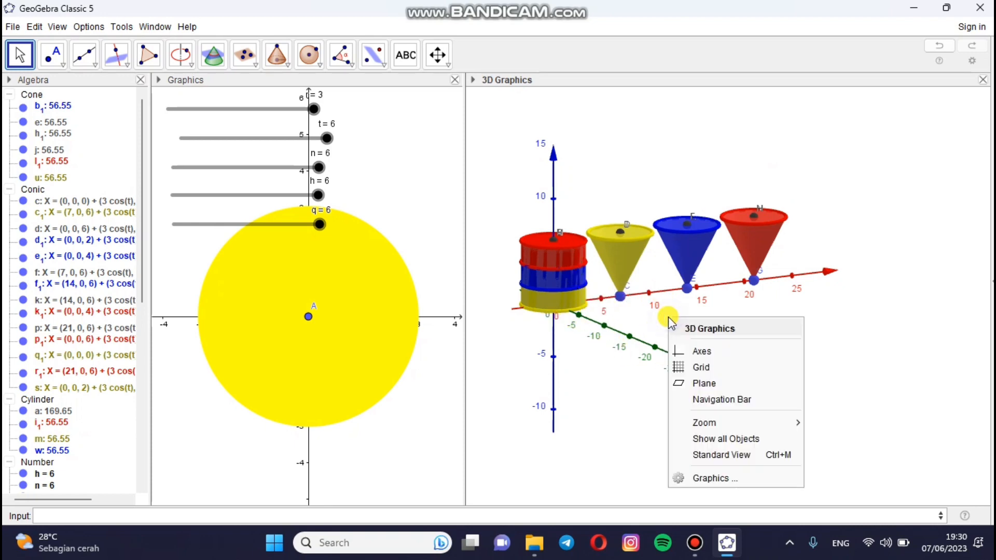
pyautogui.click(739, 477)
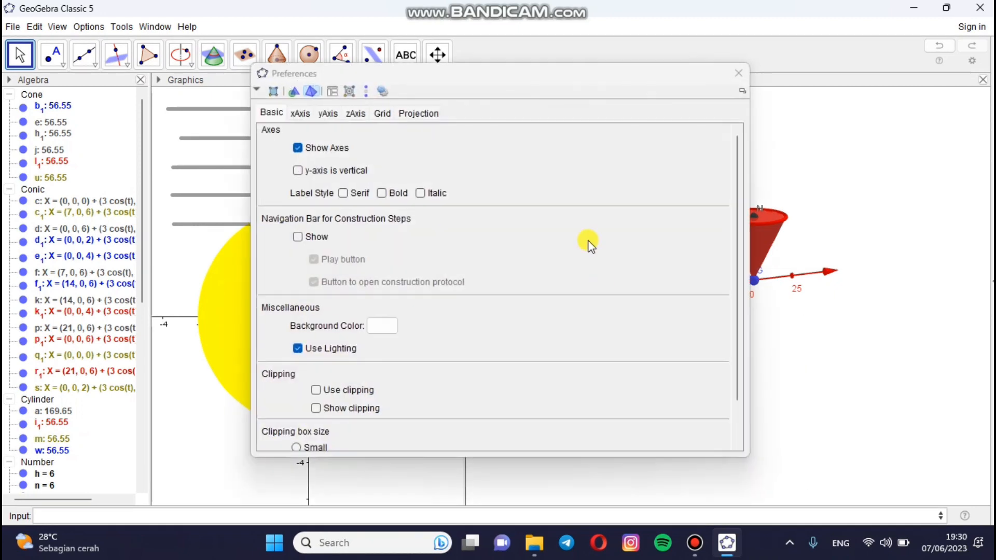
pyautogui.click(301, 114)
pyautogui.click(301, 135)
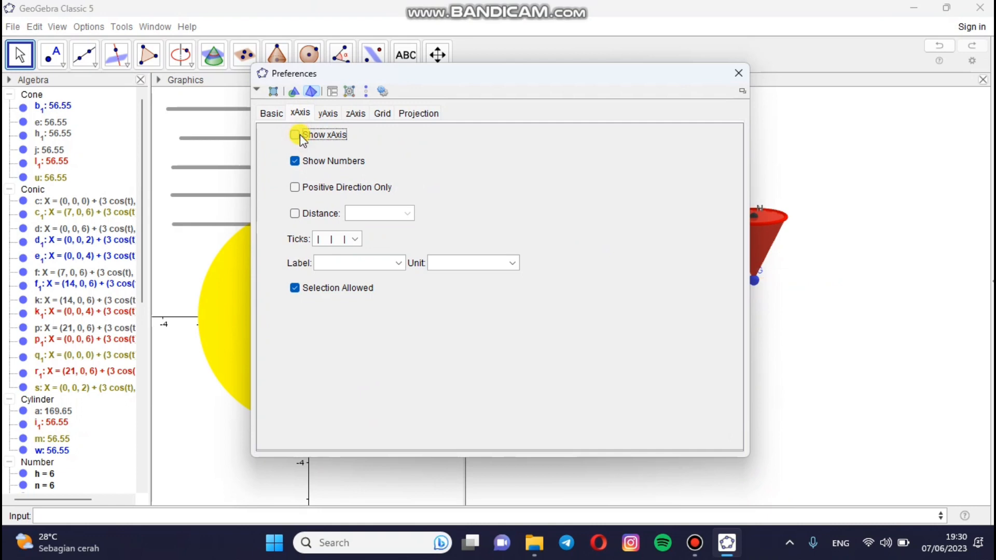
pyautogui.click(327, 113)
pyautogui.click(295, 136)
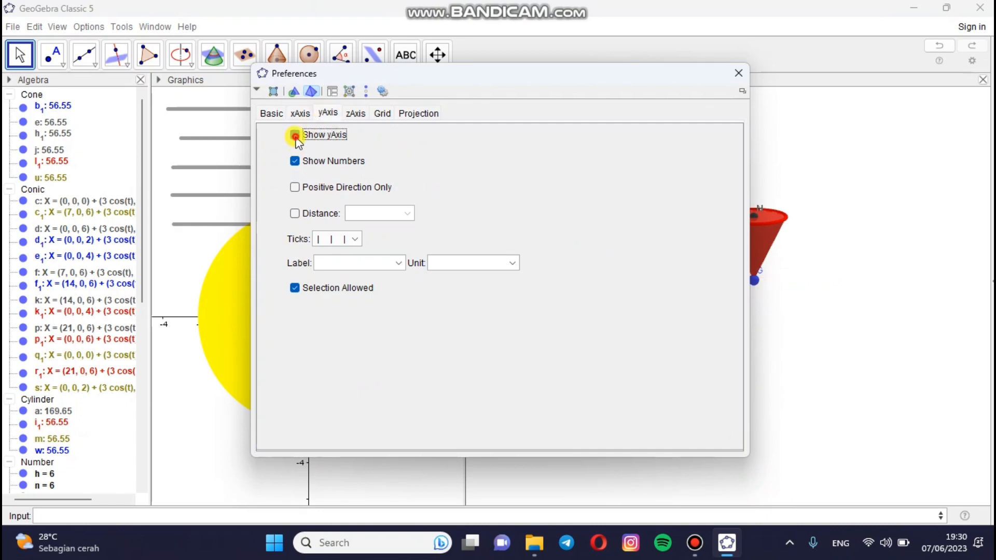
pyautogui.click(741, 73)
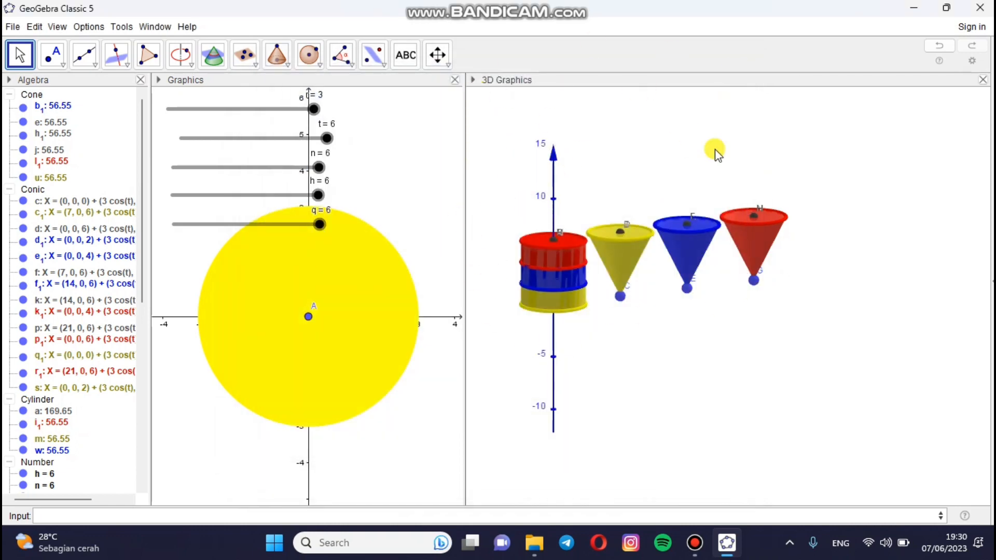